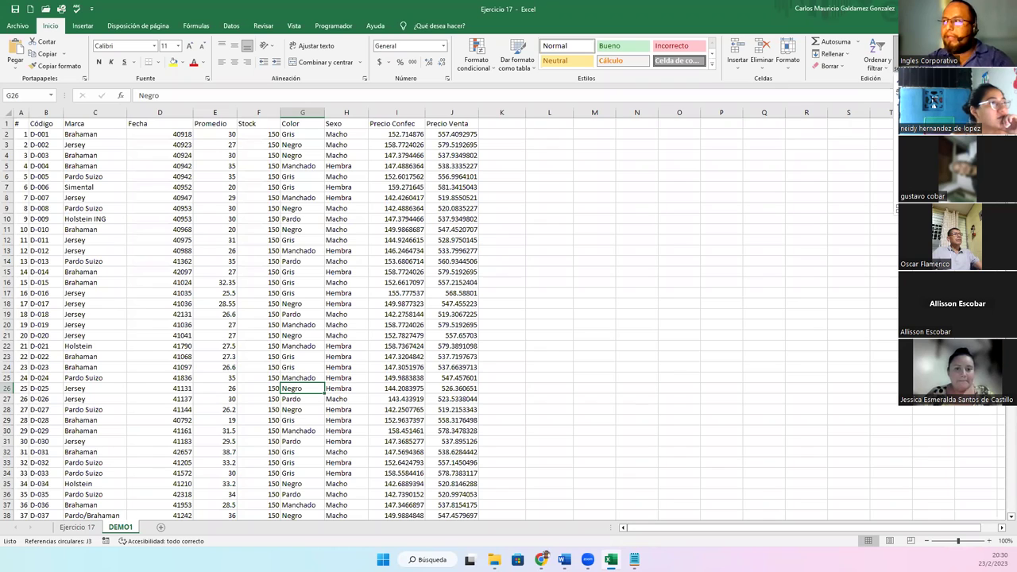
# View the Find dialog and the Replace dialog in turn, closing each without running a search
pyautogui.hotkey('ctrl', 'b')
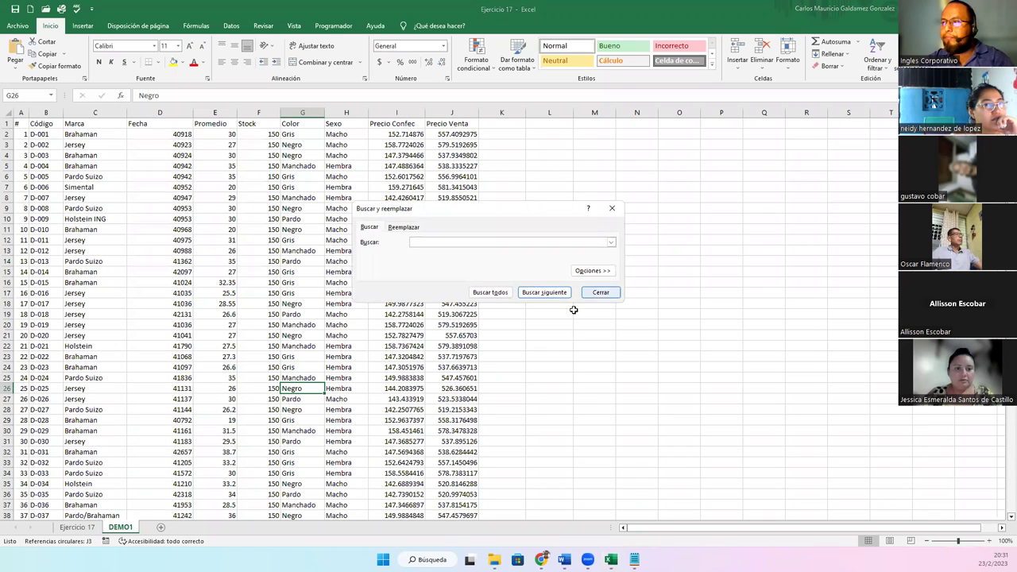
pyautogui.press('Escape')
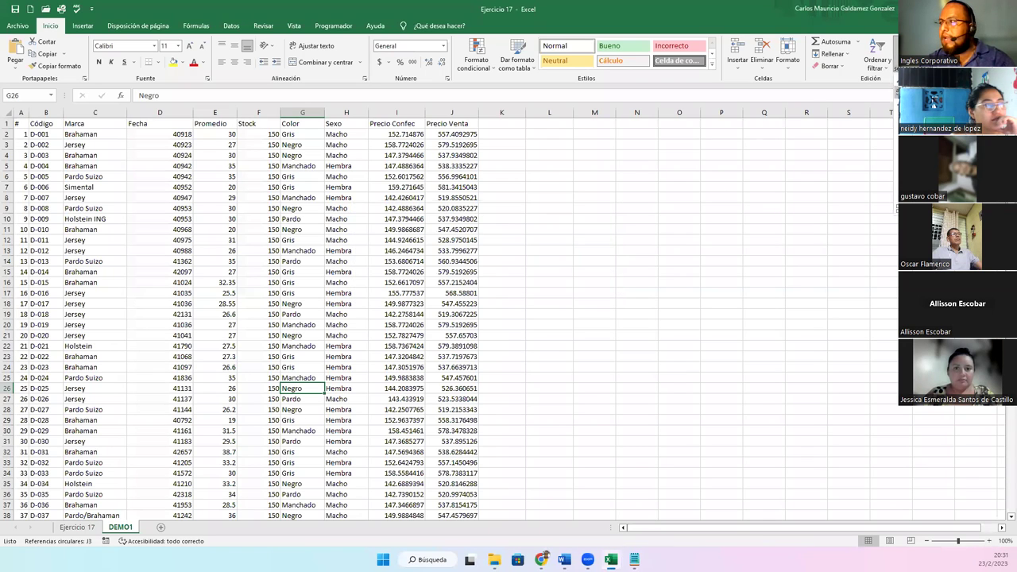
pyautogui.hotkey('ctrl', 'l')
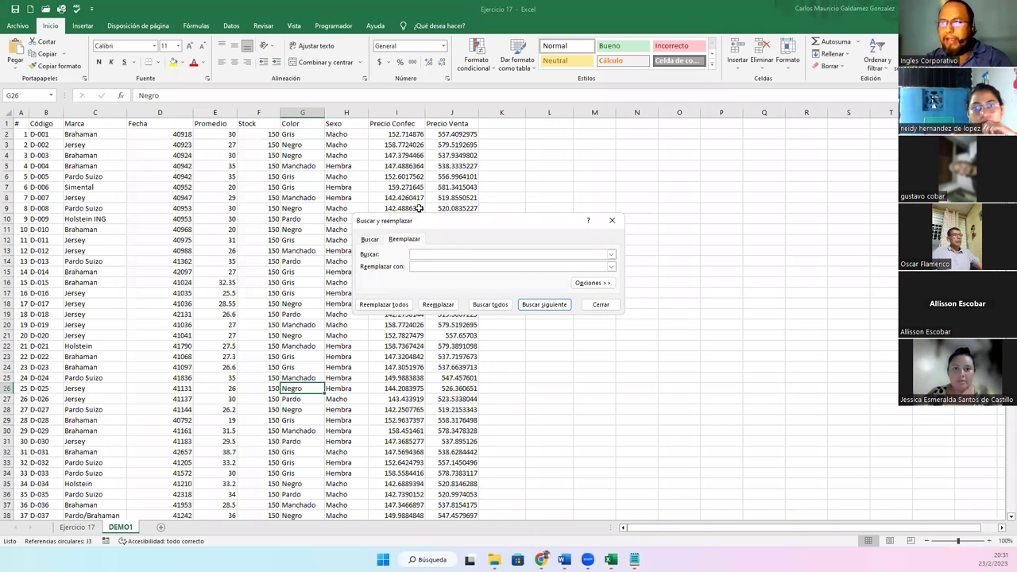
pyautogui.click(372, 240)
pyautogui.click(404, 240)
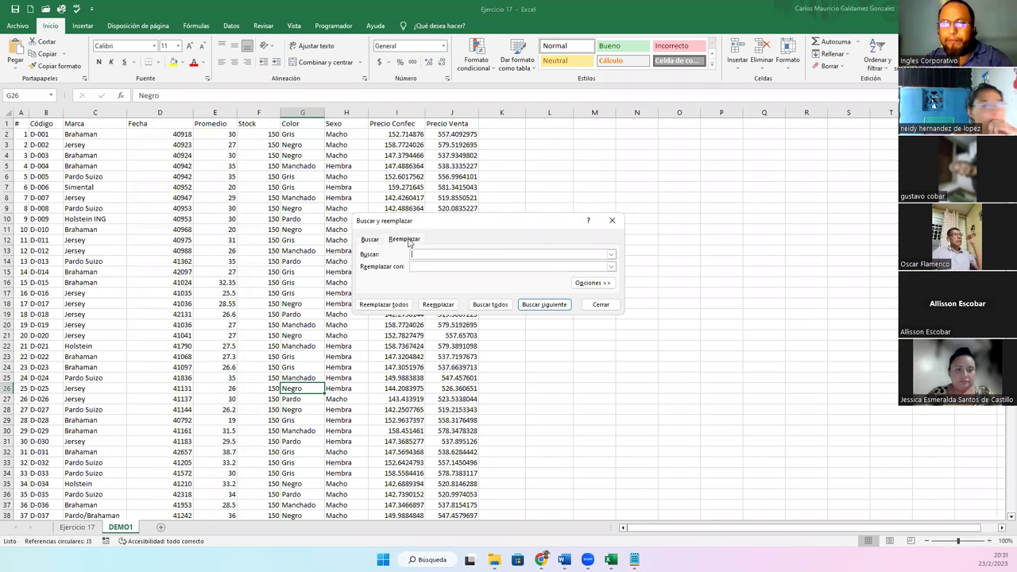
pyautogui.click(601, 305)
pyautogui.hotkey('ctrl', 'b')
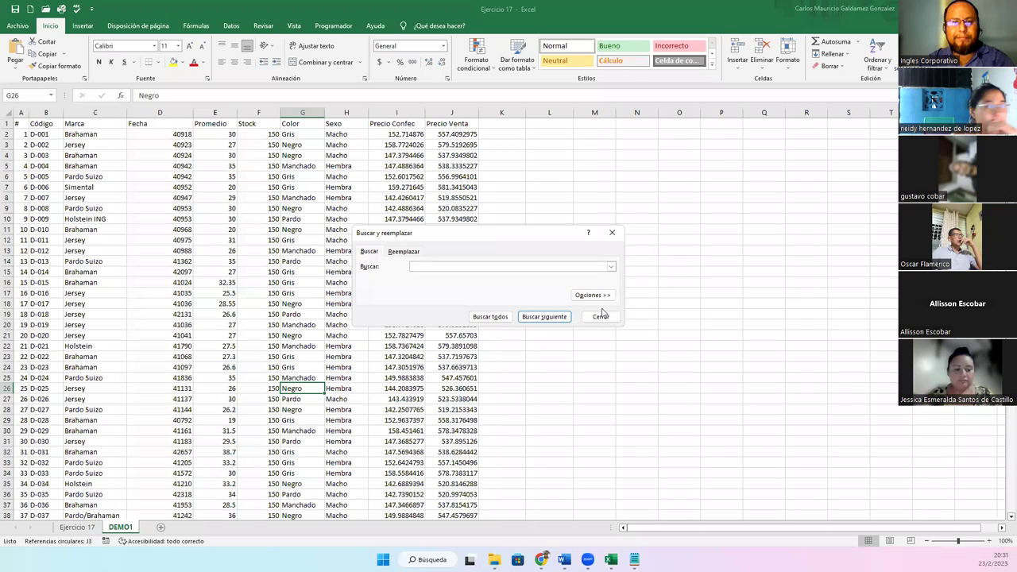
pyautogui.click(601, 315)
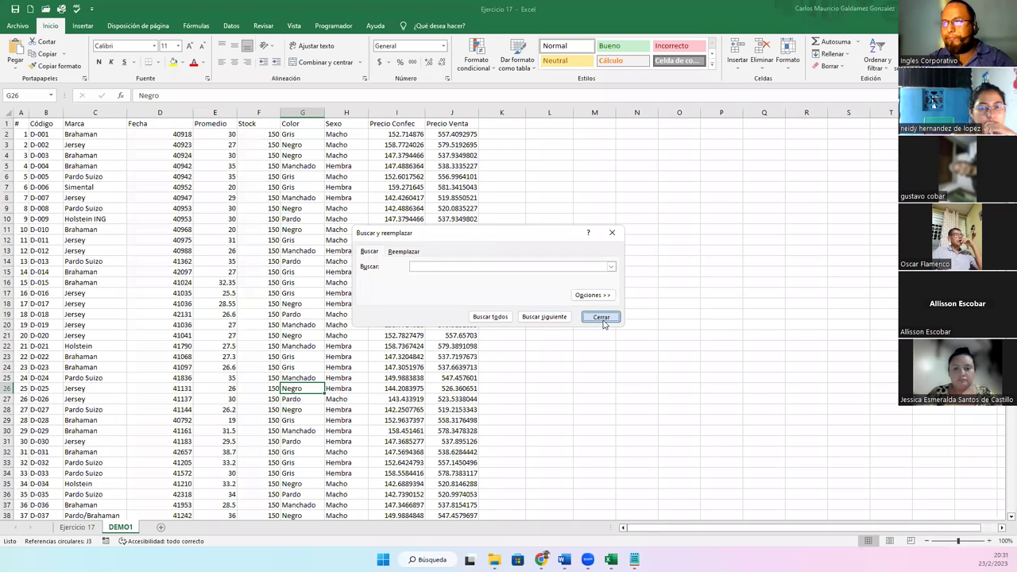
pyautogui.click(594, 209)
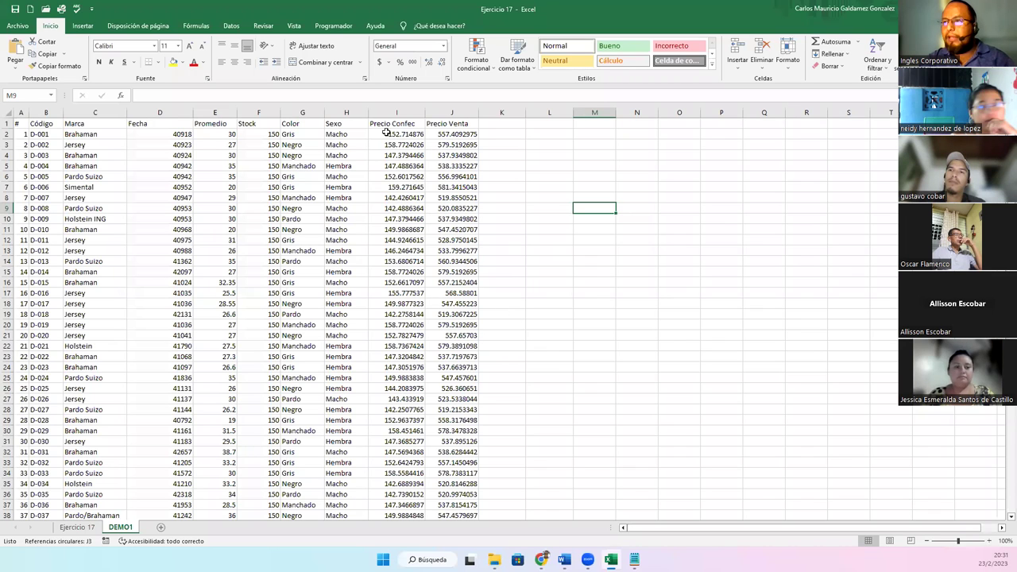
# Format all values in the Precio Confec and Precio Venta columns as Contabilidad with the $ Español (México) symbol
pyautogui.moveTo(386, 135); pyautogui.dragTo(456, 176)
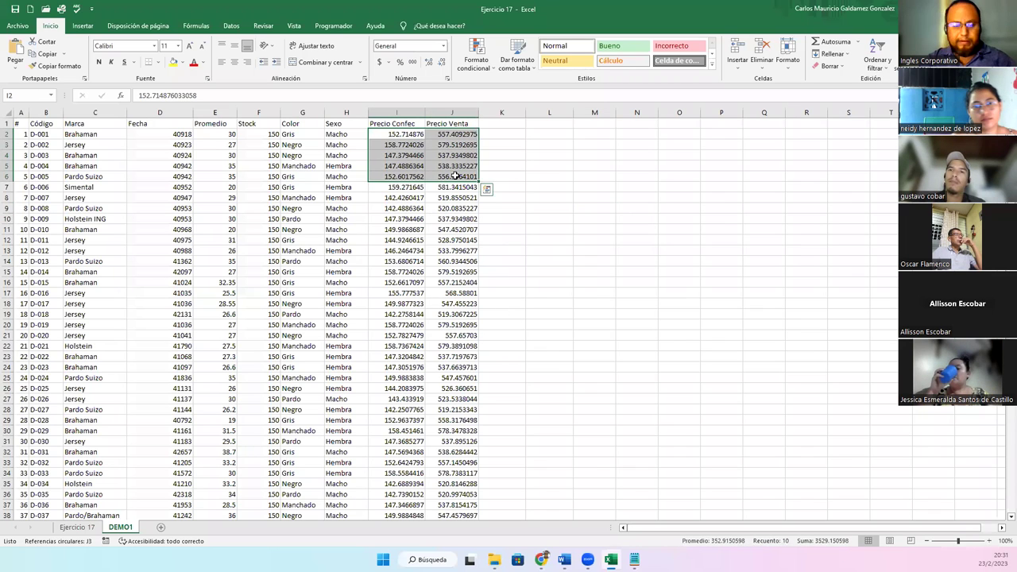
pyautogui.hotkey('ctrl', 'shift', 'Down')
pyautogui.scroll(15, 397, 227)
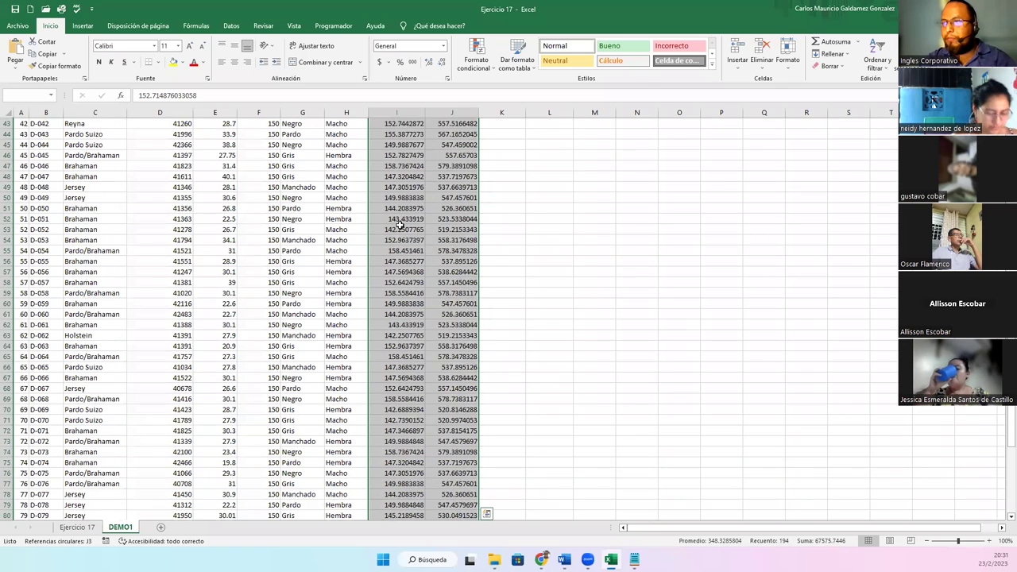
pyautogui.scroll(3, 396, 225)
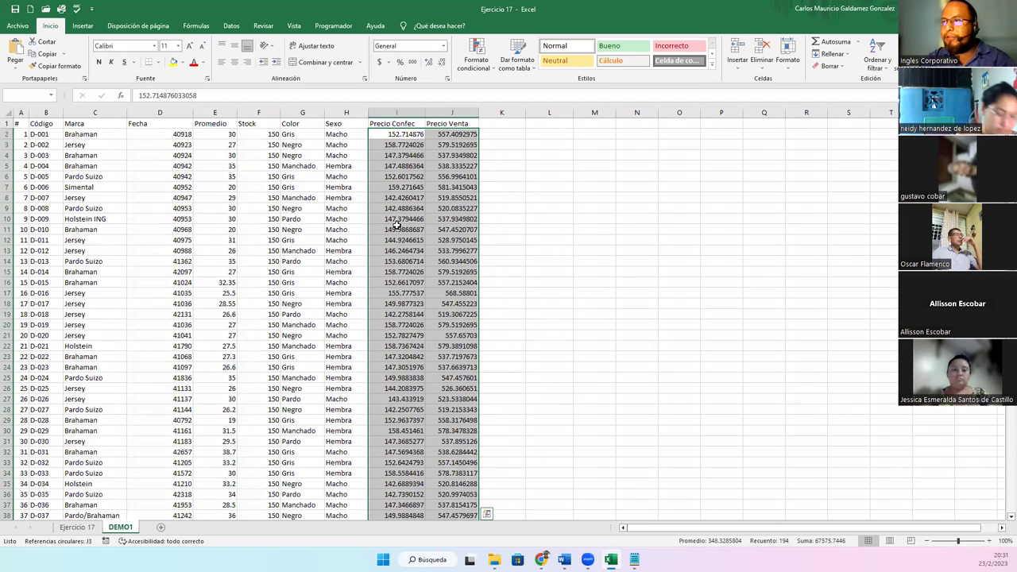
pyautogui.click(444, 50)
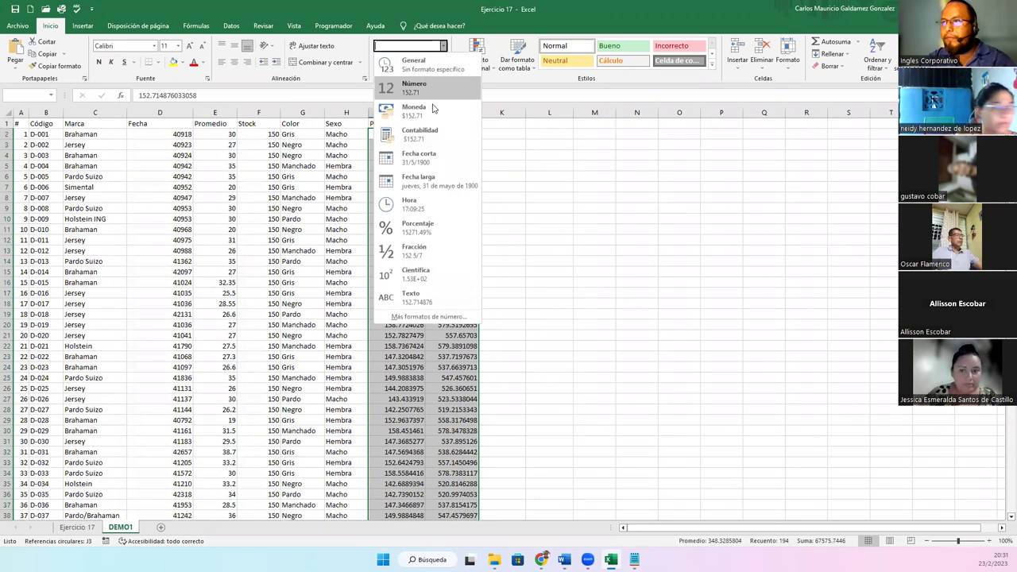
pyautogui.click(419, 320)
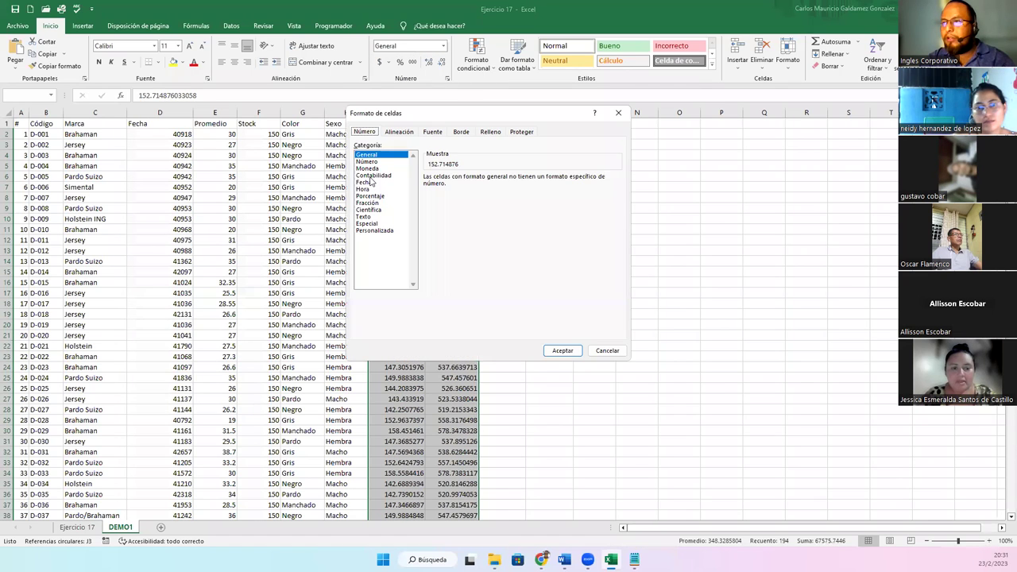
pyautogui.click(371, 176)
pyautogui.click(473, 192)
pyautogui.scroll(-3, 508, 298)
pyautogui.scroll(-2, 509, 301)
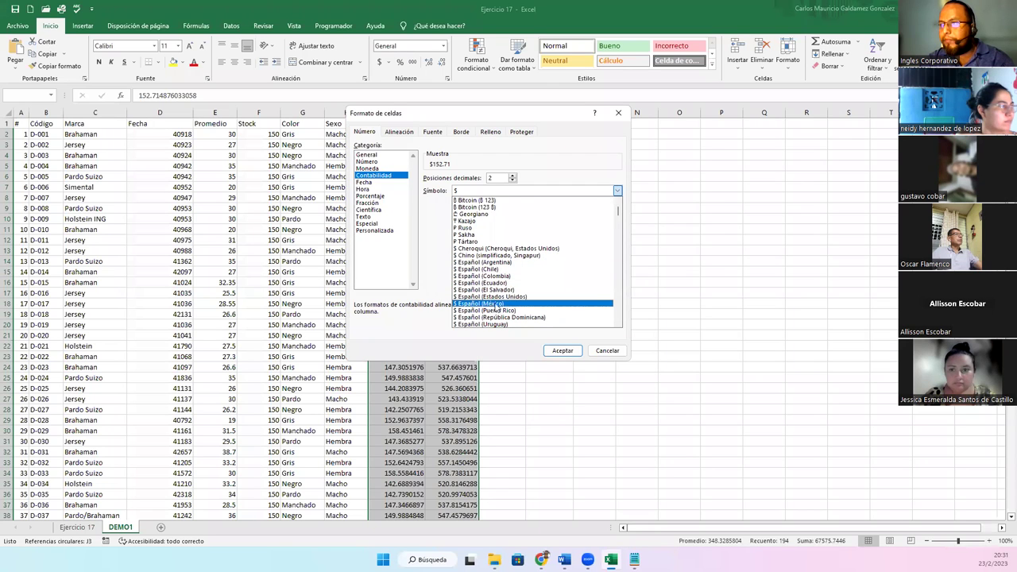
pyautogui.click(491, 304)
pyautogui.click(569, 351)
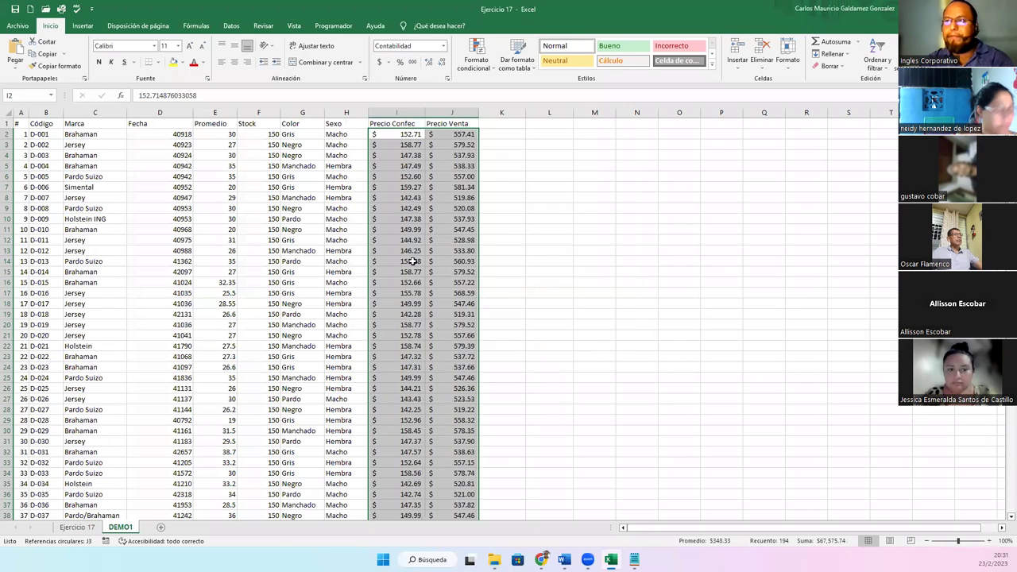
# Convert the whole data range on the DEMO1 sheet into a table with headers and deselect it
pyautogui.click(392, 322)
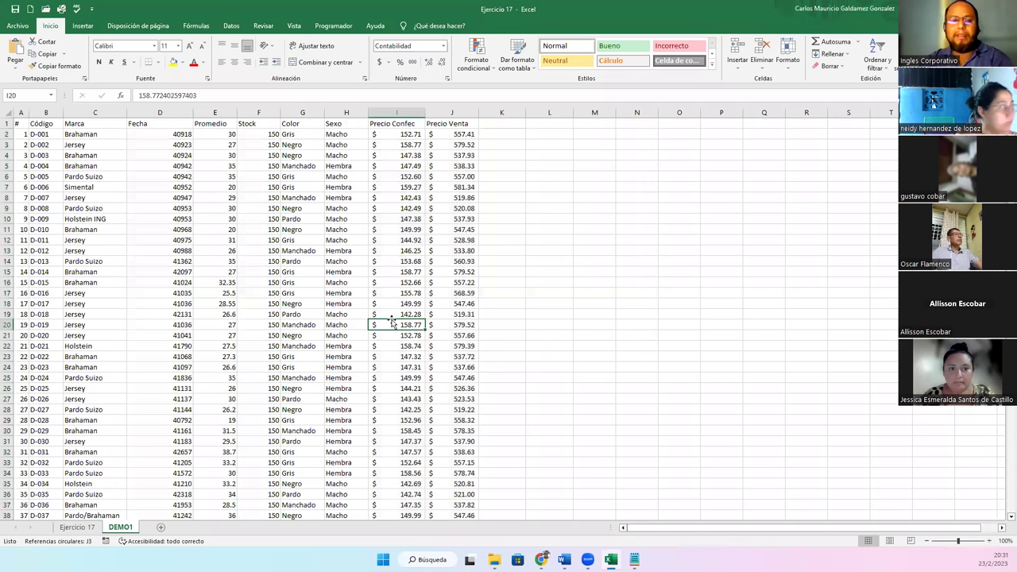
pyautogui.click(89, 26)
pyautogui.click(96, 50)
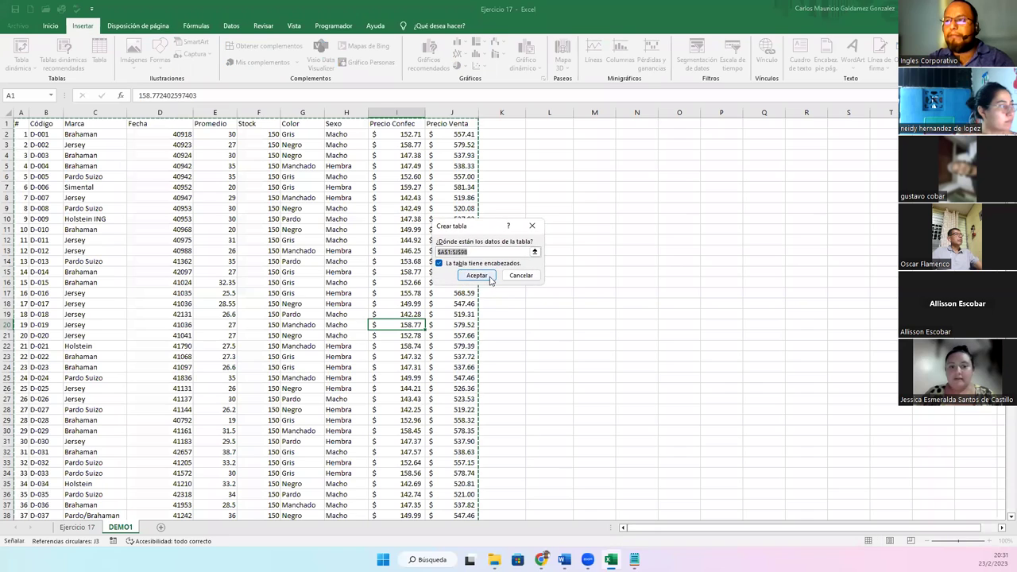
pyautogui.click(489, 277)
pyautogui.click(274, 305)
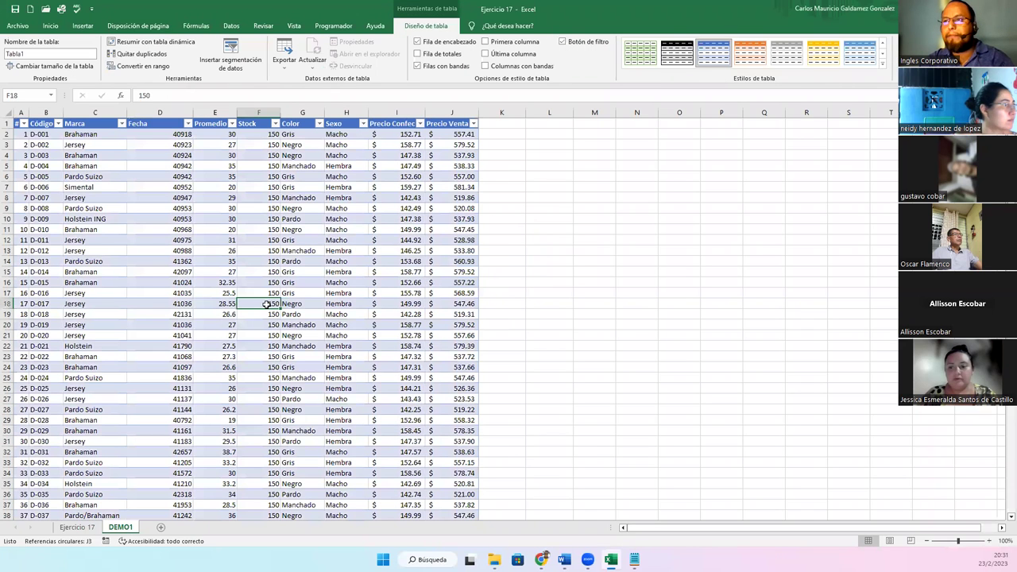
pyautogui.click(564, 312)
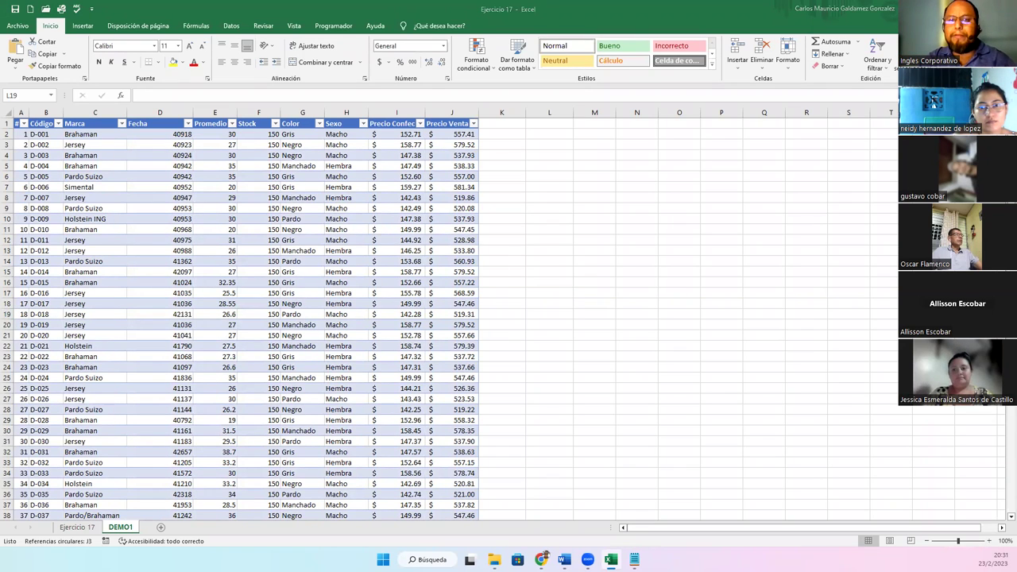
pyautogui.click(543, 262)
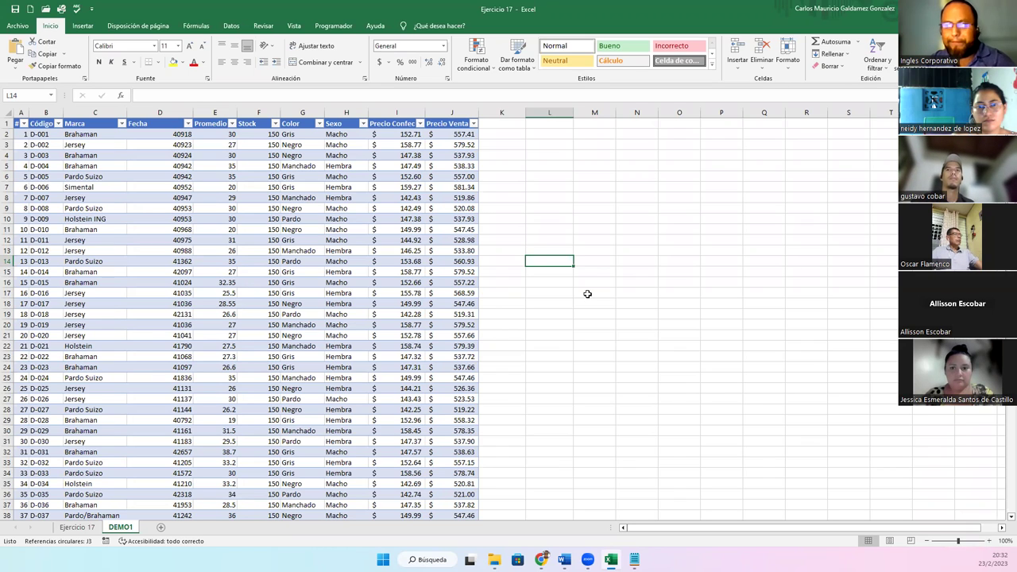
# Find all cells containing Macho, keeping the search dialog clear of the table and enlarging its results list
pyautogui.click(545, 145)
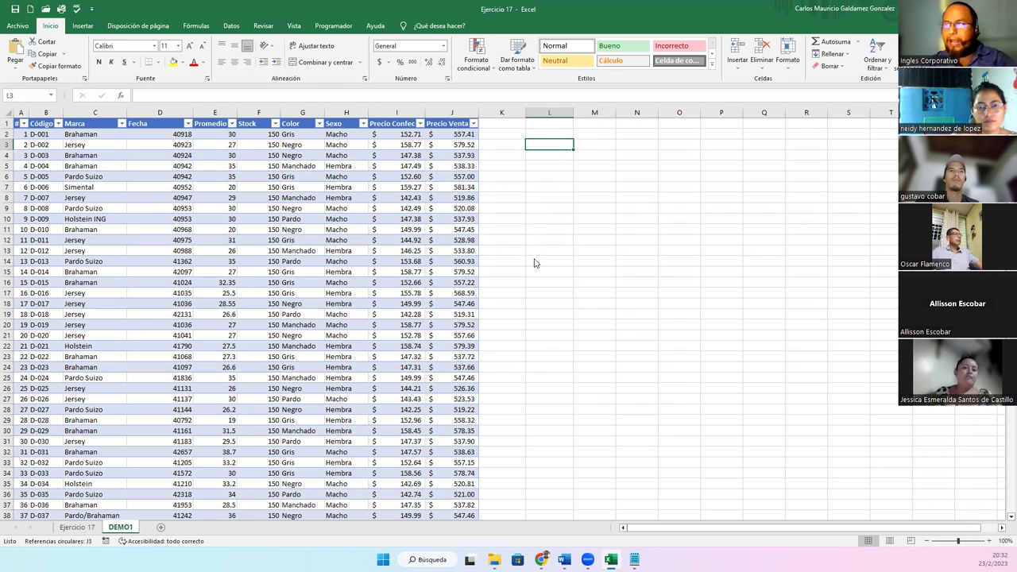
pyautogui.hotkey('ctrl', 'b')
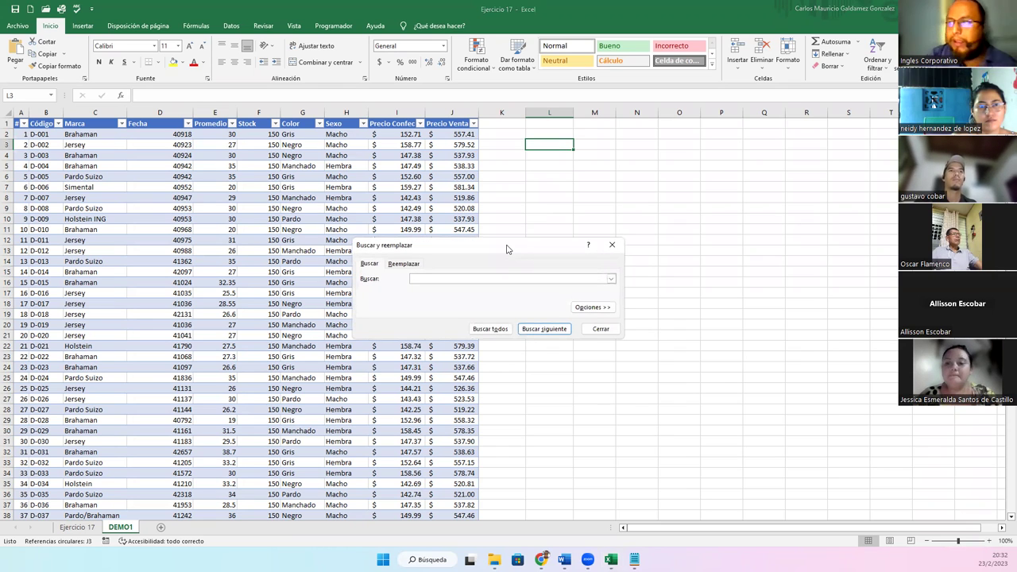
pyautogui.moveTo(507, 249); pyautogui.dragTo(675, 184)
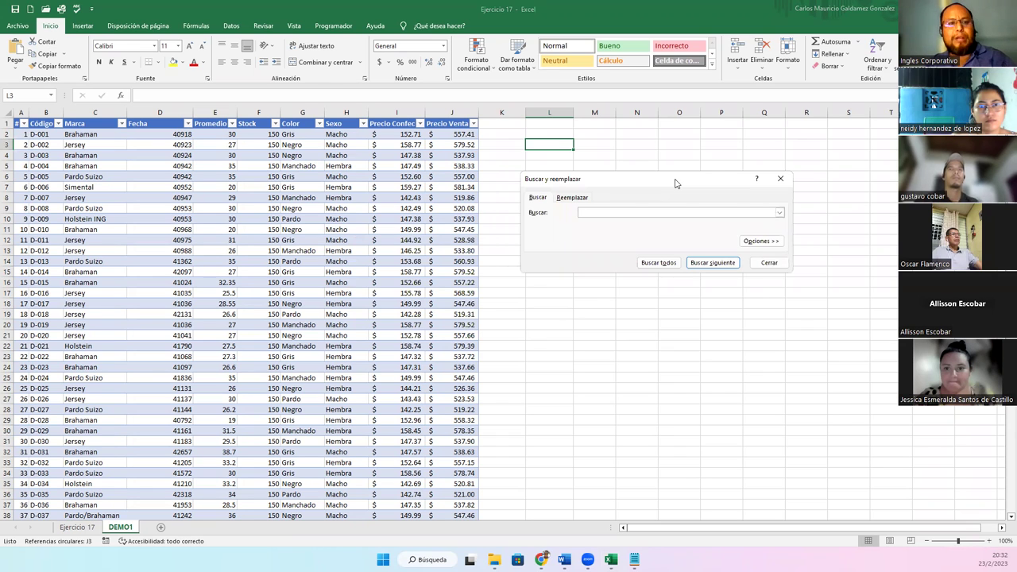
pyautogui.write('Macho')
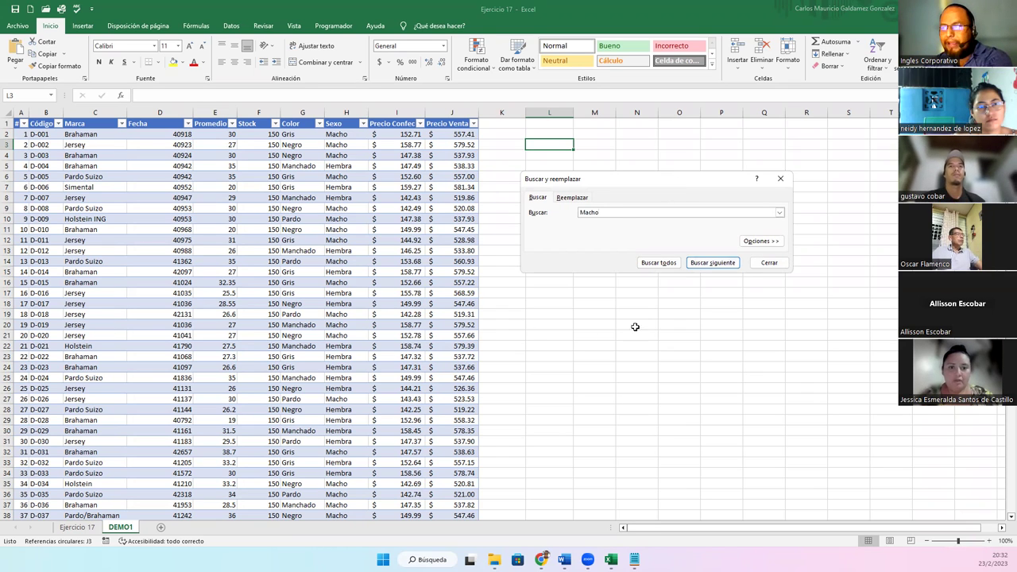
pyautogui.click(653, 269)
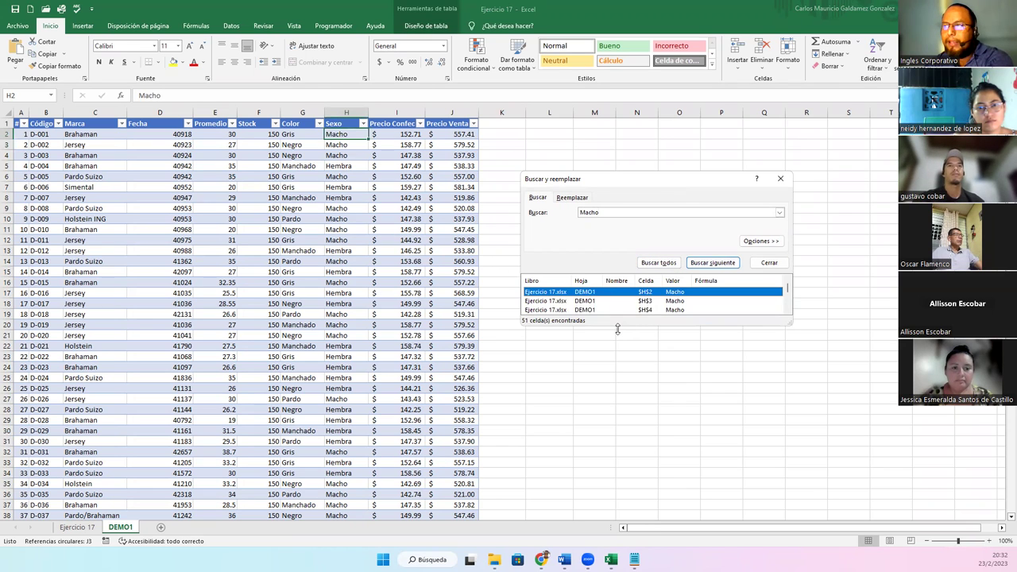
pyautogui.moveTo(617, 329); pyautogui.dragTo(617, 407)
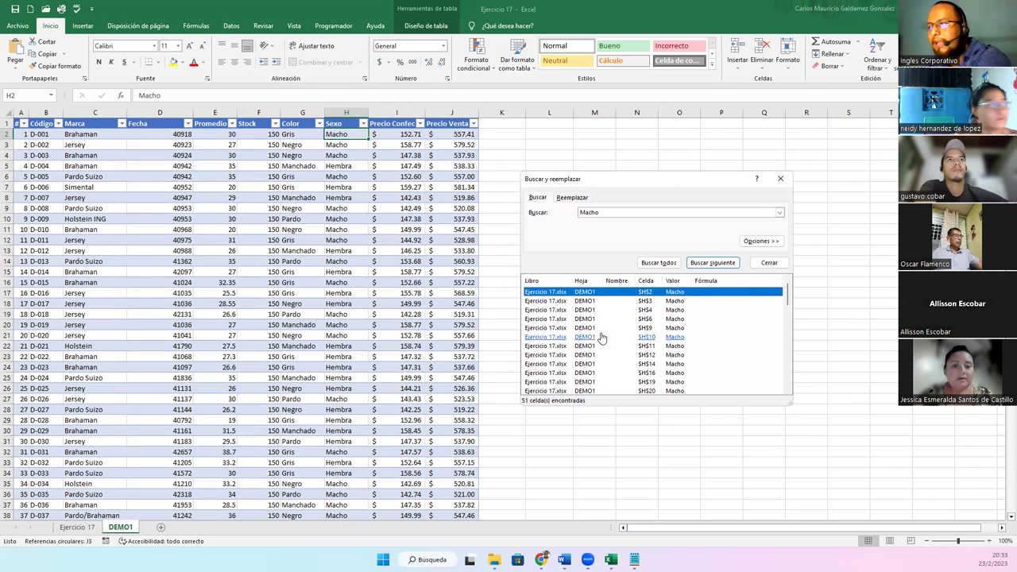
# Visit the listed Macho matches one after another from H3 to H20 and look through the remaining results
pyautogui.click(642, 302)
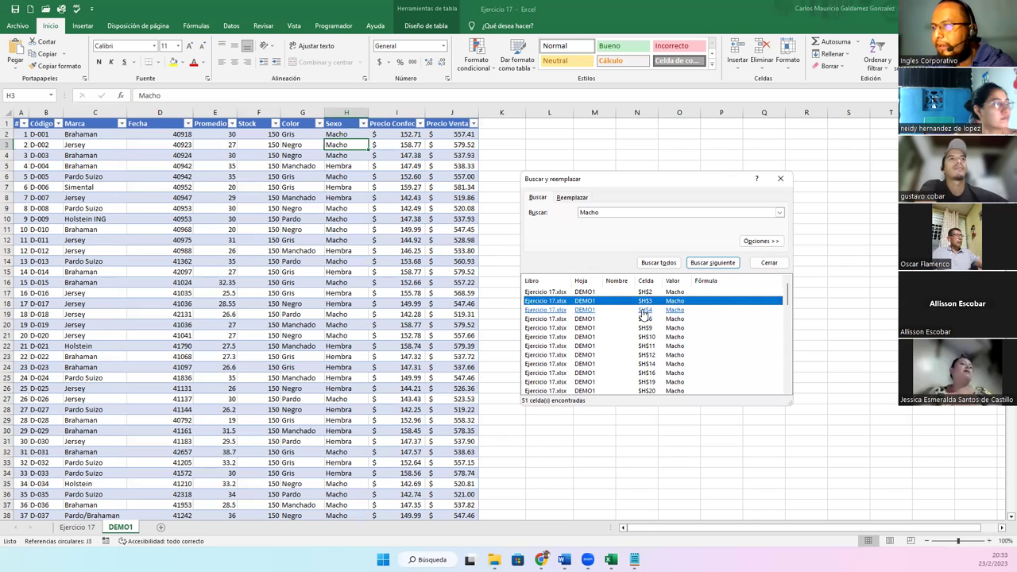
pyautogui.click(641, 310)
pyautogui.click(642, 318)
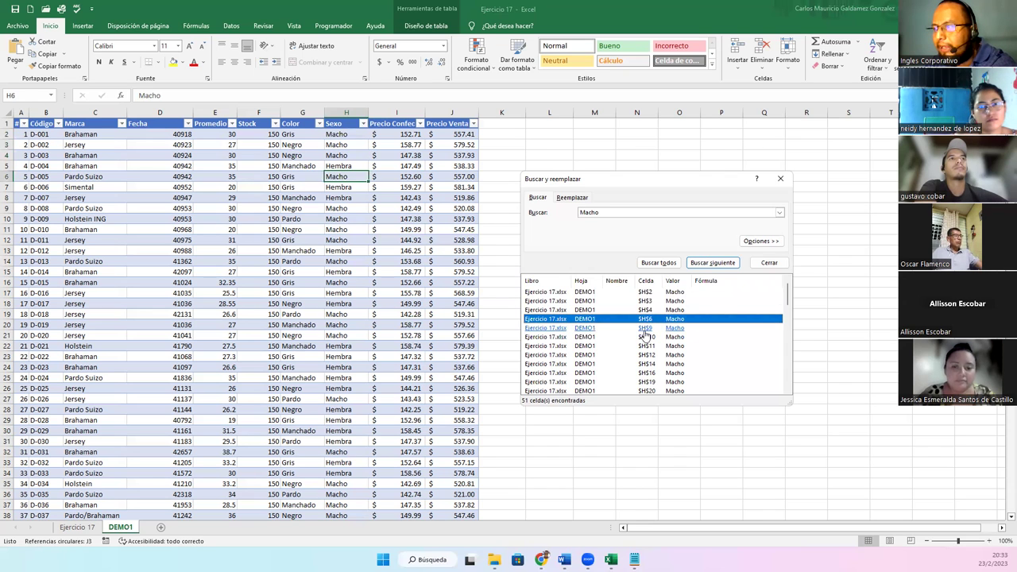
pyautogui.click(645, 328)
pyautogui.click(646, 345)
pyautogui.click(645, 336)
pyautogui.click(646, 346)
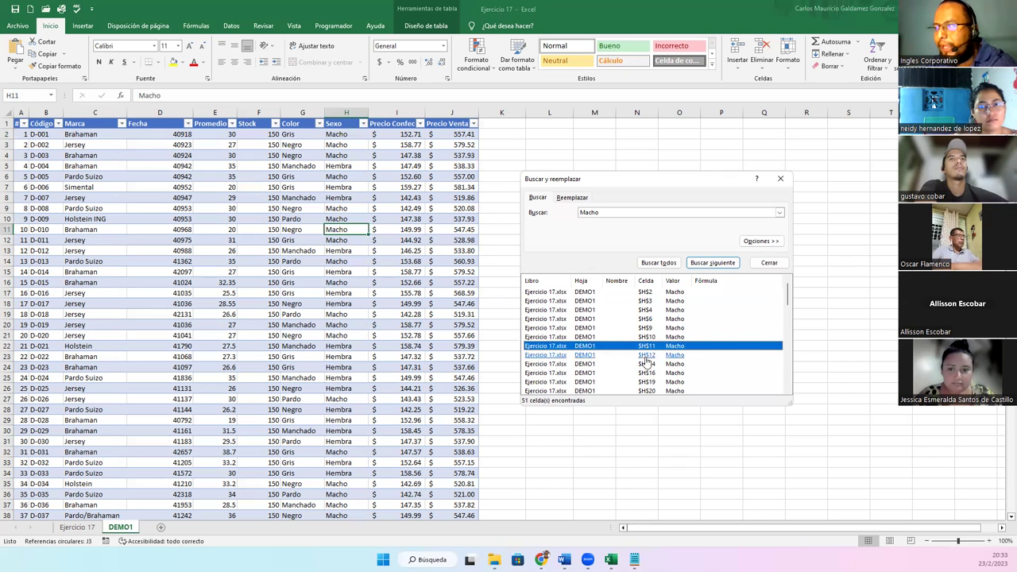
pyautogui.click(646, 354)
pyautogui.click(647, 364)
pyautogui.click(645, 372)
pyautogui.click(643, 381)
pyautogui.click(643, 390)
pyautogui.scroll(-2, 633, 363)
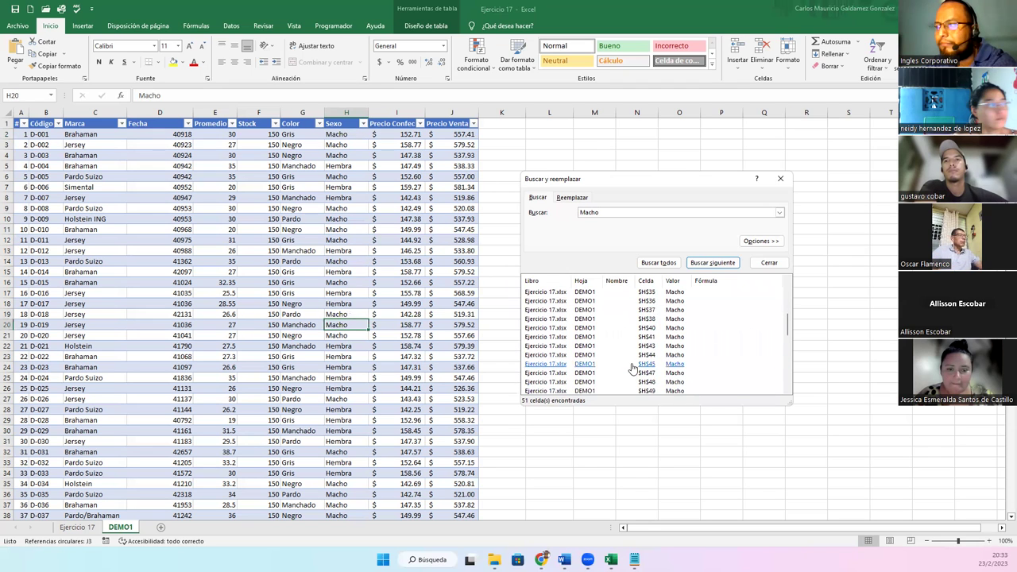
pyautogui.scroll(2, 633, 360)
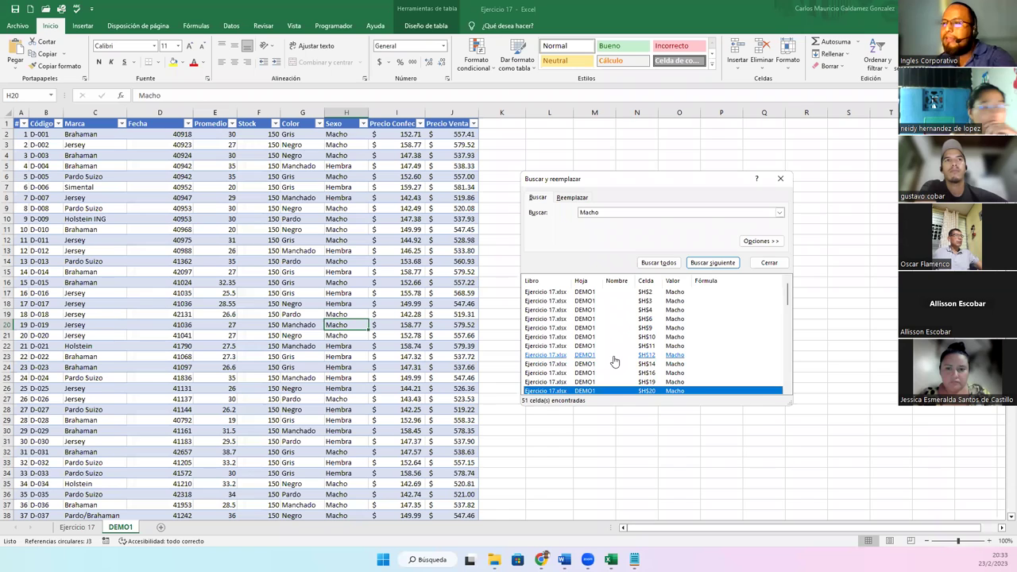
# Step through the following Macho matches in the Sexo column one at a time up to H49
pyautogui.click(710, 264)
pyautogui.click(709, 264)
pyautogui.click(710, 264)
pyautogui.click(710, 263)
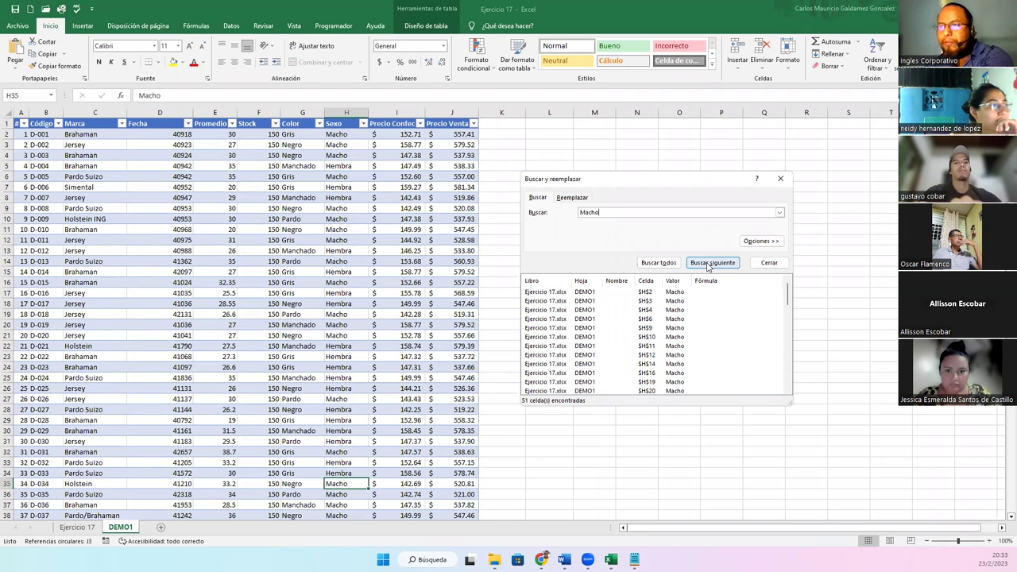
pyautogui.click(708, 264)
pyautogui.click(708, 263)
pyautogui.click(708, 264)
pyautogui.click(707, 264)
pyautogui.click(708, 263)
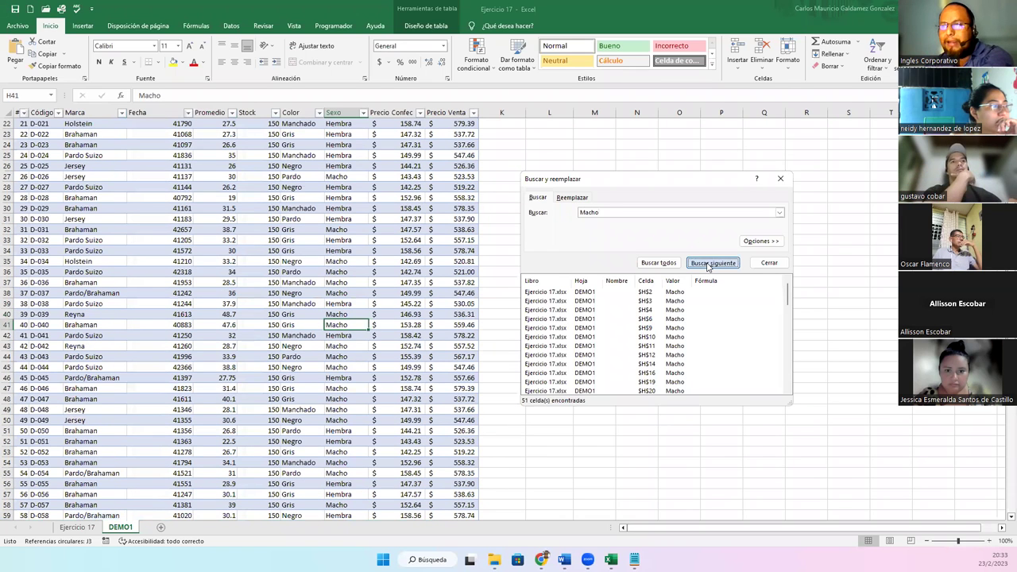
pyautogui.click(708, 264)
pyautogui.click(708, 264)
pyautogui.click(708, 264)
pyautogui.click(708, 263)
pyautogui.click(708, 264)
pyautogui.click(708, 264)
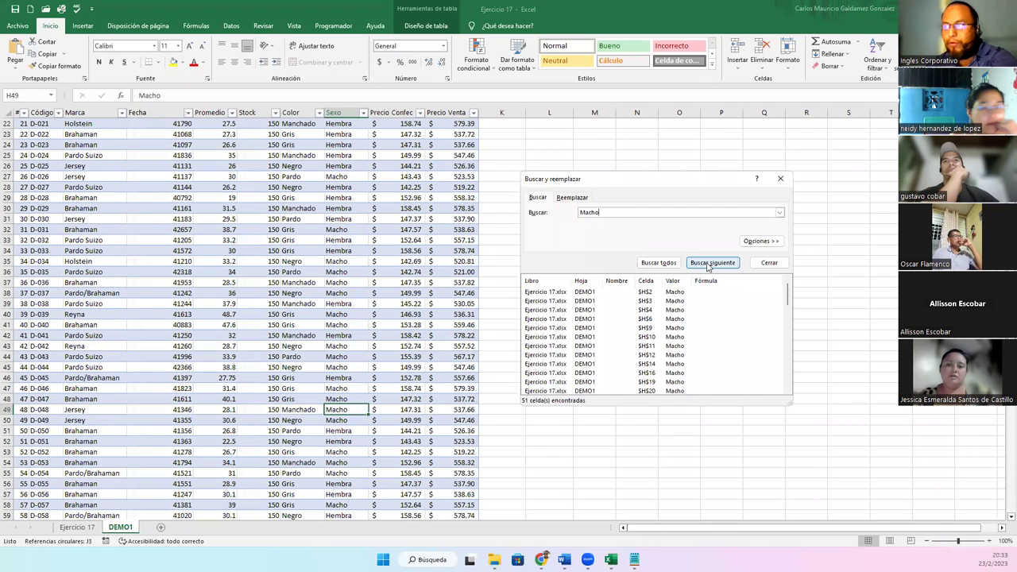
# List all Macho matches again and look over the additional search options
pyautogui.click(656, 266)
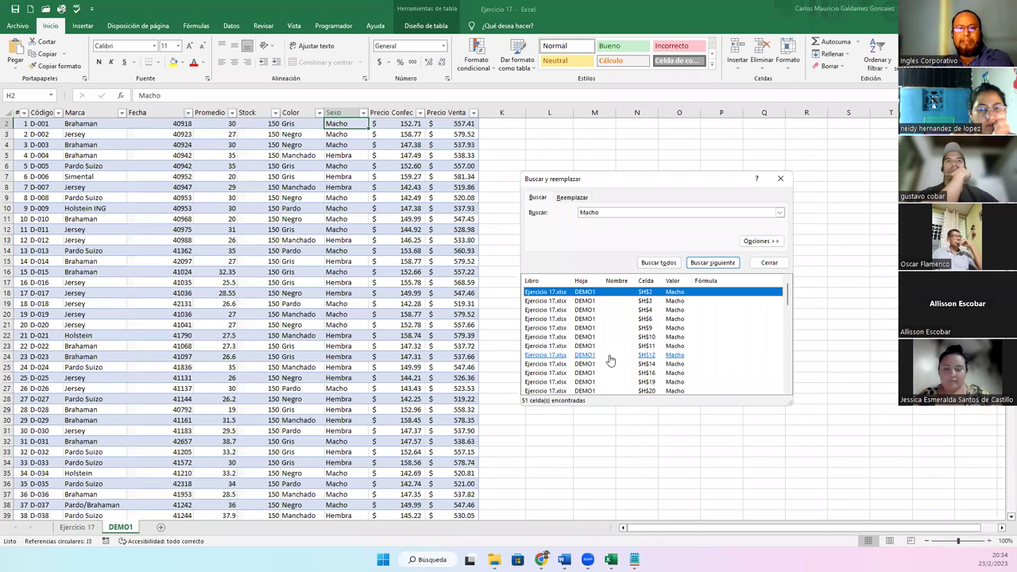
pyautogui.click(760, 241)
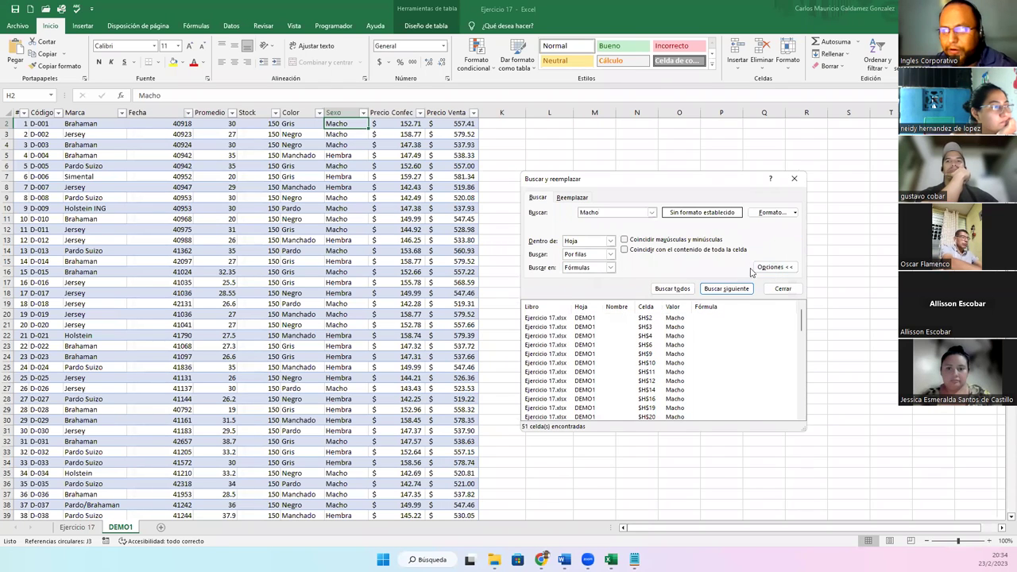
pyautogui.click(775, 268)
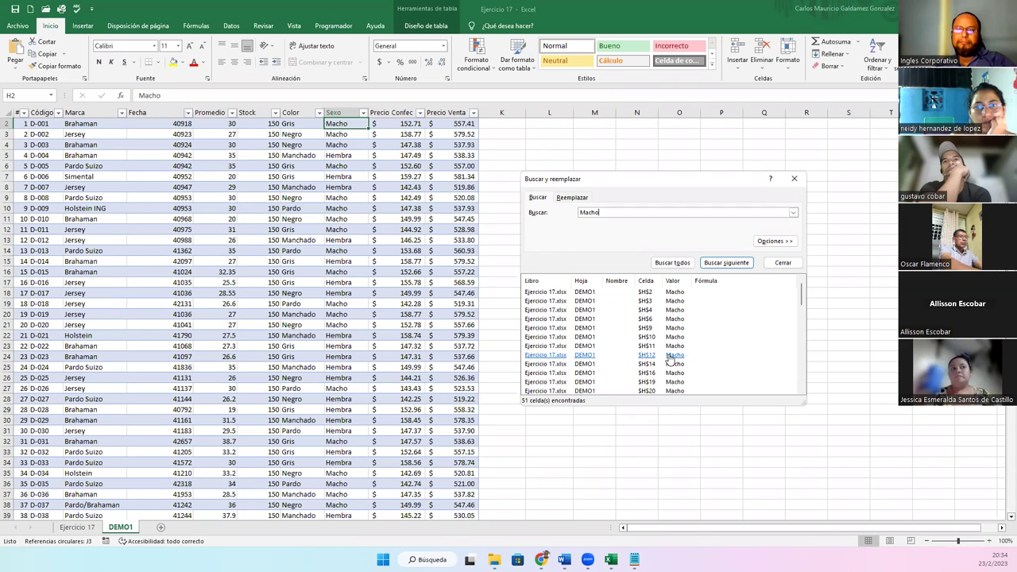
# List all matches for MACHO in capitals and for macho in lowercase with case matching off
pyautogui.doubleClick(611, 213)
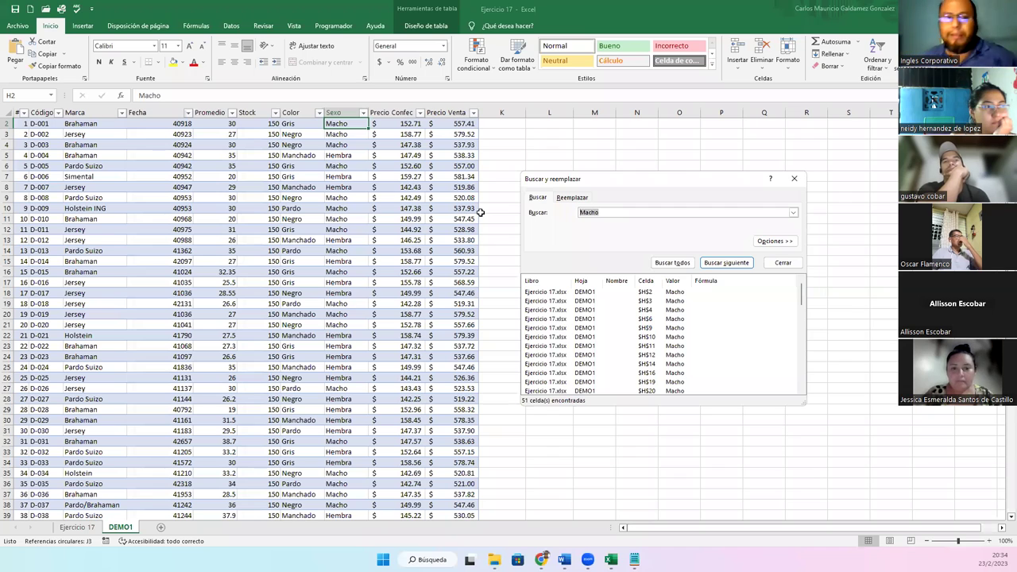
pyautogui.write('MACHO')
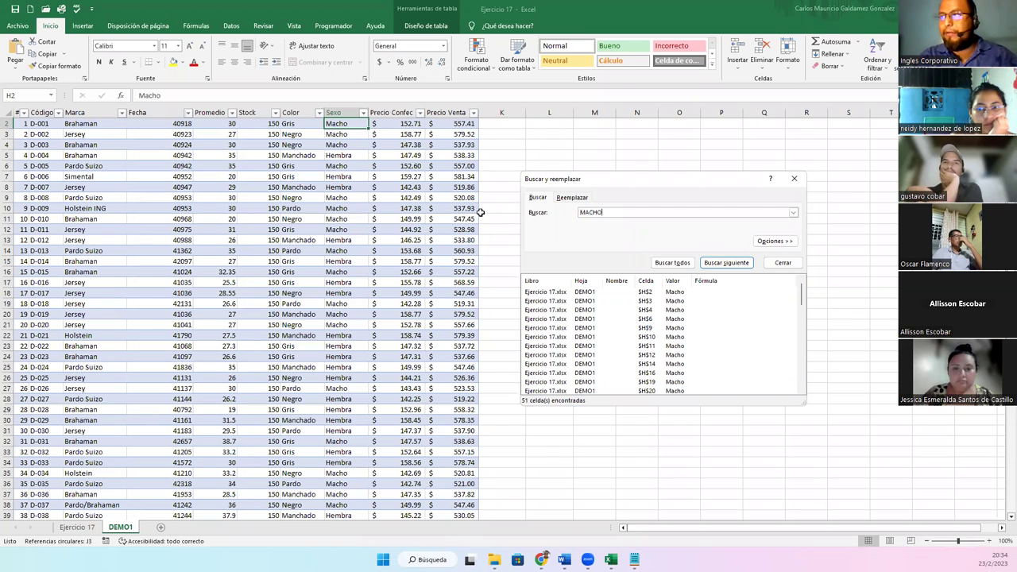
pyautogui.click(659, 264)
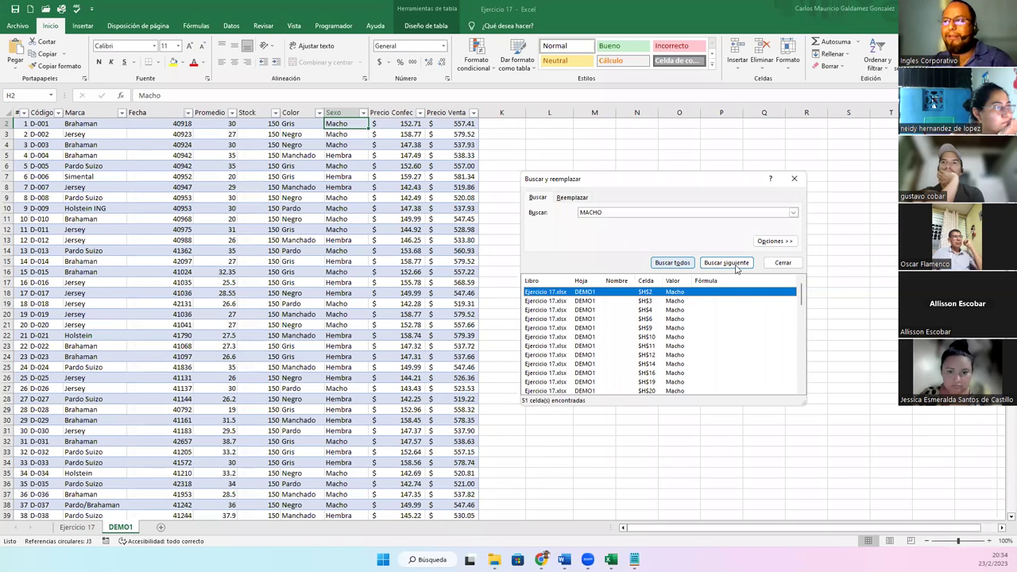
pyautogui.moveTo(605, 212); pyautogui.dragTo(551, 213)
pyautogui.write('macho')
pyautogui.press('Return')
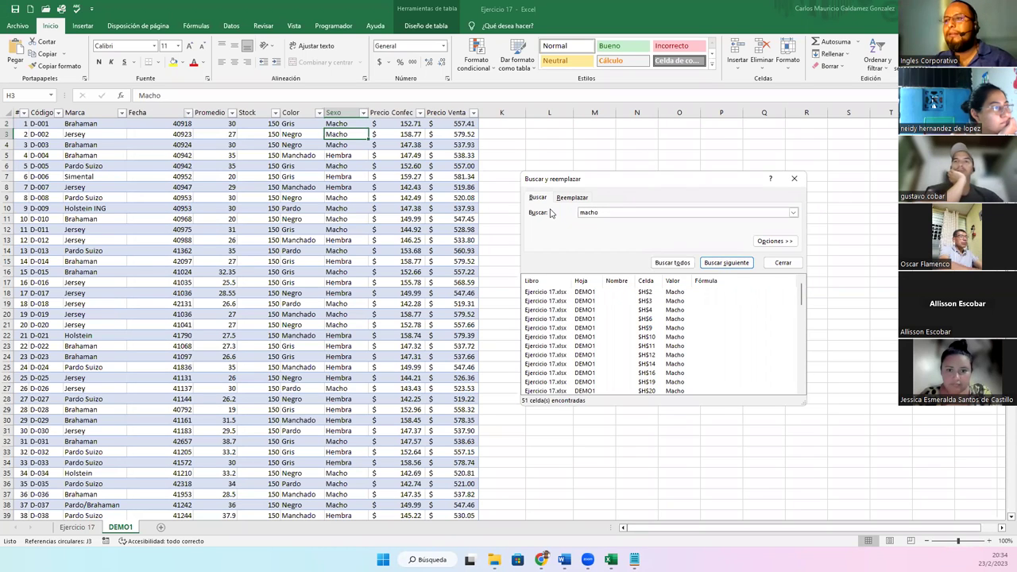
pyautogui.click(671, 264)
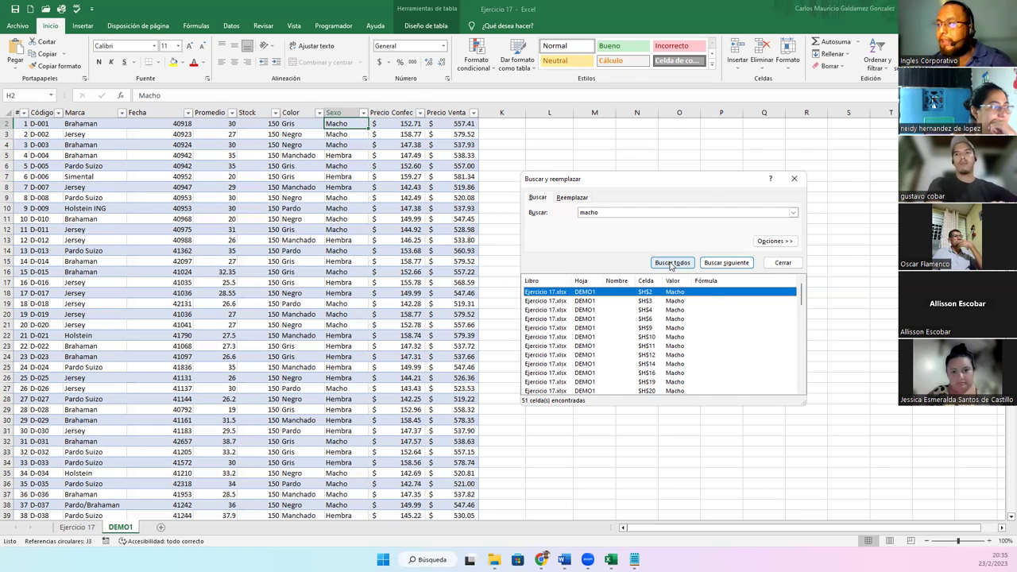
# Turn on case matching and try to find all cells with lowercase macho
pyautogui.click(775, 241)
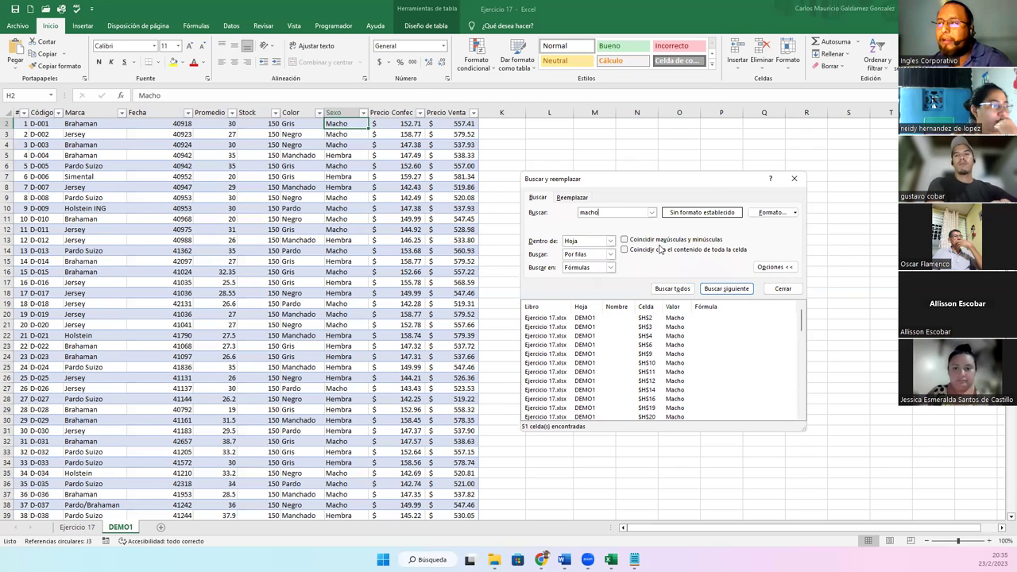
pyautogui.click(658, 240)
pyautogui.click(672, 289)
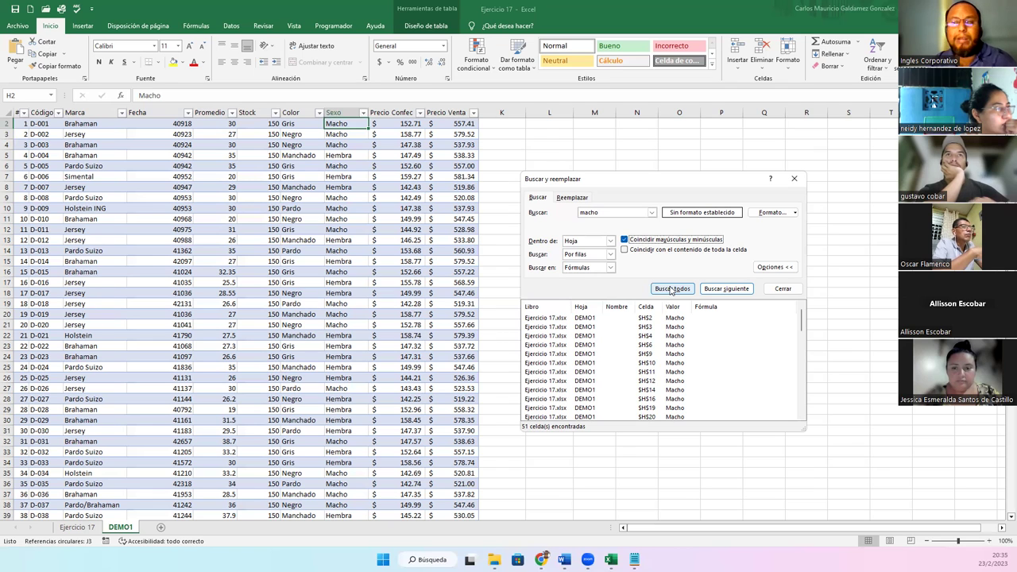
pyautogui.click(671, 289)
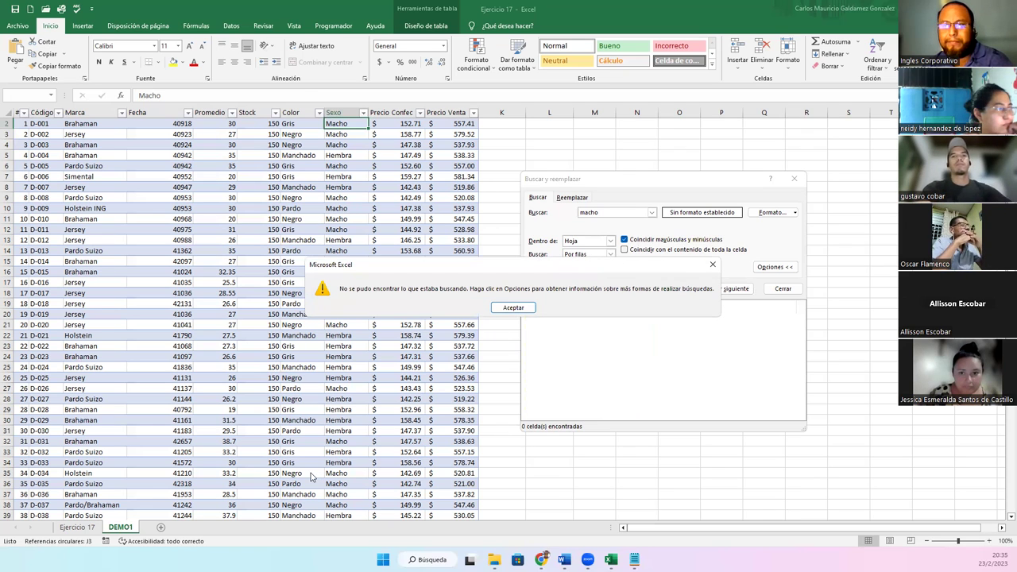
pyautogui.click(513, 307)
# Compare the macho search with case matching turned off and turned on again
pyautogui.click(624, 239)
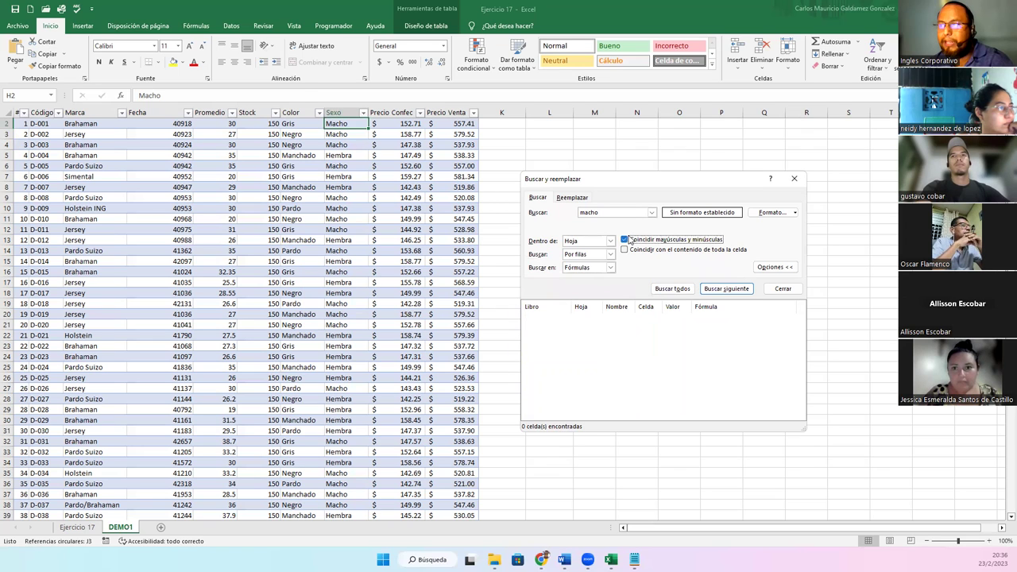
pyautogui.click(655, 290)
pyautogui.click(624, 239)
pyautogui.click(672, 288)
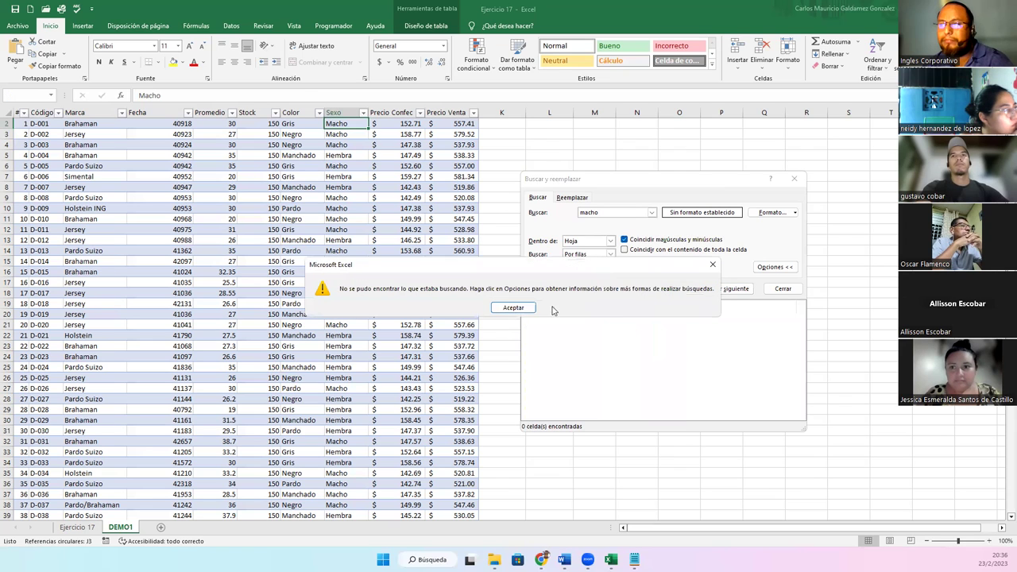
pyautogui.click(513, 307)
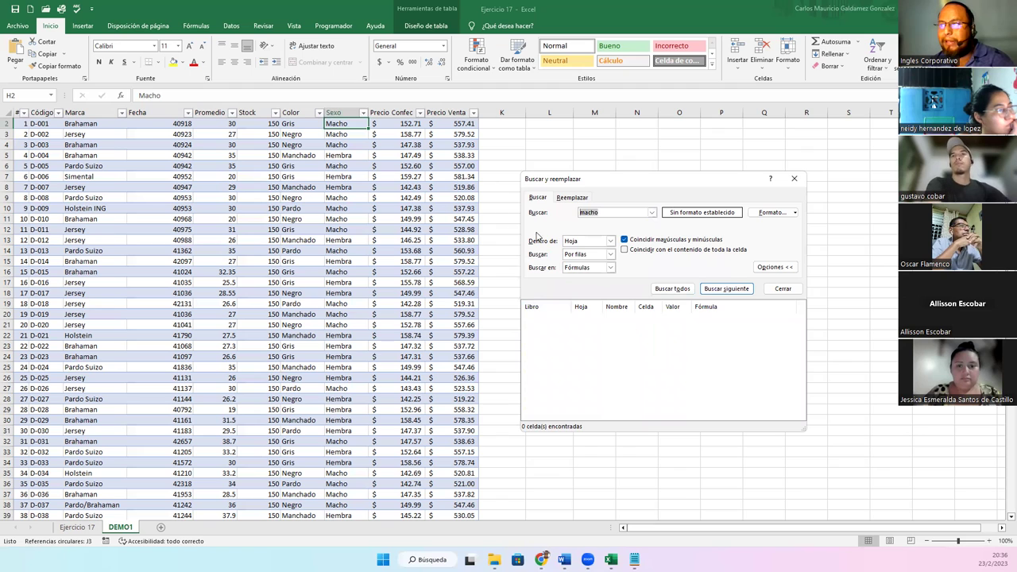
# Turn off case matching and find all cells containing Pardo
pyautogui.click(625, 239)
pyautogui.doubleClick(650, 212)
pyautogui.write('Pardo')
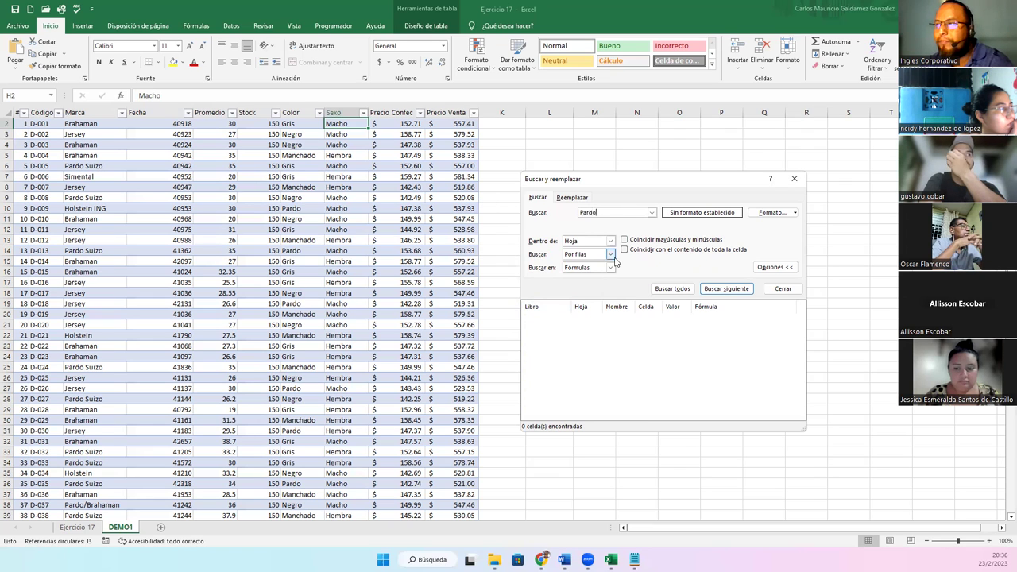
pyautogui.click(672, 288)
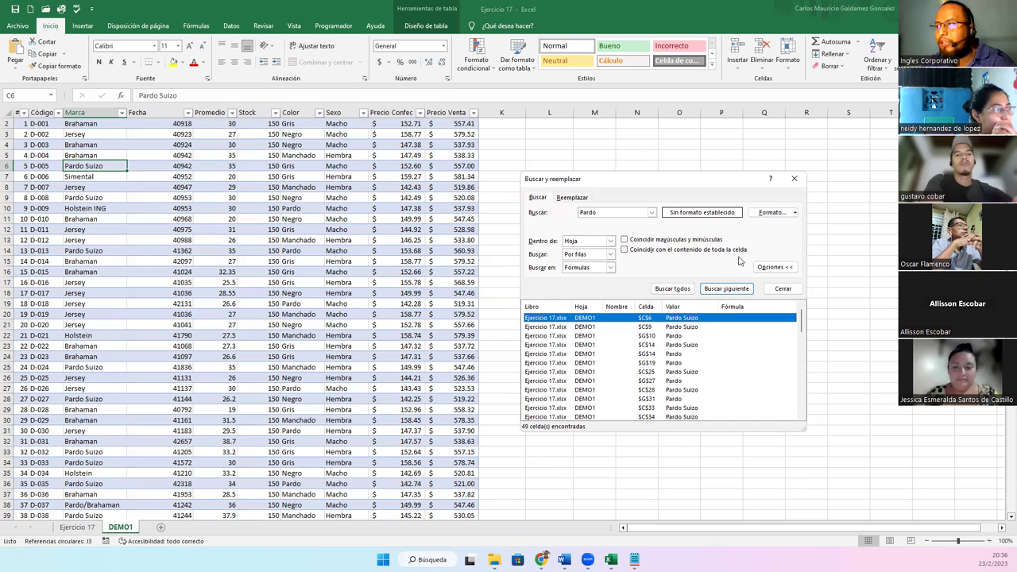
# Restrict the search to entire cell contents and list all matches for Pardo and for Pardo Suizo
pyautogui.click(633, 251)
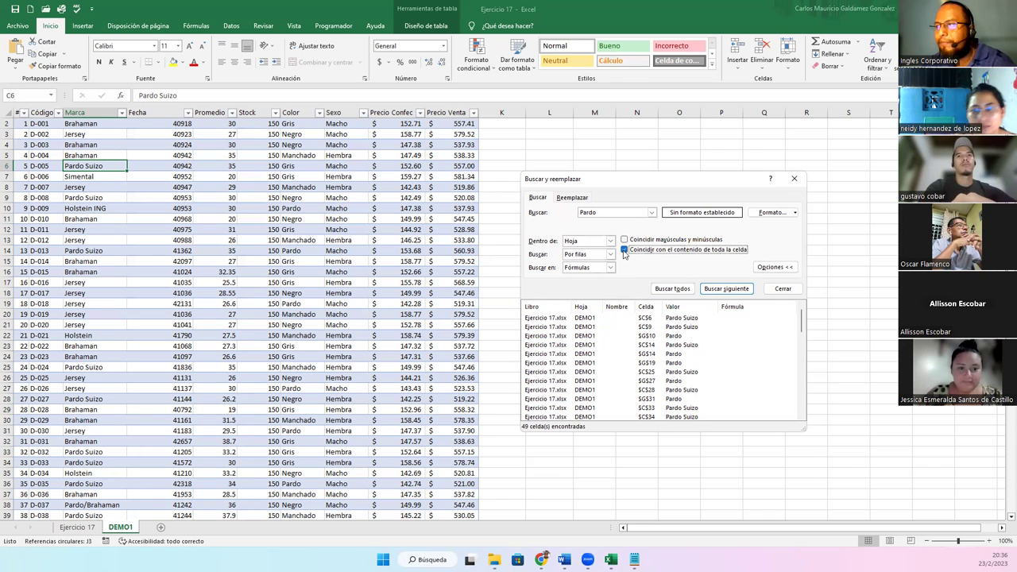
pyautogui.click(671, 289)
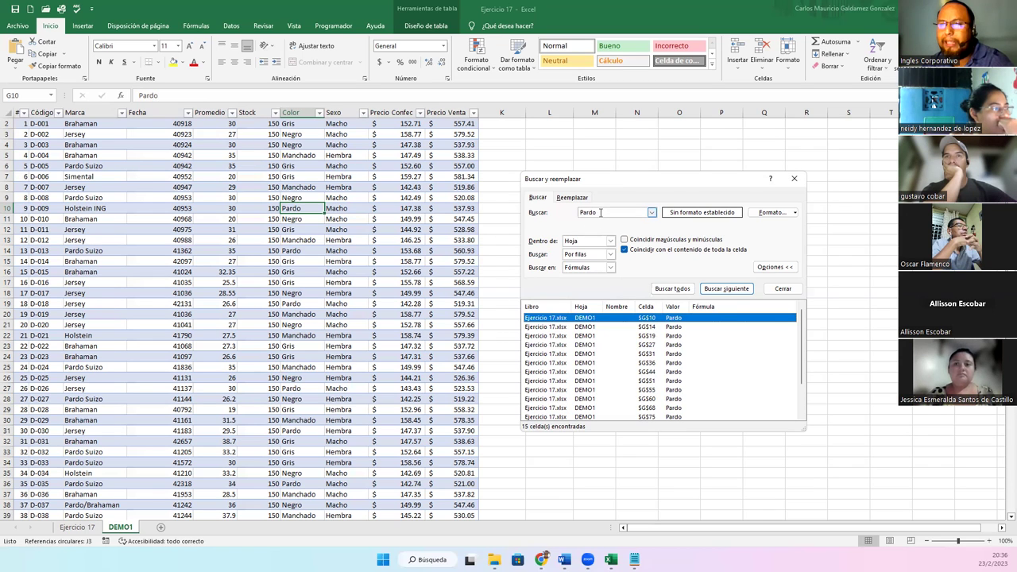
pyautogui.click(600, 212)
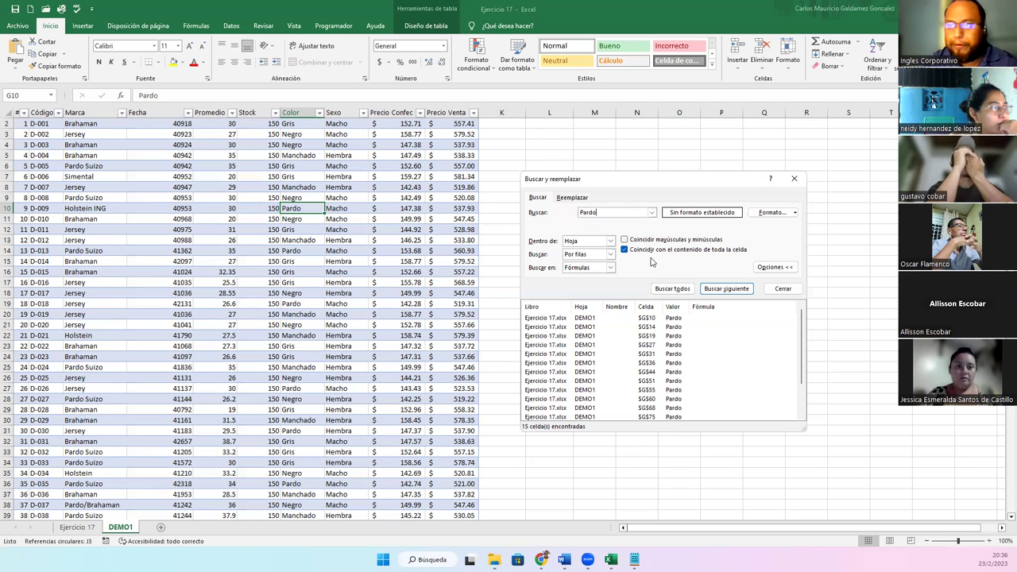
pyautogui.write('Suizo')
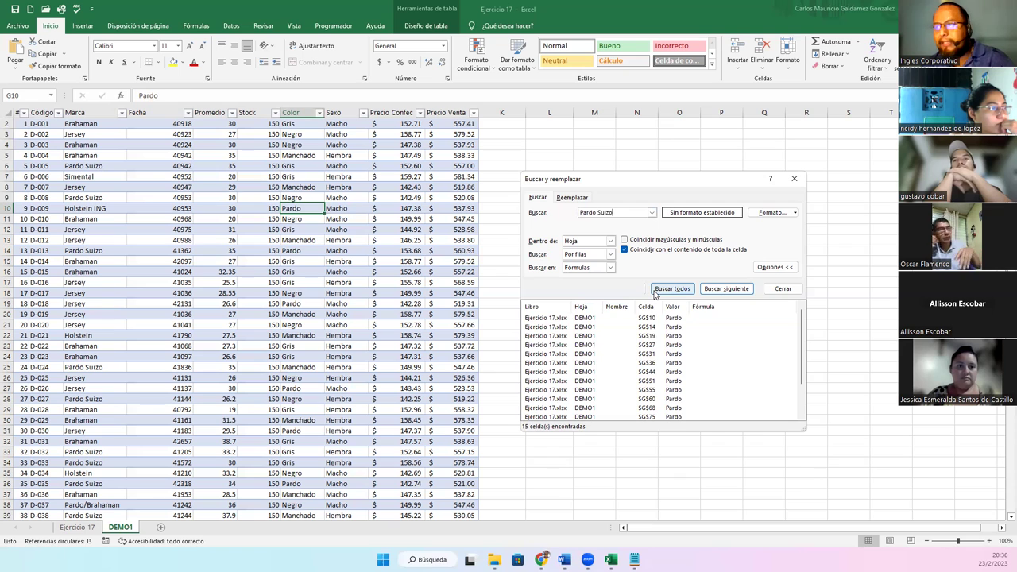
pyautogui.click(654, 291)
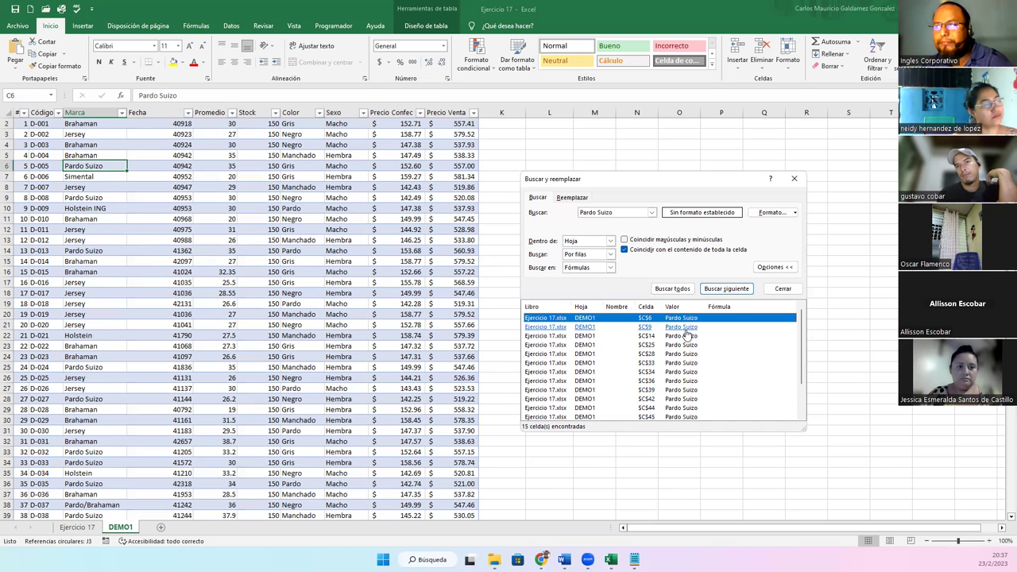
# Turn off entire-cell matching and list all matches for Pardo Suizo and for Pardo
pyautogui.click(646, 252)
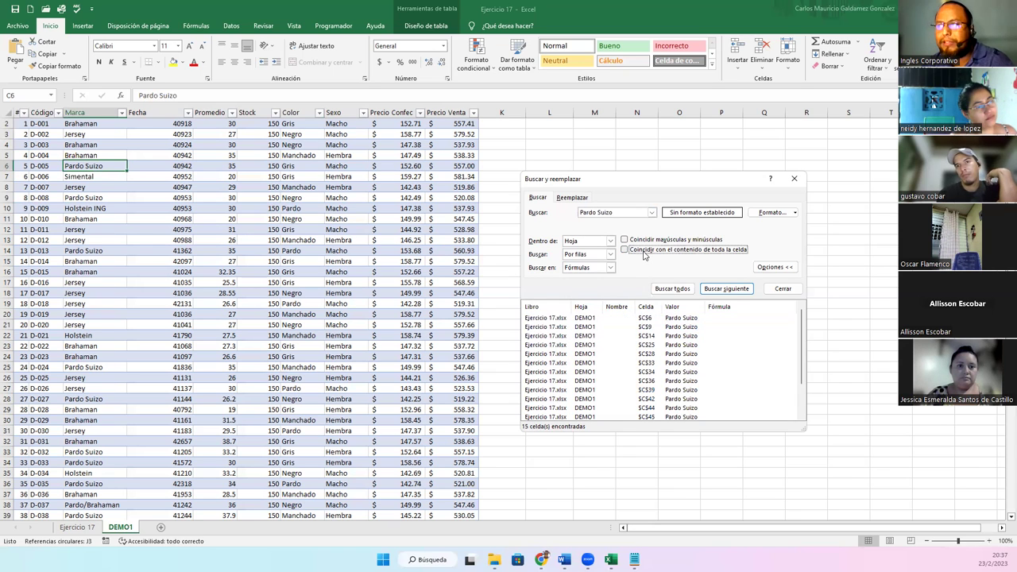
pyautogui.click(668, 294)
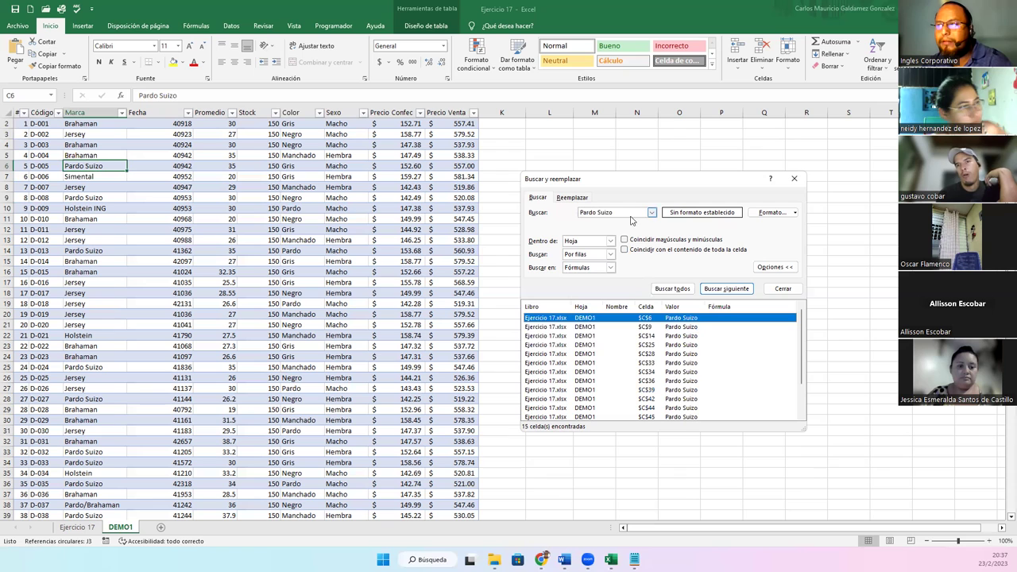
pyautogui.doubleClick(606, 213)
pyautogui.press('BackSpace')
pyautogui.press('BackSpace')
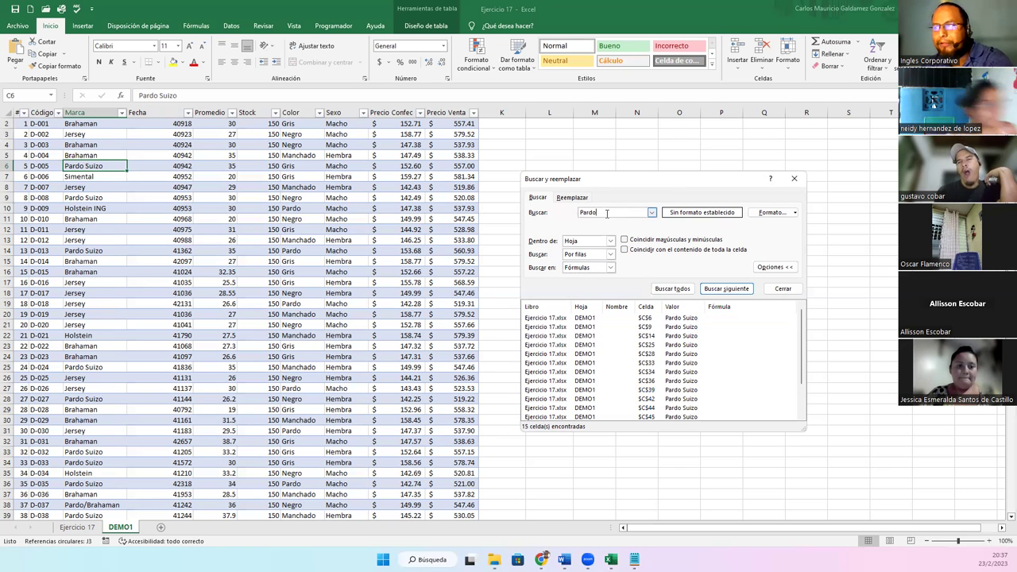
pyautogui.click(668, 289)
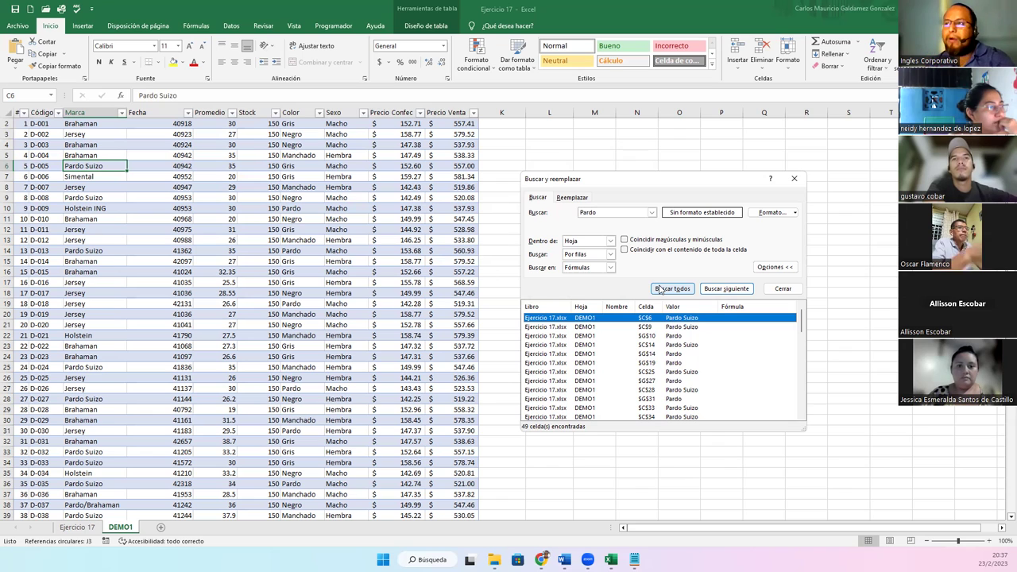
pyautogui.click(777, 268)
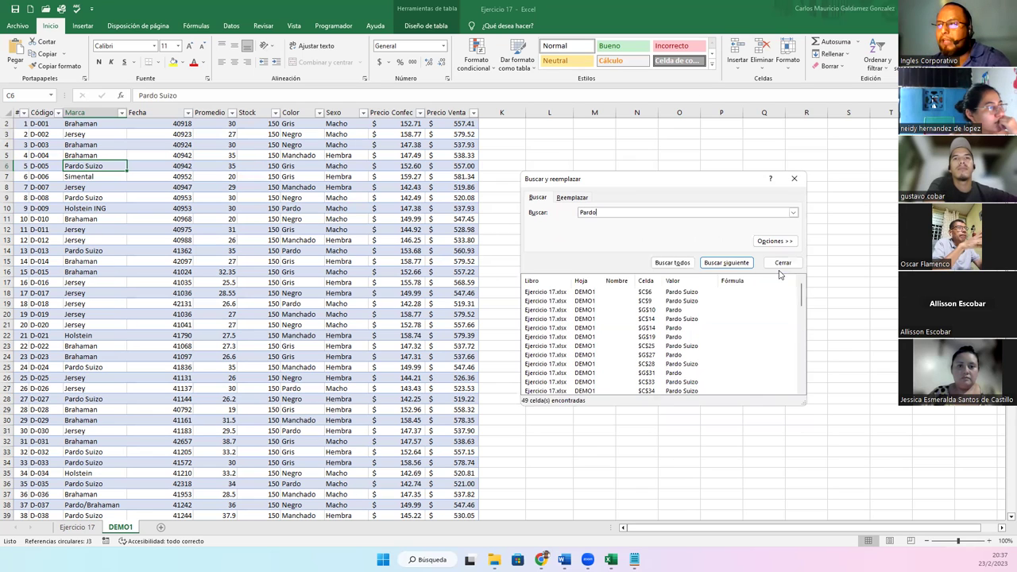
# Set up a replacement of macho with Masculino
pyautogui.click(571, 198)
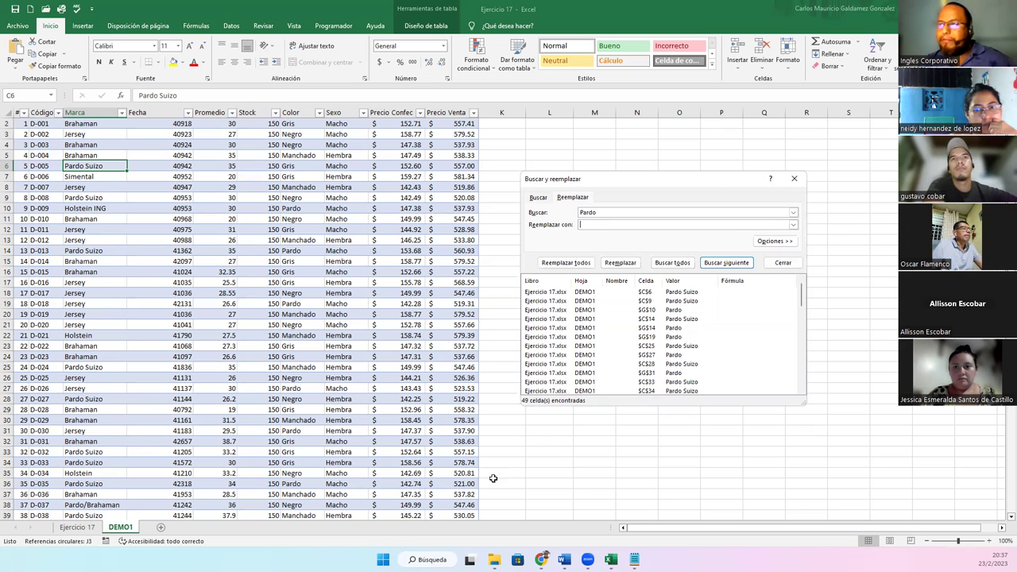
pyautogui.click(337, 124)
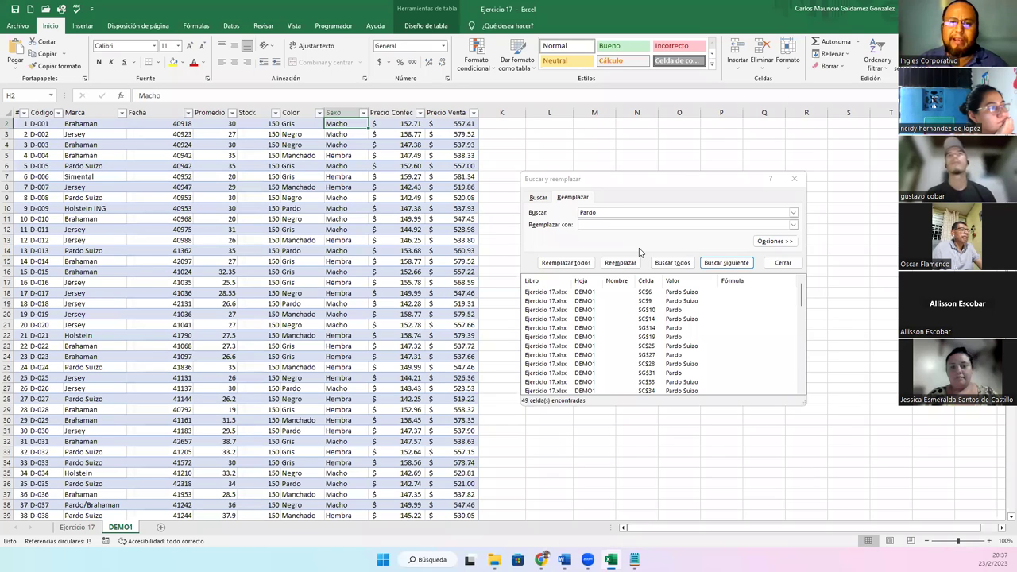
pyautogui.click(621, 212)
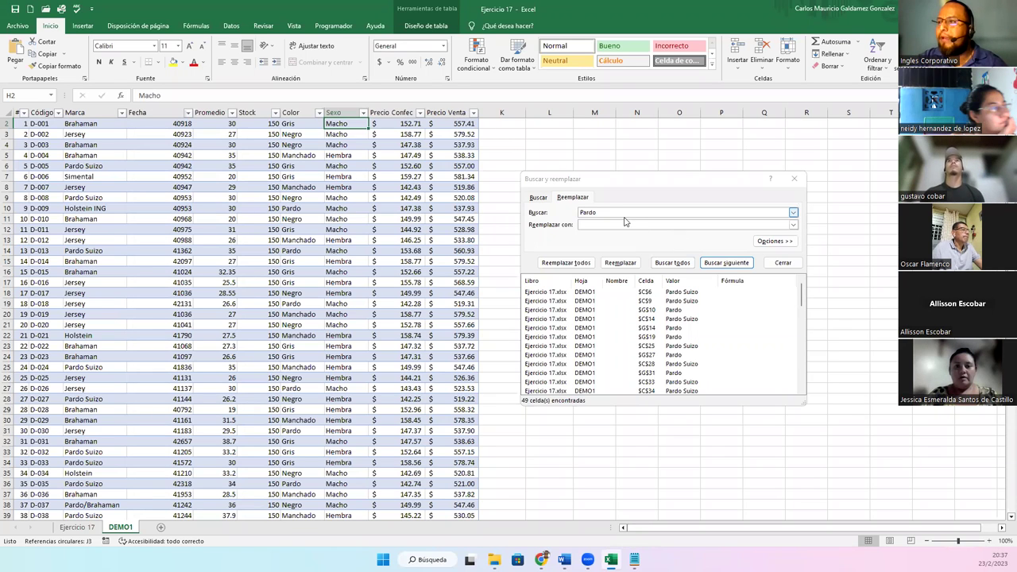
pyautogui.write('macho')
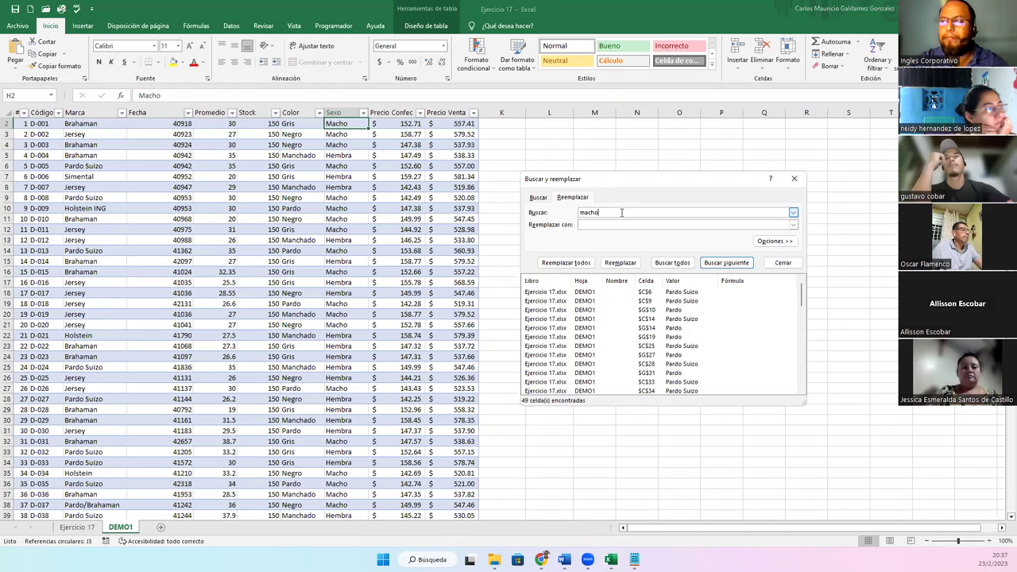
pyautogui.press('Tab')
pyautogui.write('Masculin')
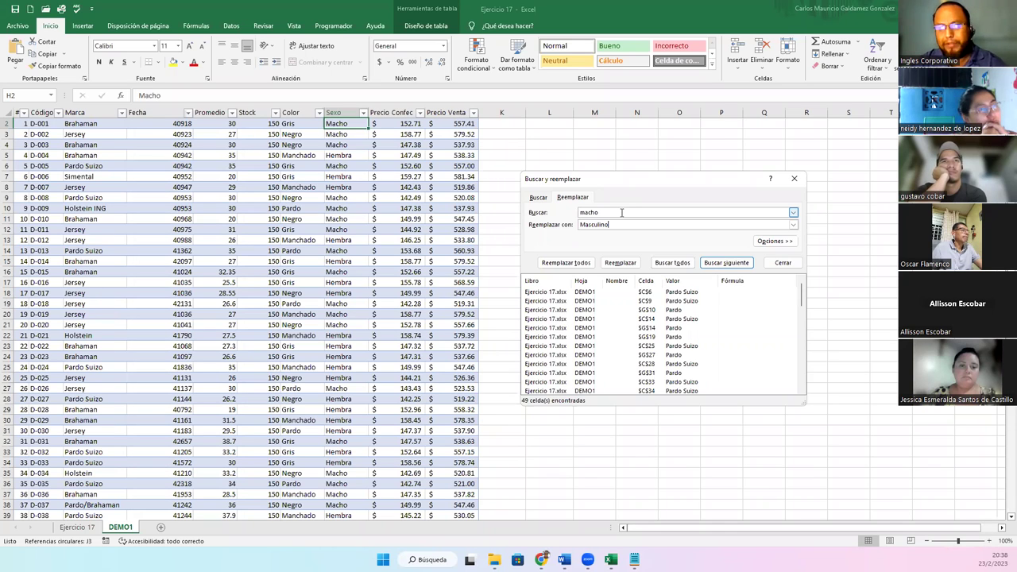
# Review the replacement options, list all macho matches and go to the one in H6
pyautogui.click(770, 240)
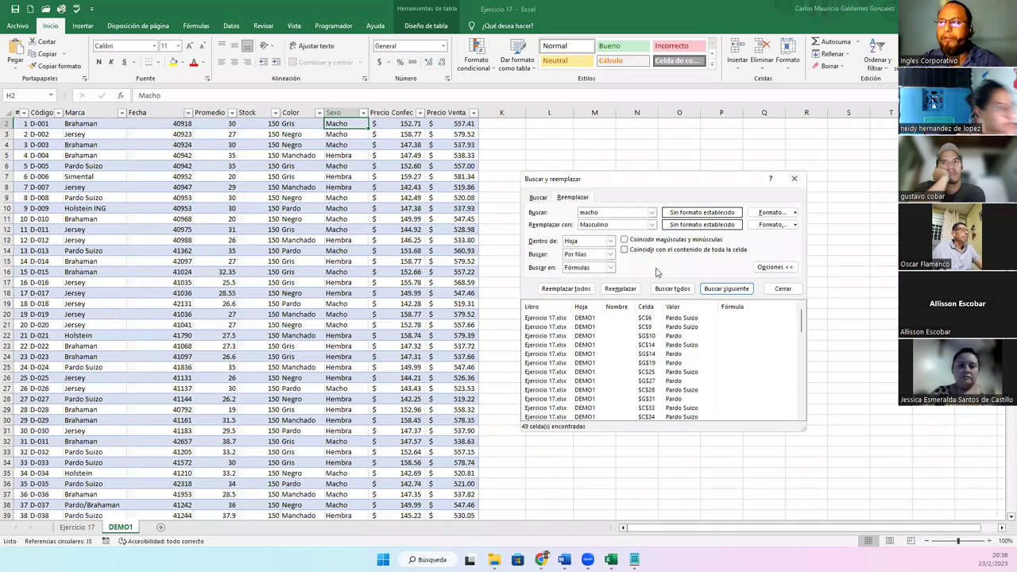
pyautogui.click(754, 266)
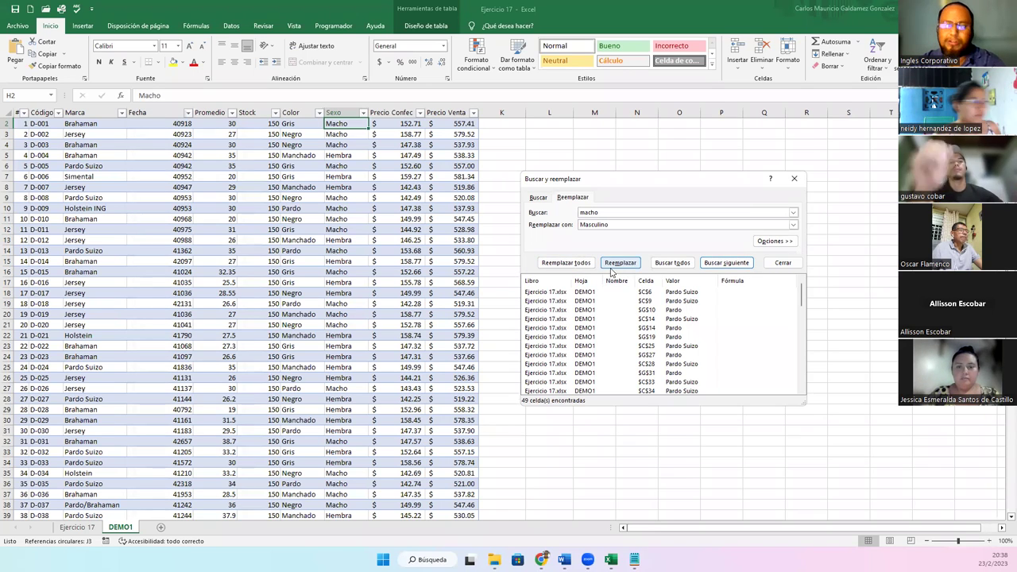
pyautogui.click(661, 266)
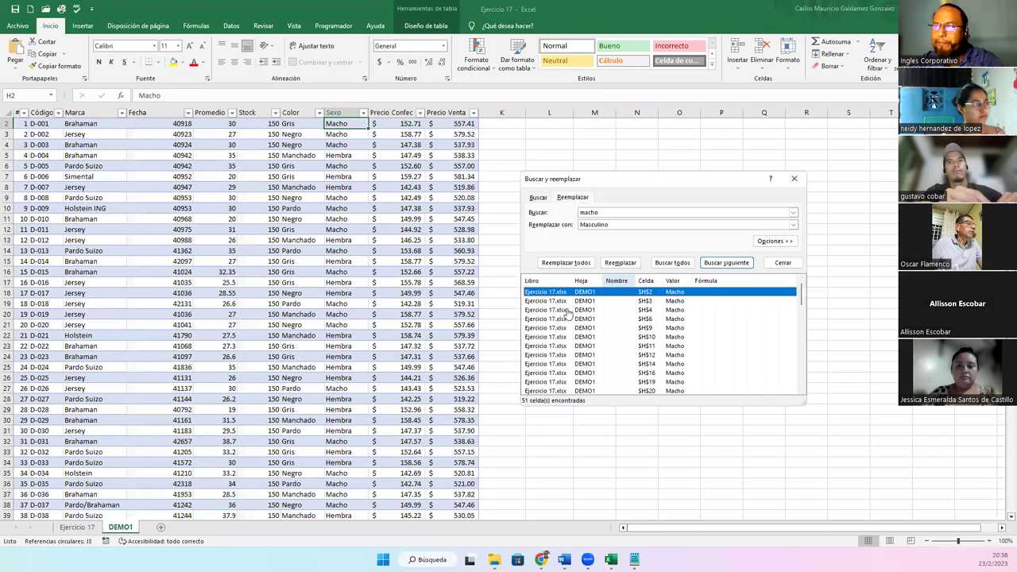
pyautogui.click(537, 318)
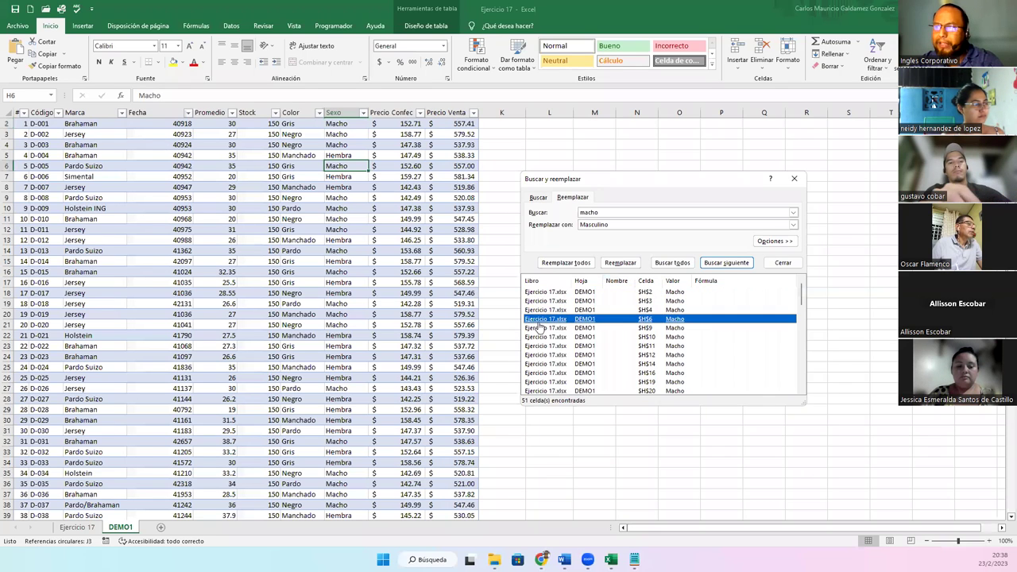
# Replace macho with Masculino one at a time in H6, H2, H3, H4 and H9, and replace all remaining matches at once
pyautogui.click(621, 263)
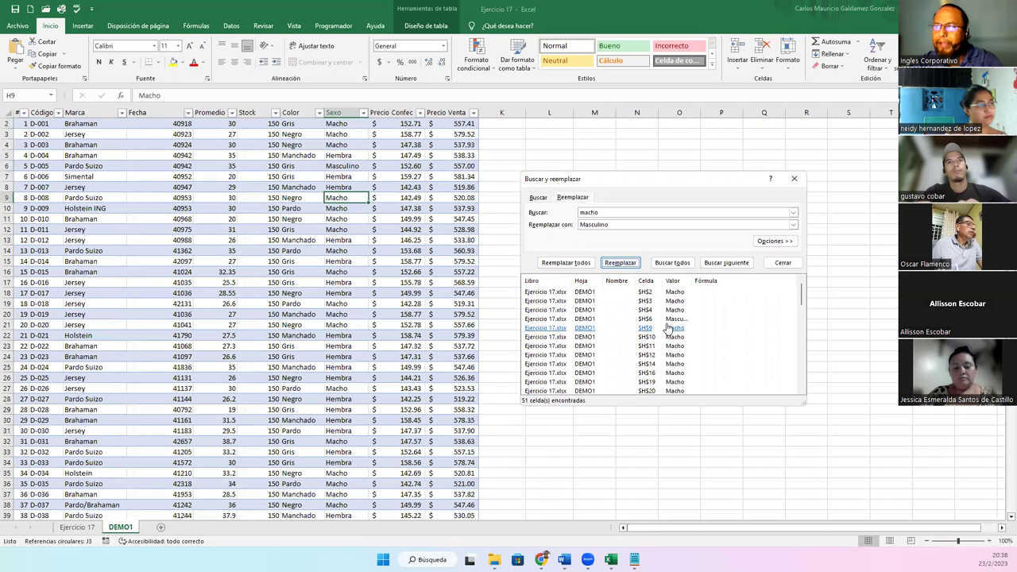
pyautogui.click(546, 294)
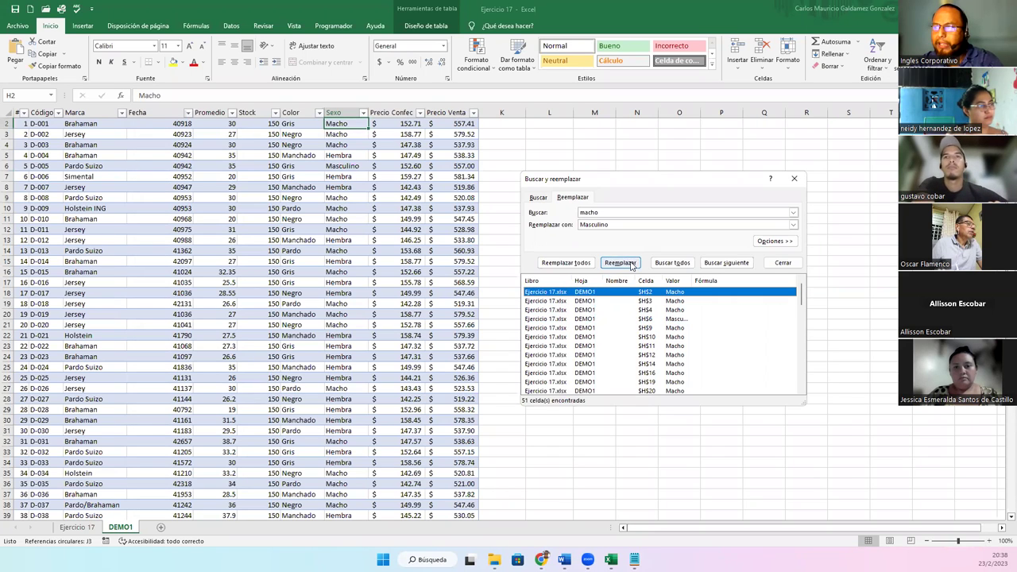
pyautogui.click(621, 263)
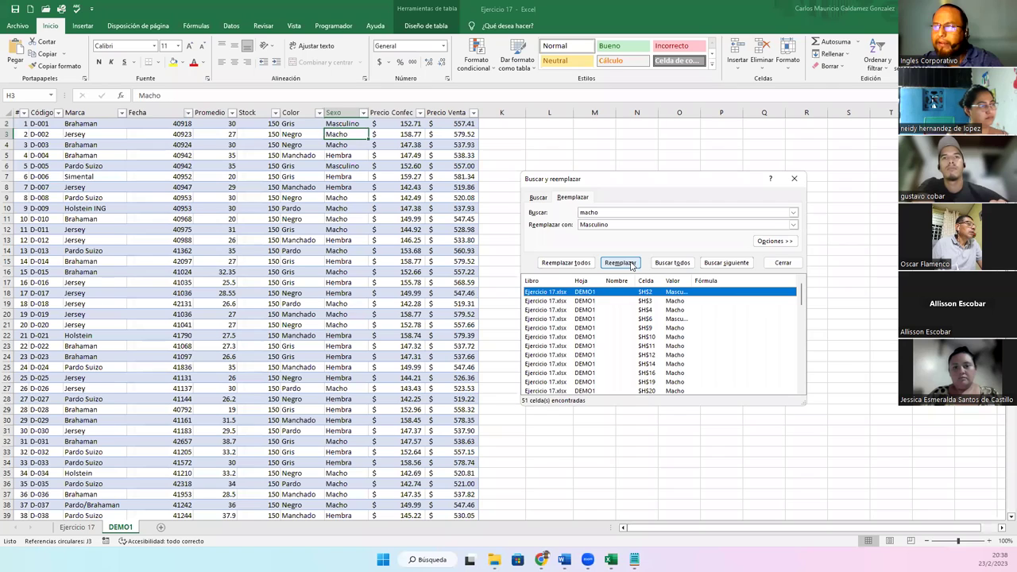
pyautogui.click(621, 263)
pyautogui.click(621, 263)
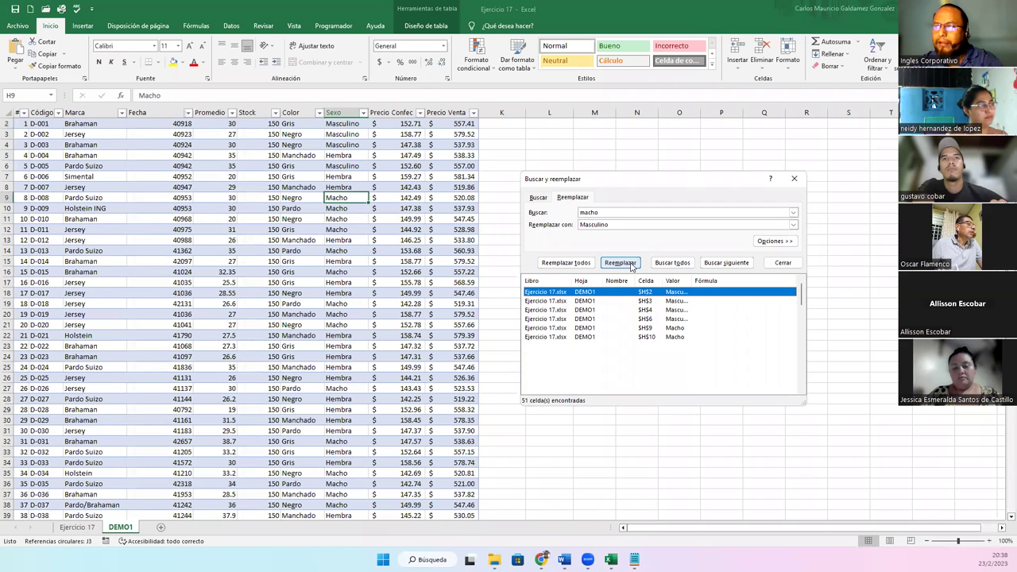
pyautogui.click(631, 265)
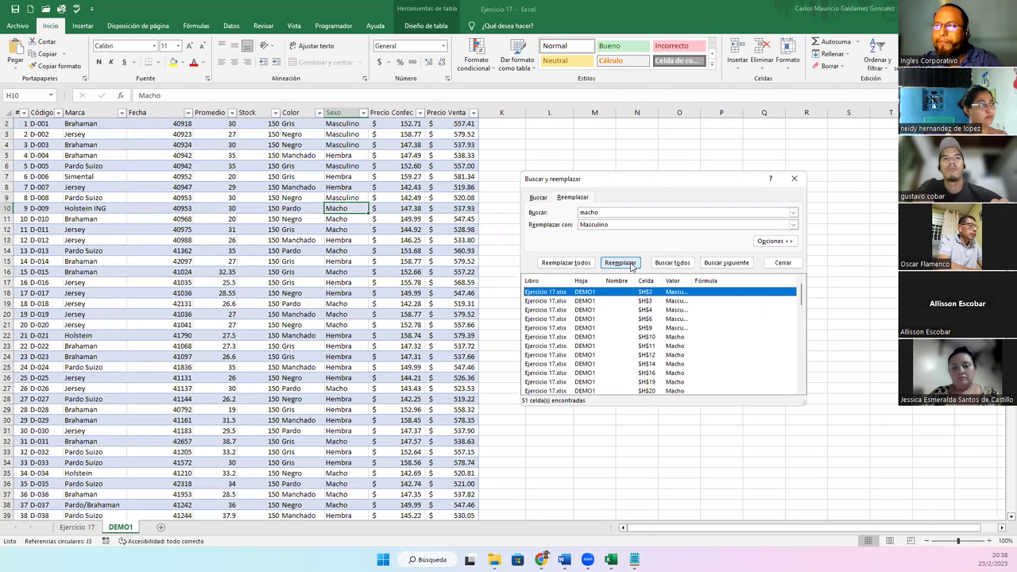
pyautogui.click(583, 264)
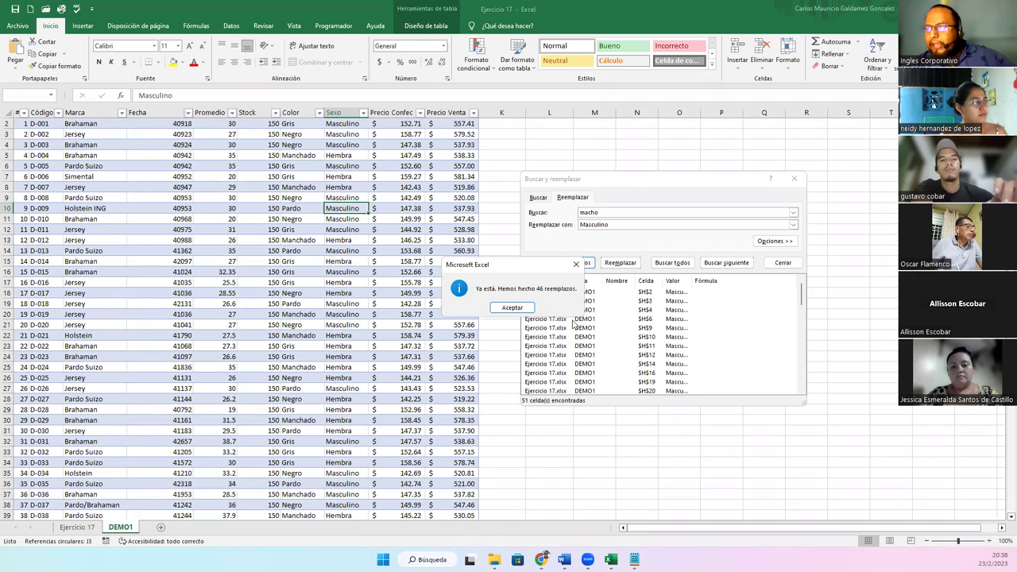
pyautogui.click(521, 311)
# Set up a replacement of hembra with Femenino and list the matches within H4:H25 and across the whole sheet
pyautogui.moveTo(334, 367); pyautogui.dragTo(338, 144)
pyautogui.click(623, 246)
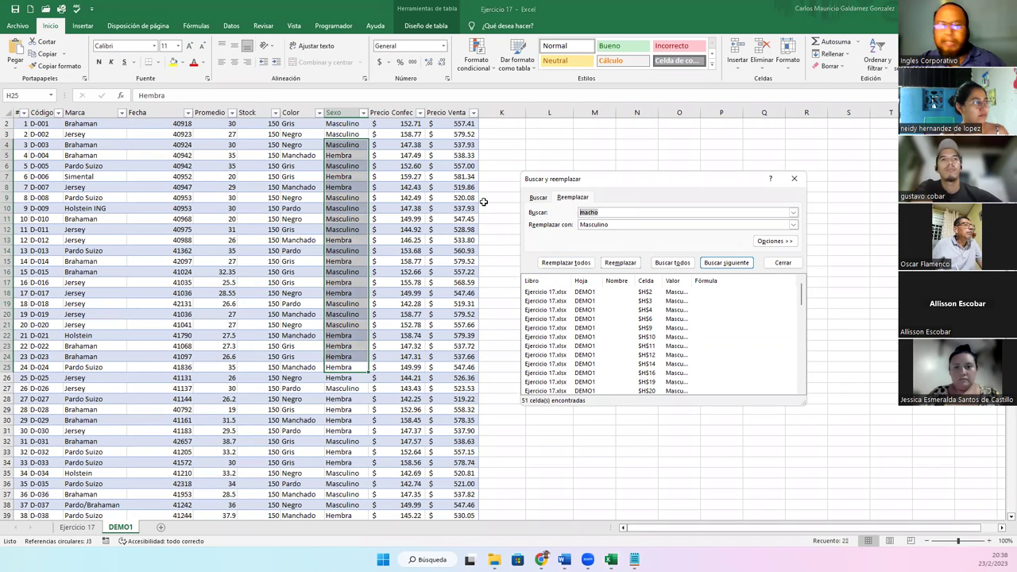
pyautogui.write('hembra')
pyautogui.press('Tab')
pyautogui.write('Femenino')
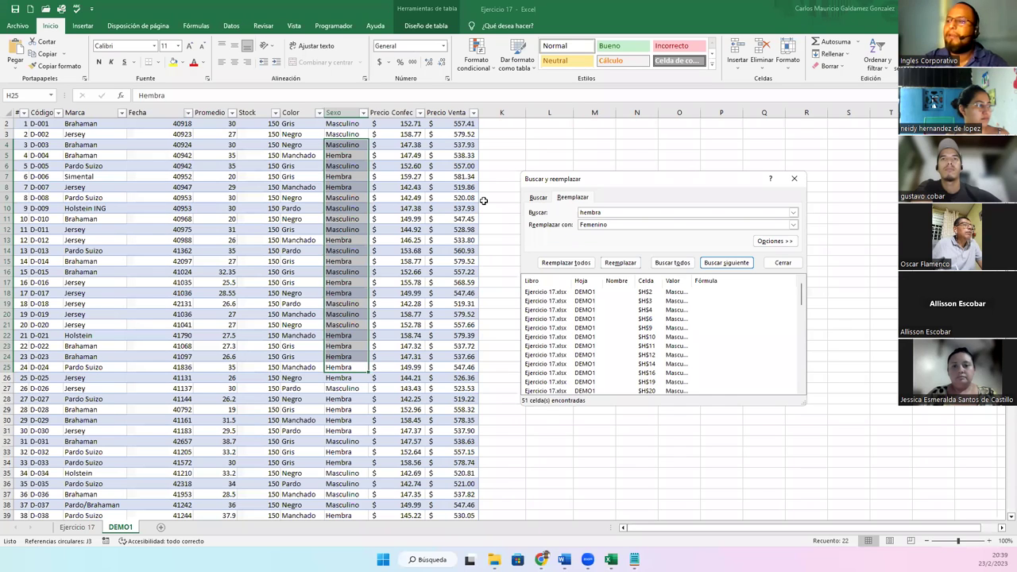
pyautogui.click(669, 263)
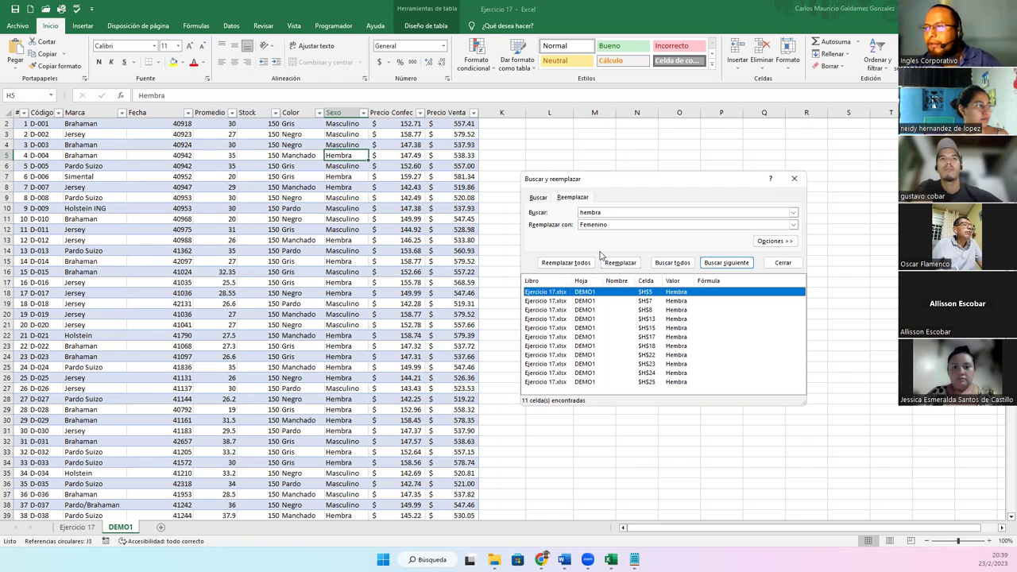
pyautogui.click(665, 266)
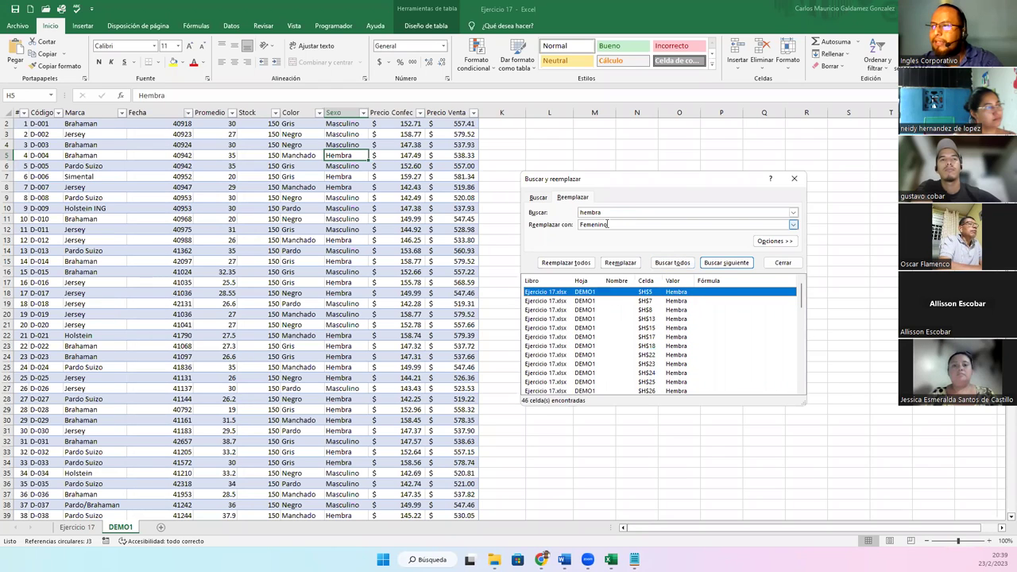
# Replace every hembra with Femenino and check the changed cells H18, H15 and H25
pyautogui.click(658, 212)
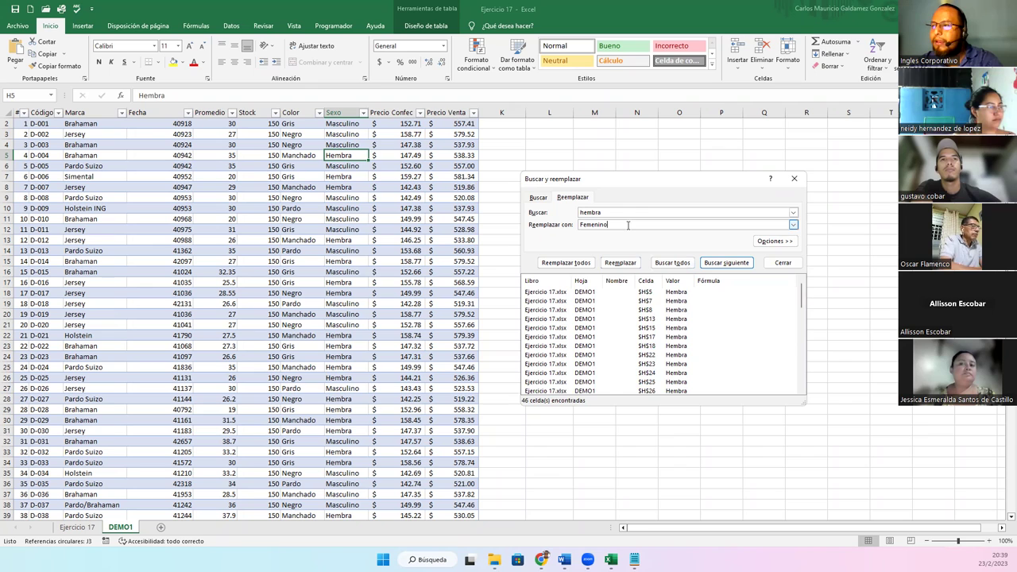
pyautogui.click(554, 263)
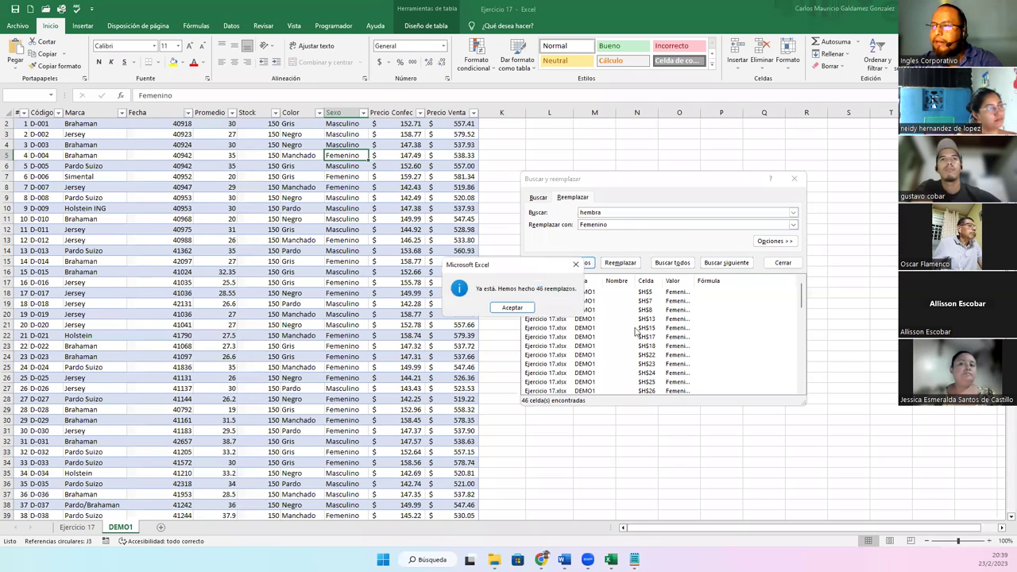
pyautogui.press('Return')
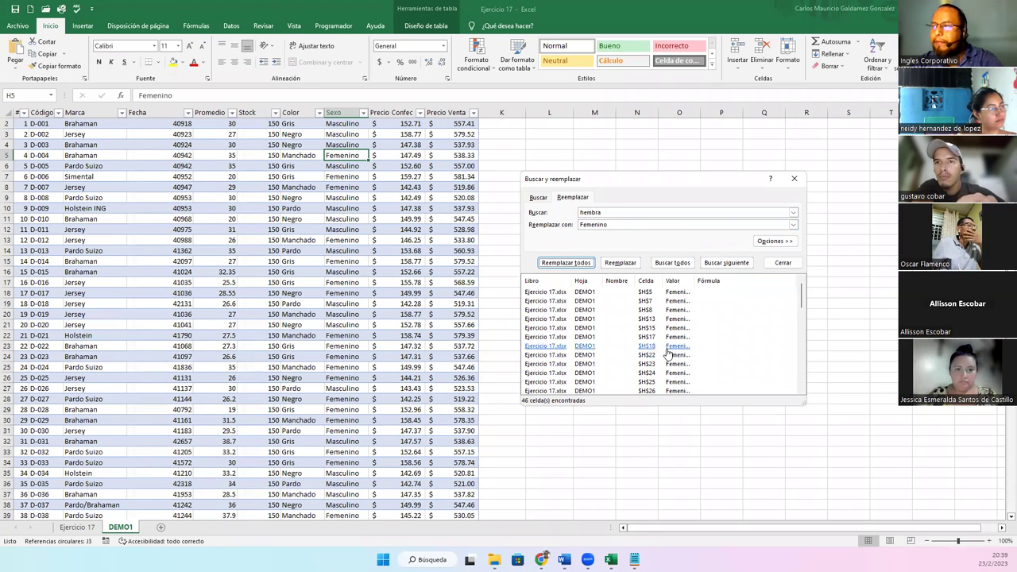
pyautogui.click(665, 347)
pyautogui.click(671, 328)
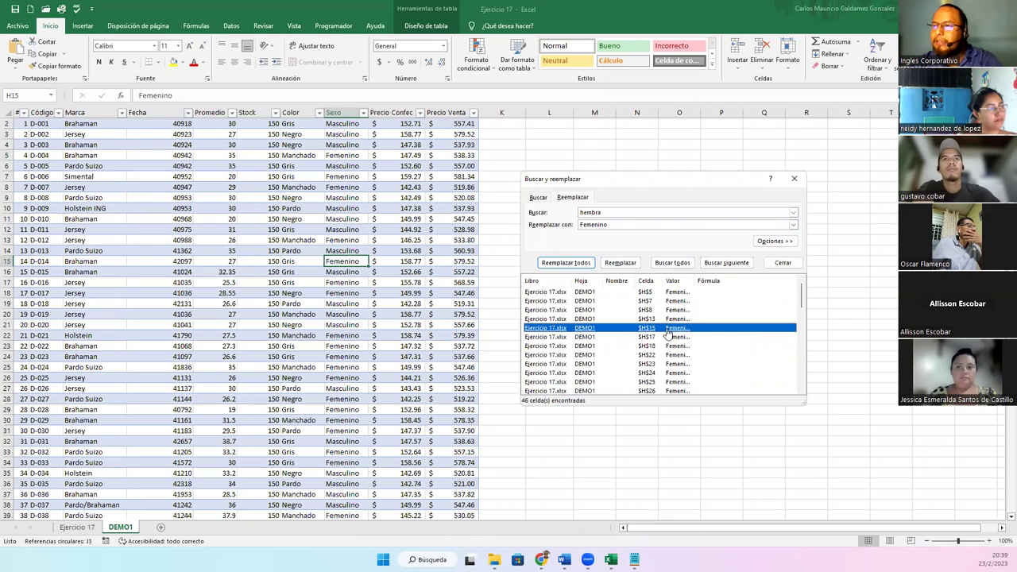
pyautogui.click(677, 382)
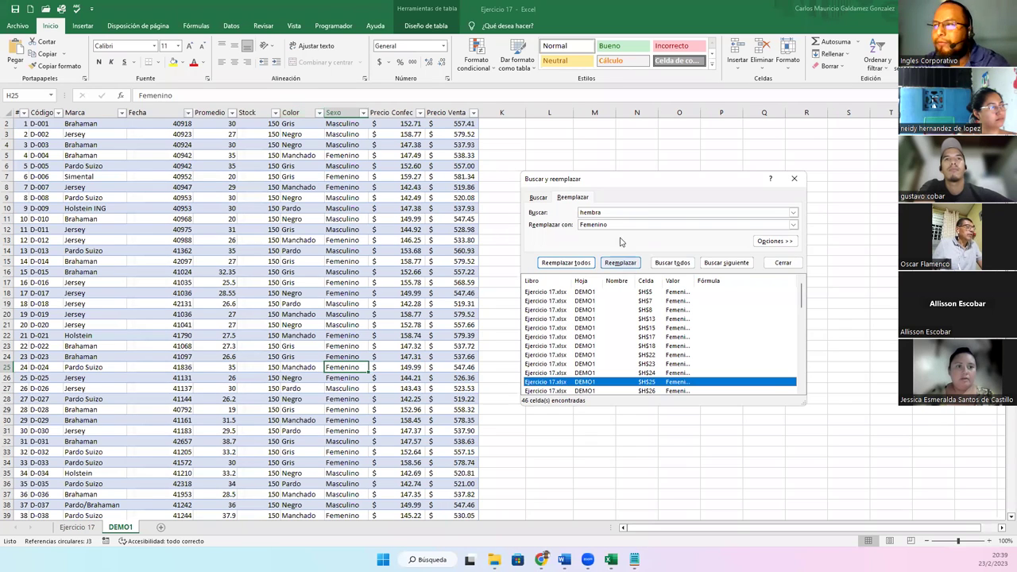
# Set up a replacement of Gris with Blanco and list all matches
pyautogui.click(572, 197)
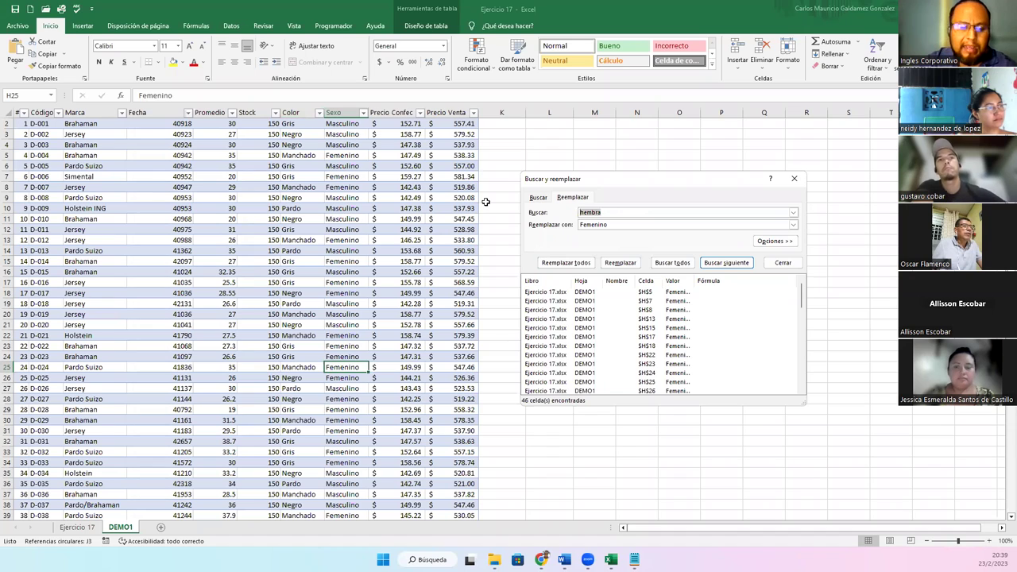
pyautogui.write('Gris')
pyautogui.press('Tab')
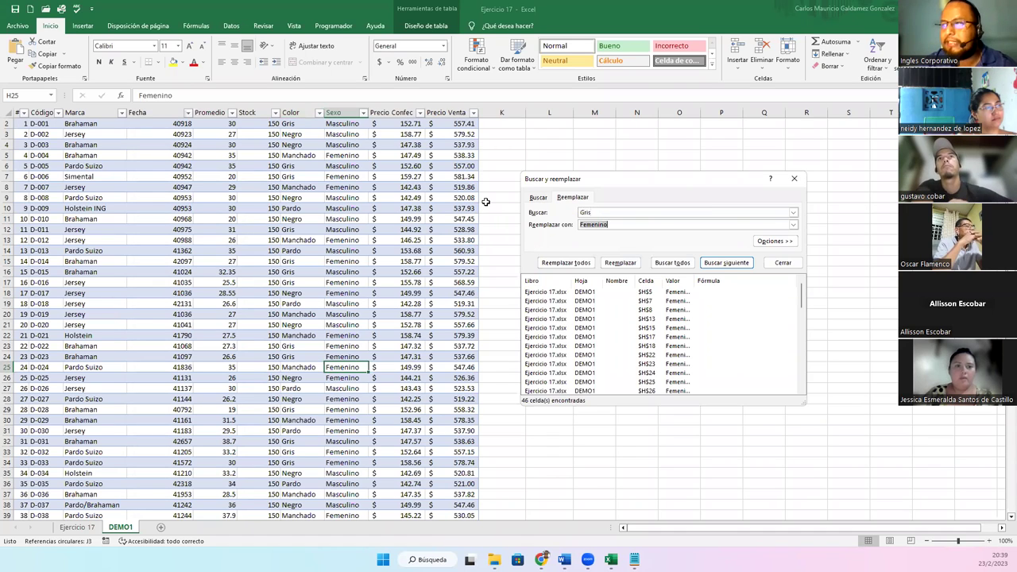
pyautogui.write('Blanco')
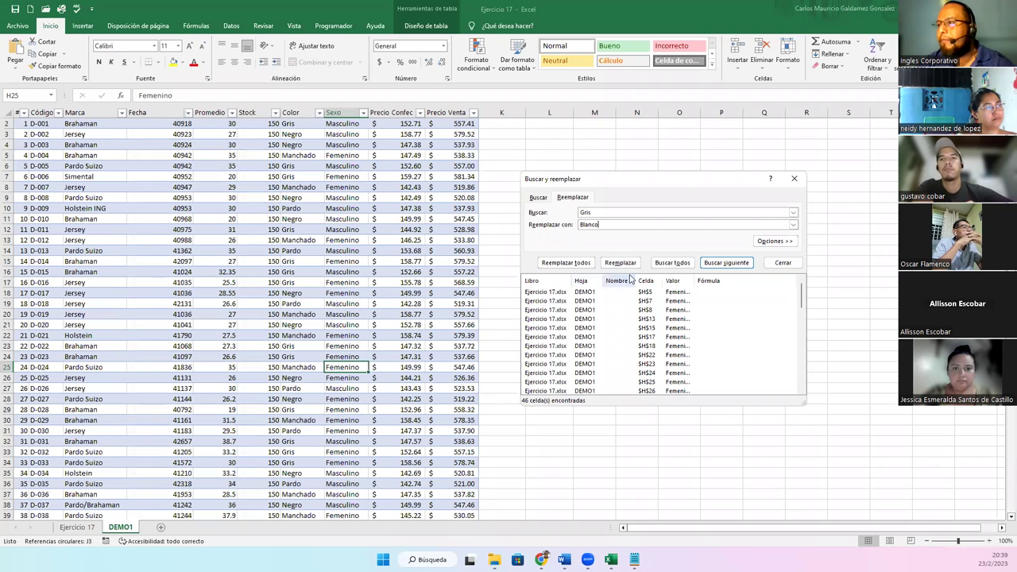
pyautogui.click(672, 262)
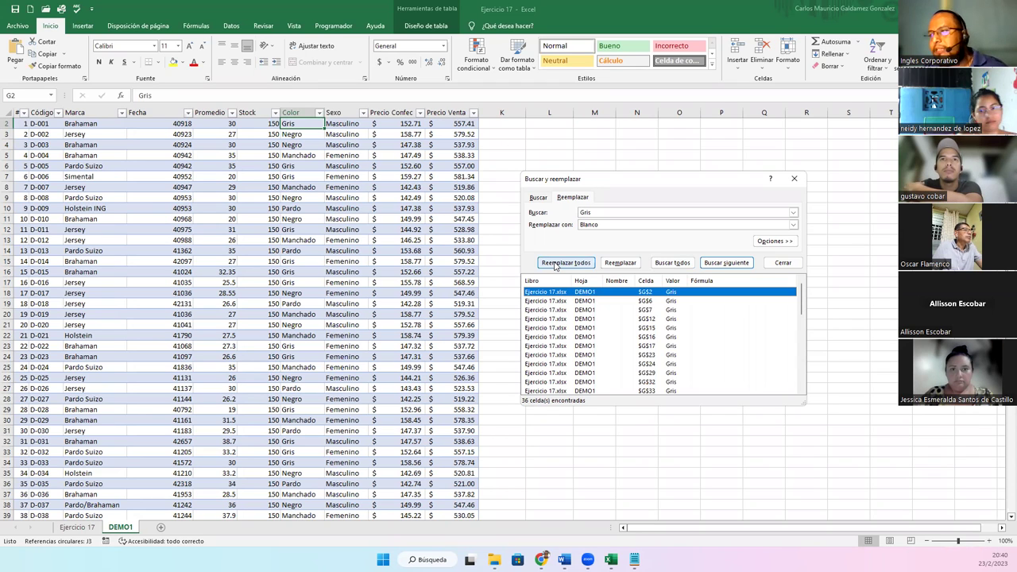
# Replace every Gris with Blanco and check the changed cells G17 and G6
pyautogui.click(554, 265)
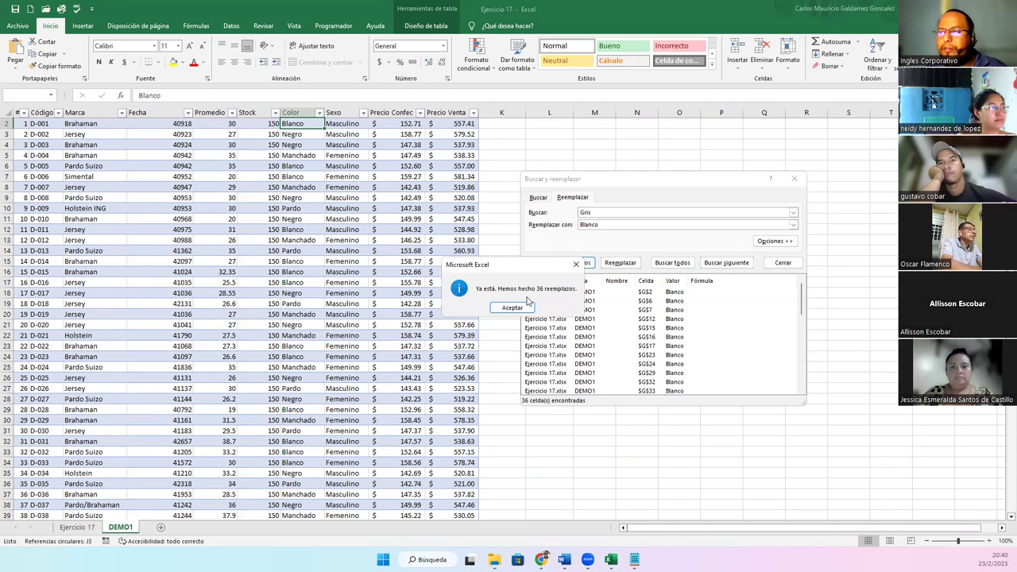
pyautogui.click(516, 309)
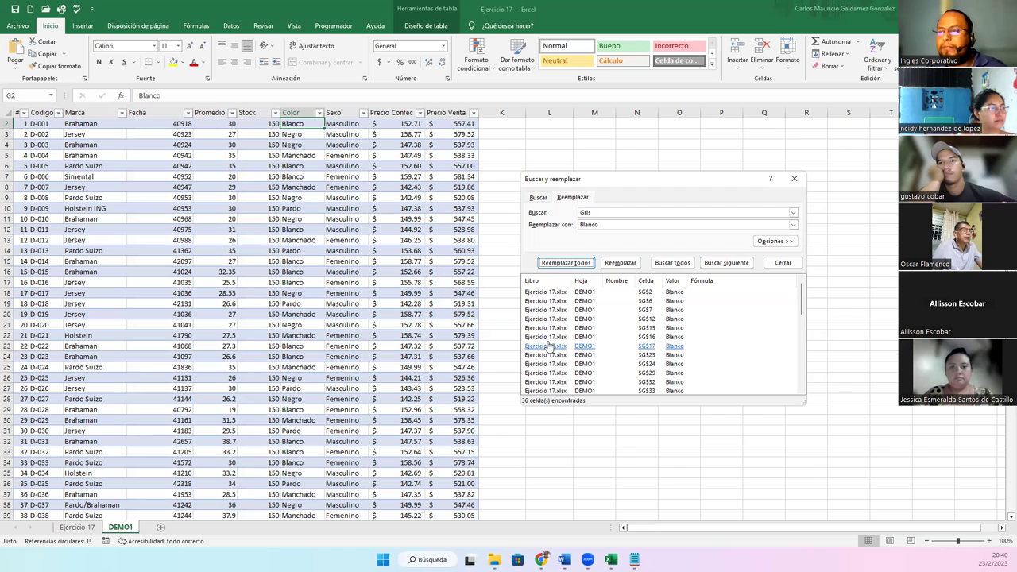
pyautogui.click(548, 346)
pyautogui.click(547, 301)
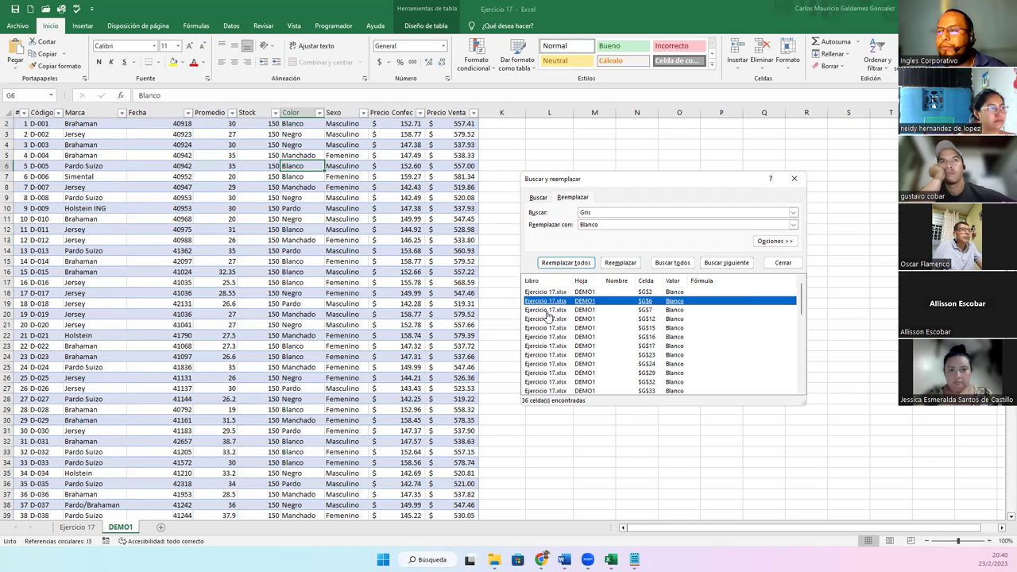
# Review the extended replacement options, hide them again and close the screenshot image covering the sheet
pyautogui.click(791, 241)
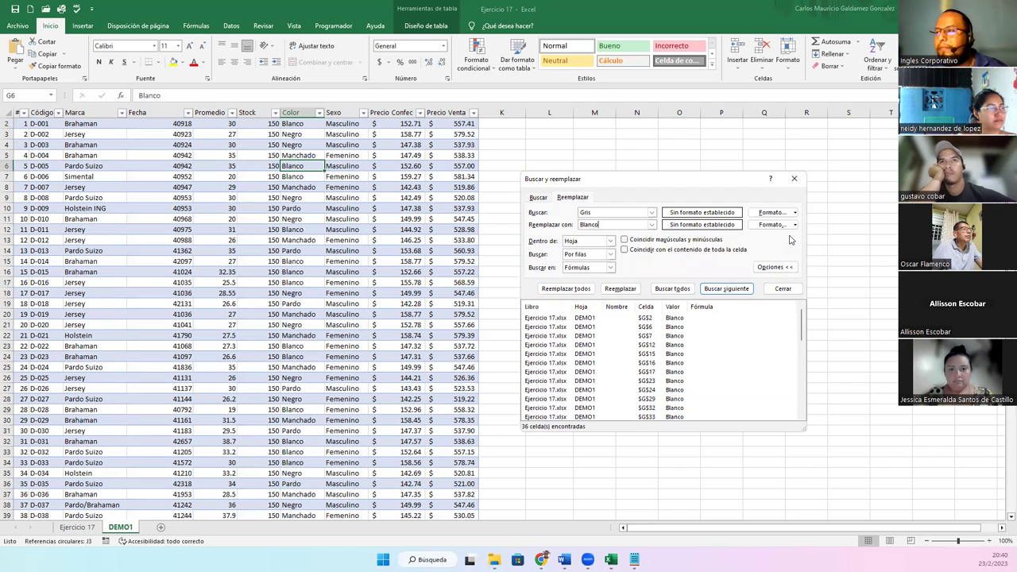
pyautogui.click(777, 267)
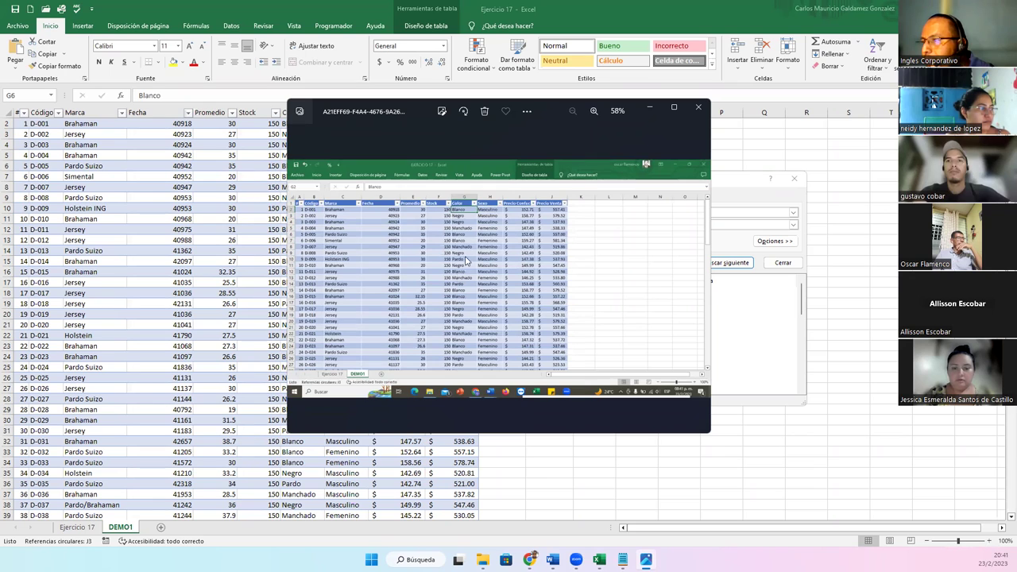
pyautogui.click(701, 109)
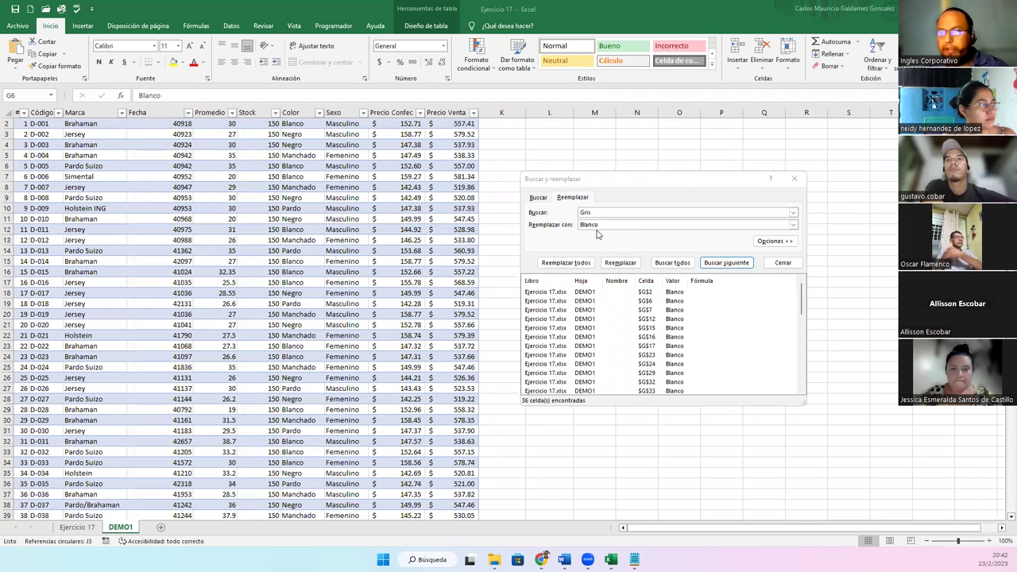
# Set up a replacement of Holstein ING with Holstein
pyautogui.click(794, 213)
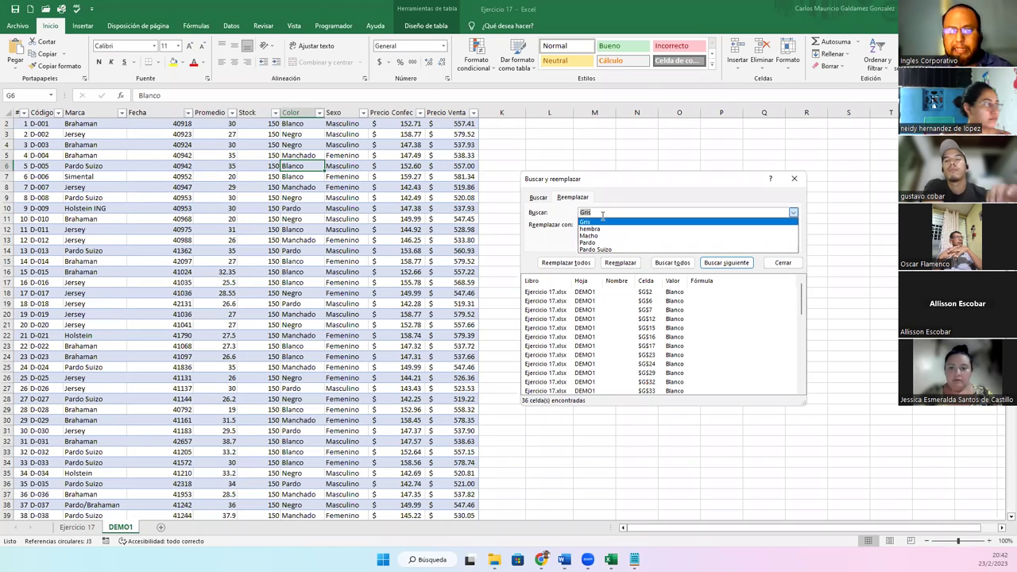
pyautogui.write('Holstein ING')
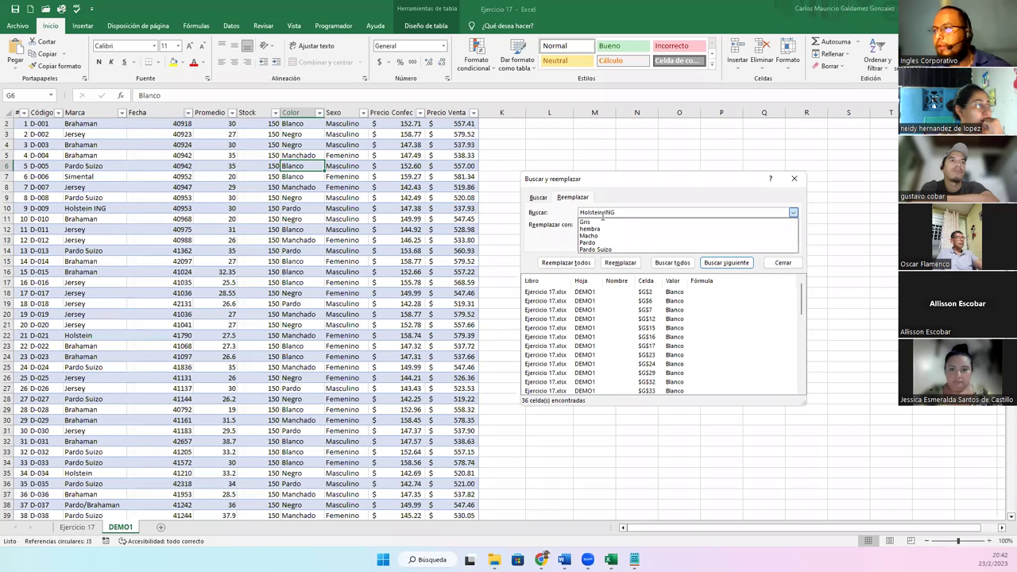
pyautogui.click(590, 206)
pyautogui.click(588, 224)
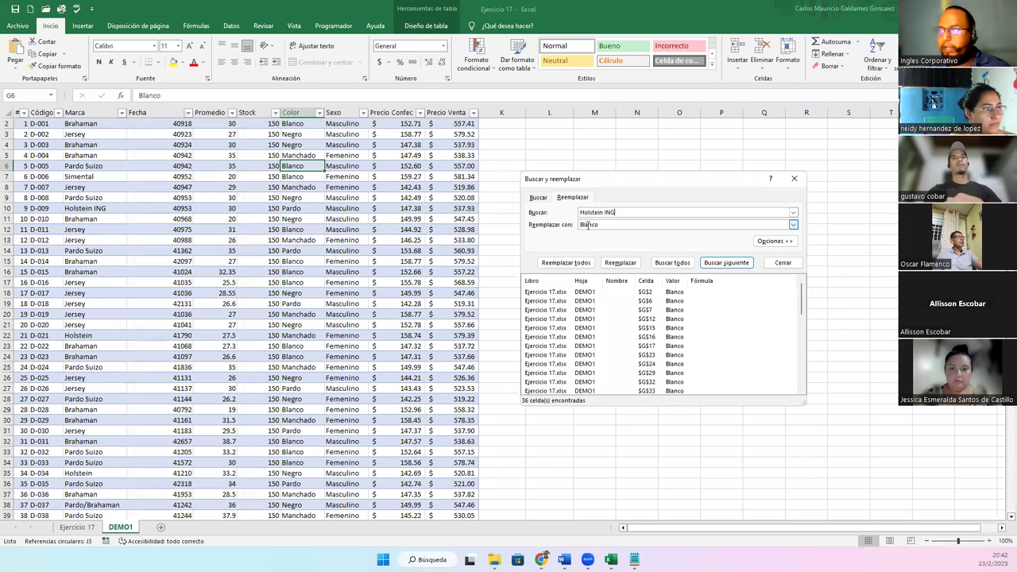
pyautogui.doubleClick(589, 225)
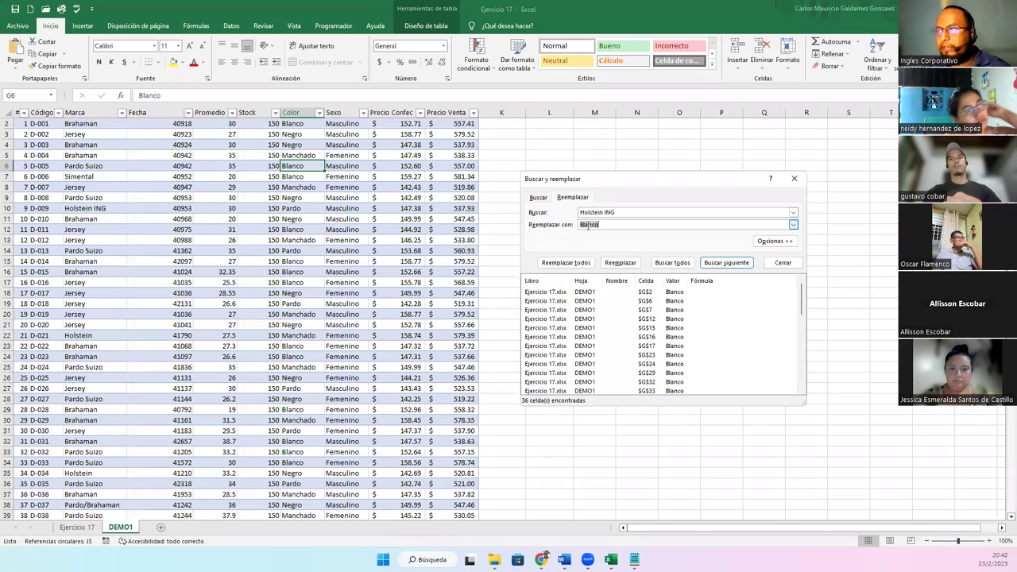
pyautogui.click(793, 226)
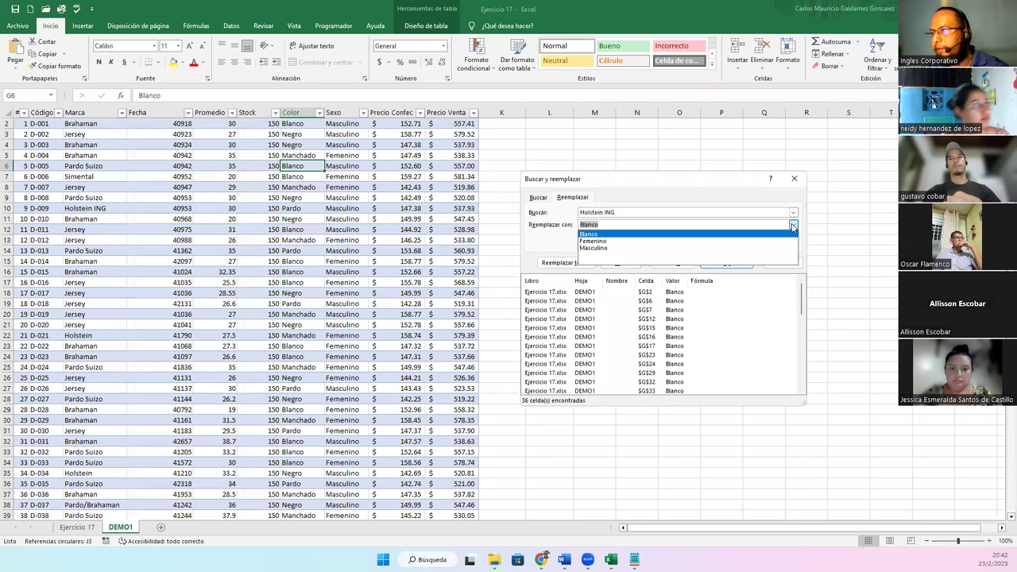
pyautogui.write('Holst')
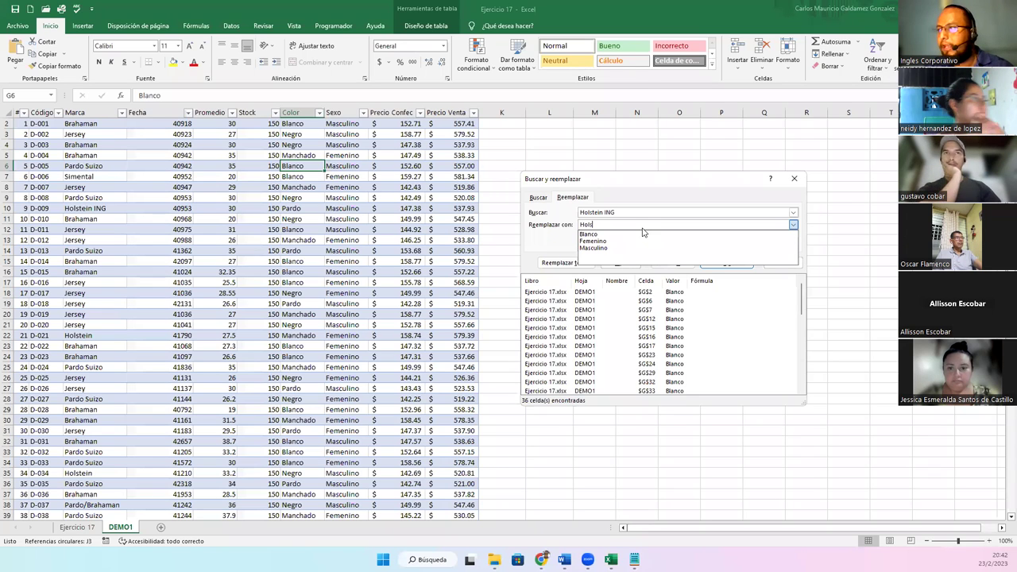
pyautogui.write('ein')
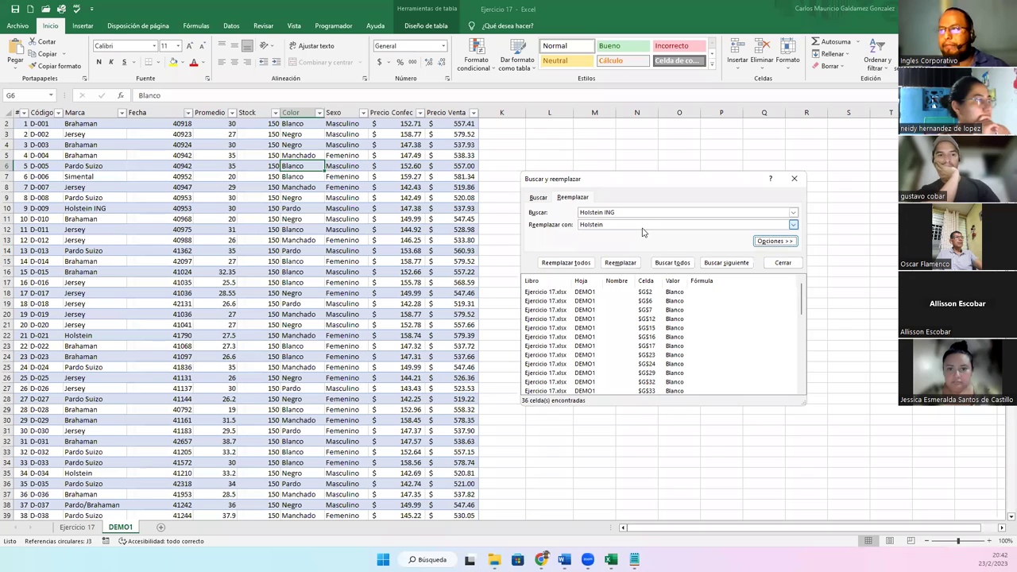
# List all Holstein ING matches and replace the one in C10 with Holstein
pyautogui.click(676, 264)
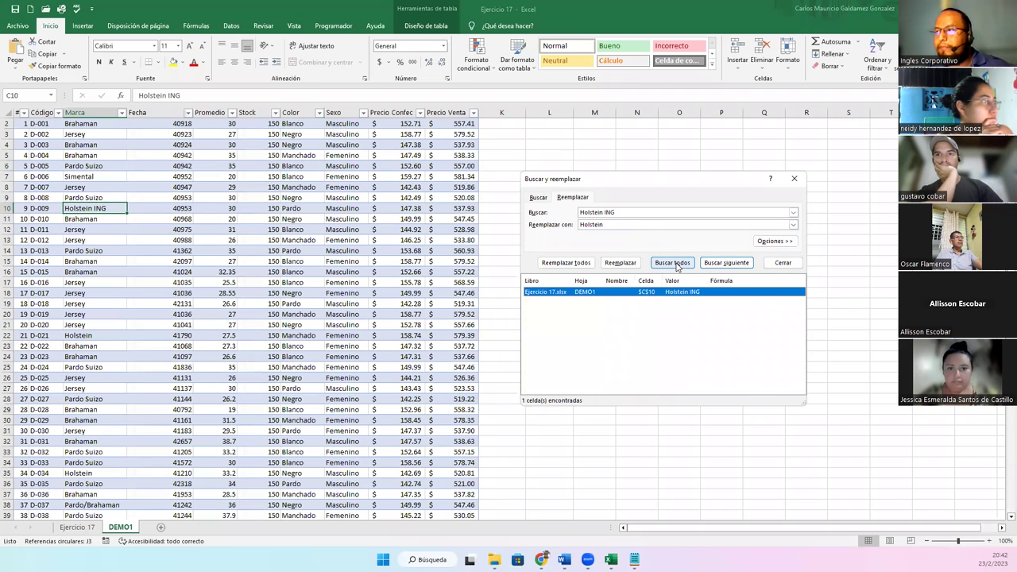
pyautogui.click(617, 224)
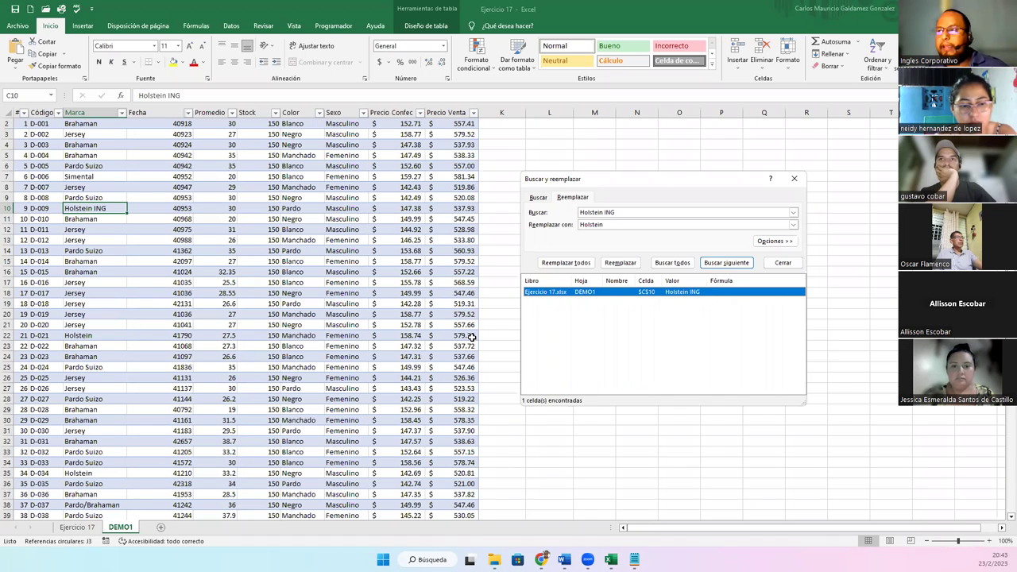
pyautogui.click(613, 267)
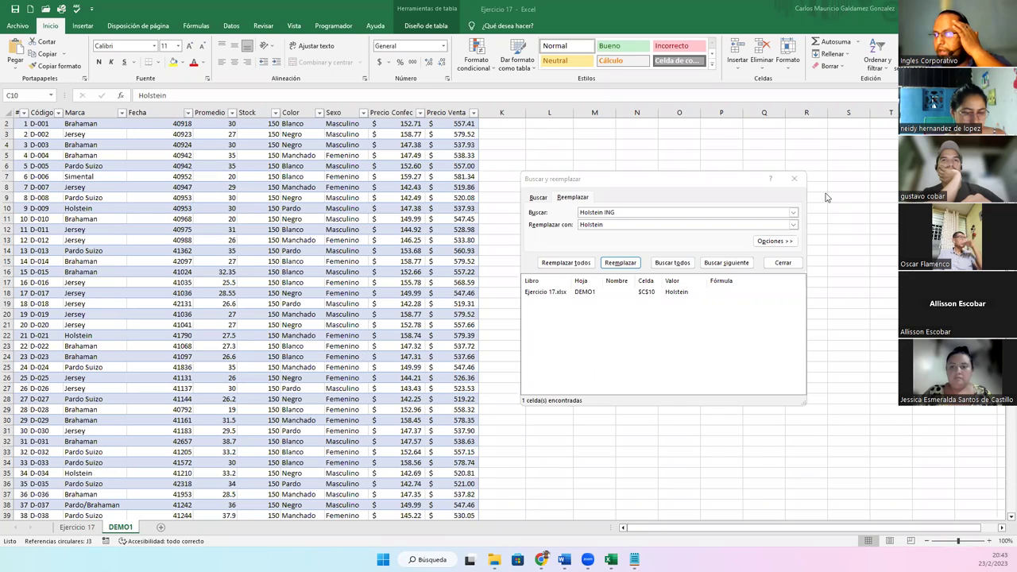
# Close the Find and Replace dialog, switch to the Ejercicio 17 sheet and check how far the FECHA DE ENTREGA data extends
pyautogui.click(793, 178)
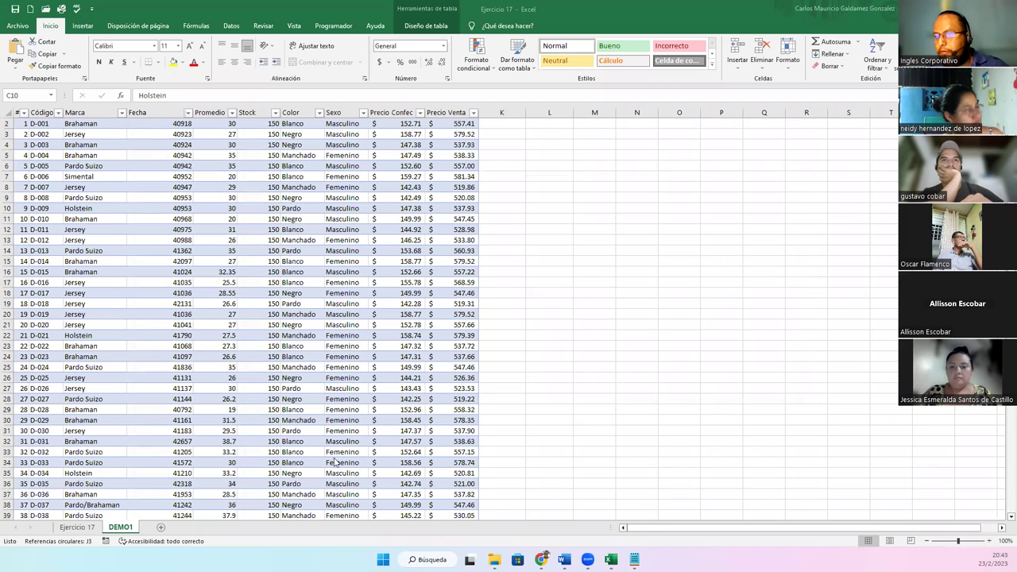
pyautogui.click(77, 527)
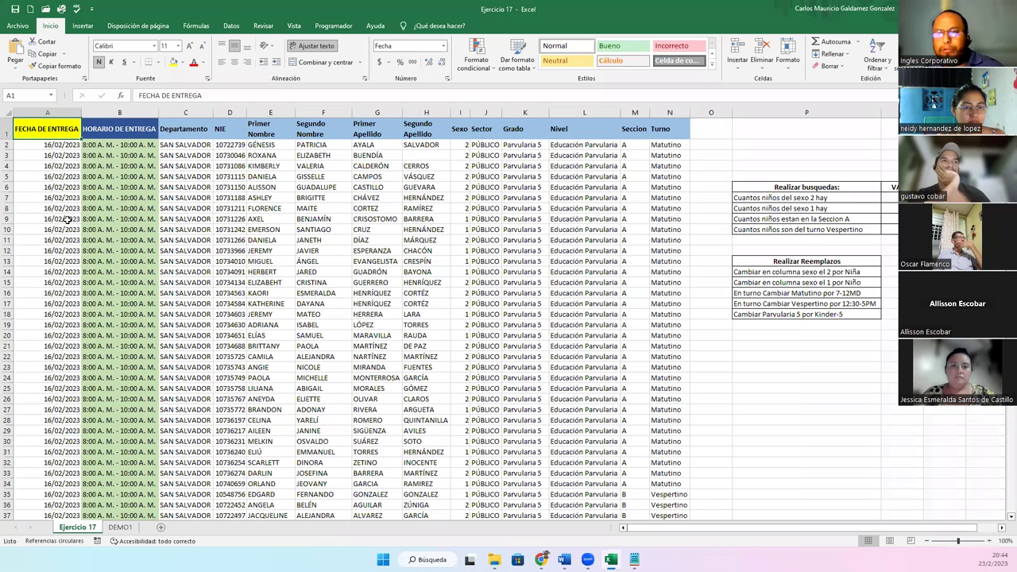
pyautogui.click(70, 148)
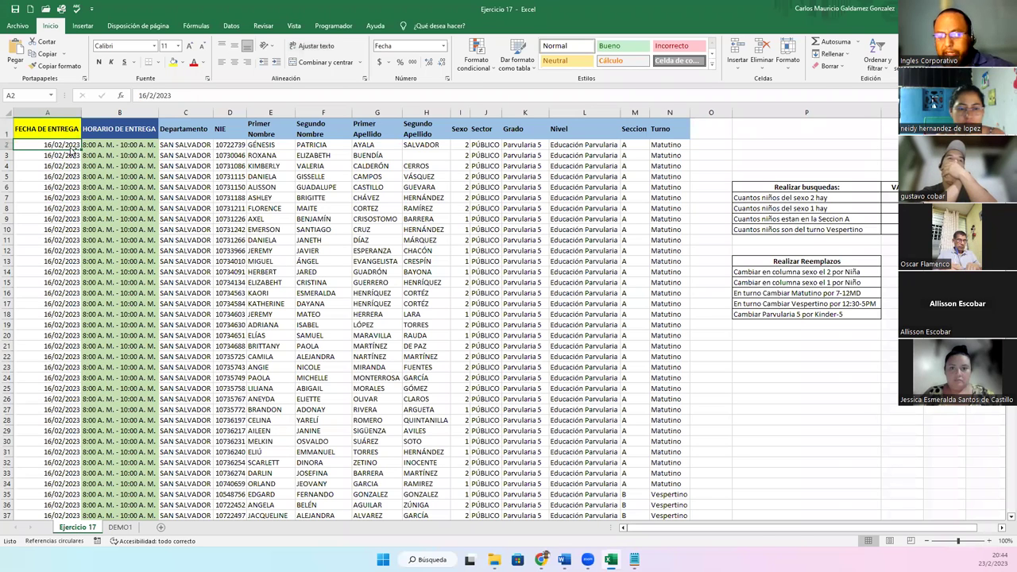
pyautogui.hotkey('ctrl', 'shift', 'Down')
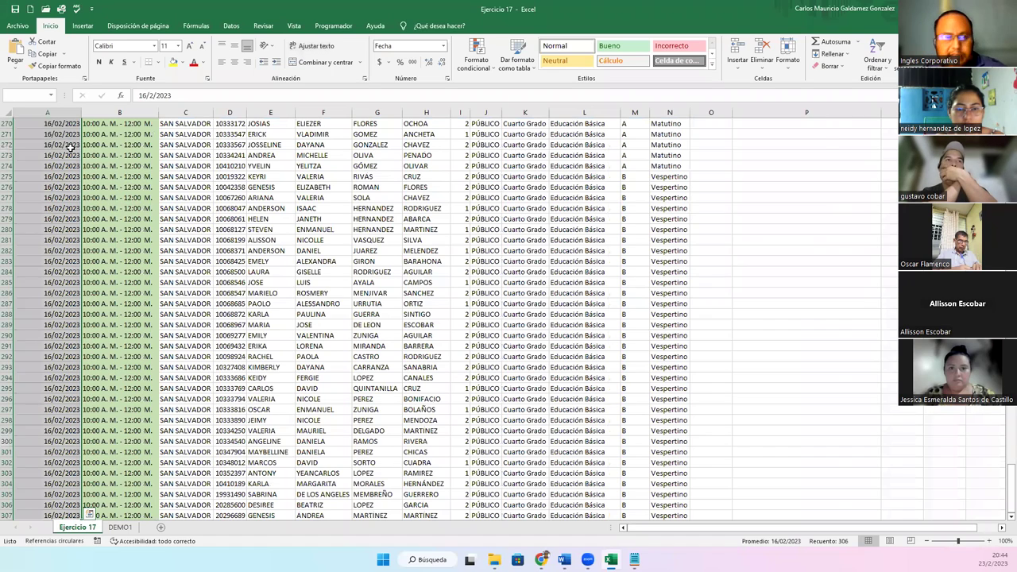
pyautogui.hotkey('ctrl', 'Home')
pyautogui.click(70, 148)
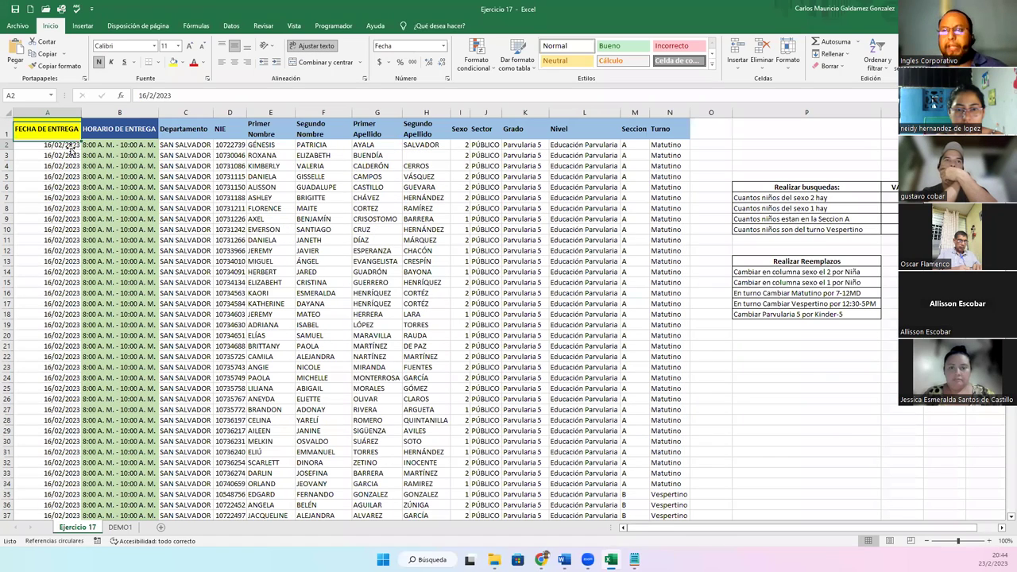
# Review the first student record field by field, from HORARIO DE ENTREGA through Turno
pyautogui.click(115, 145)
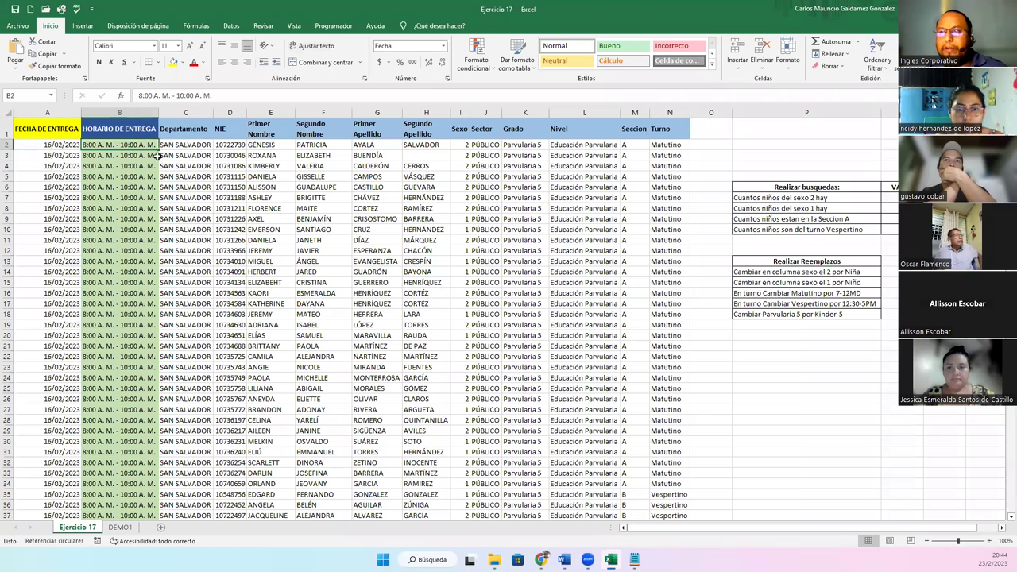
pyautogui.click(179, 146)
pyautogui.click(229, 146)
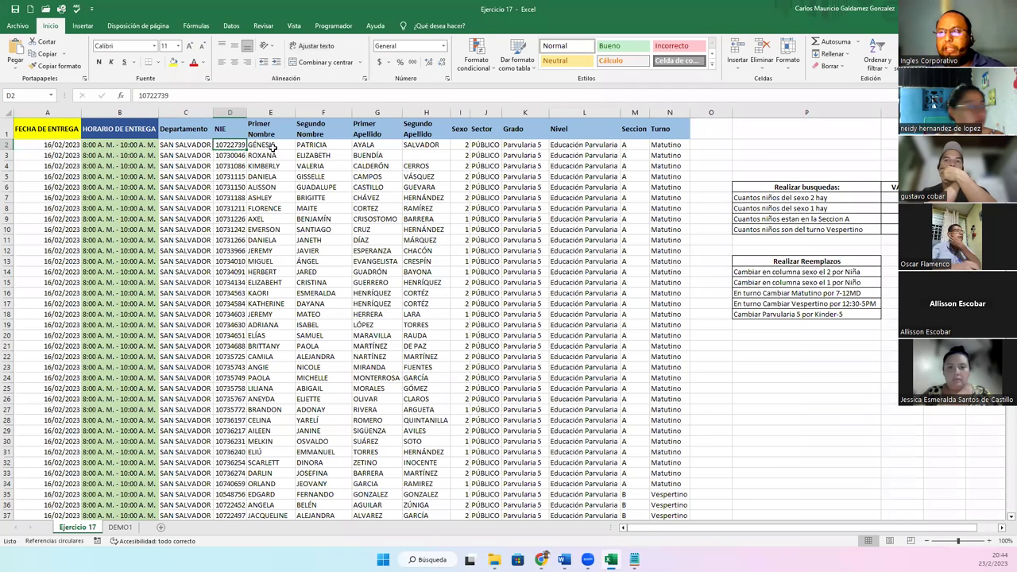
pyautogui.click(272, 147)
pyautogui.click(332, 147)
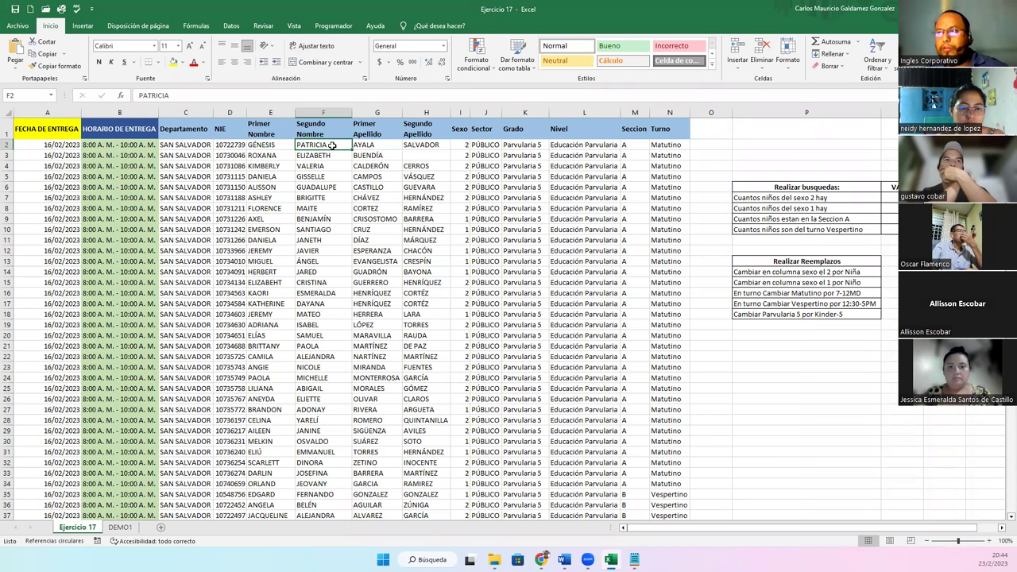
pyautogui.click(372, 147)
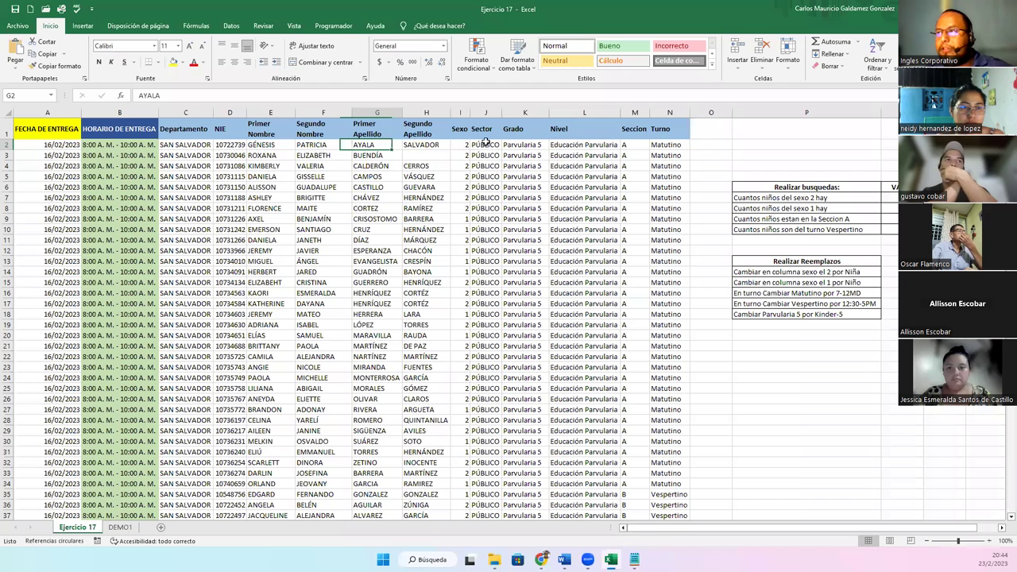
pyautogui.click(468, 145)
pyautogui.click(478, 147)
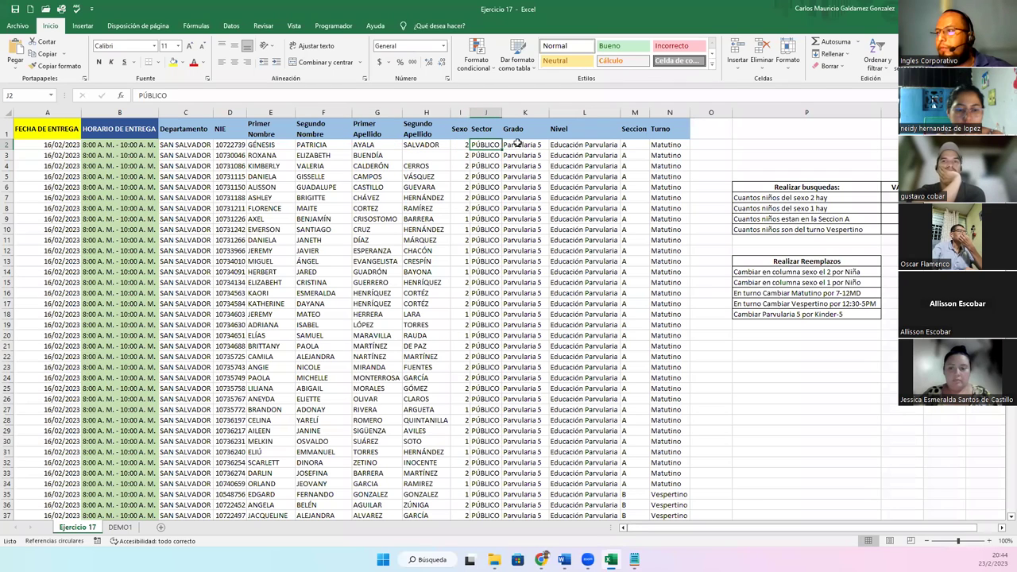
pyautogui.click(518, 144)
pyautogui.click(574, 145)
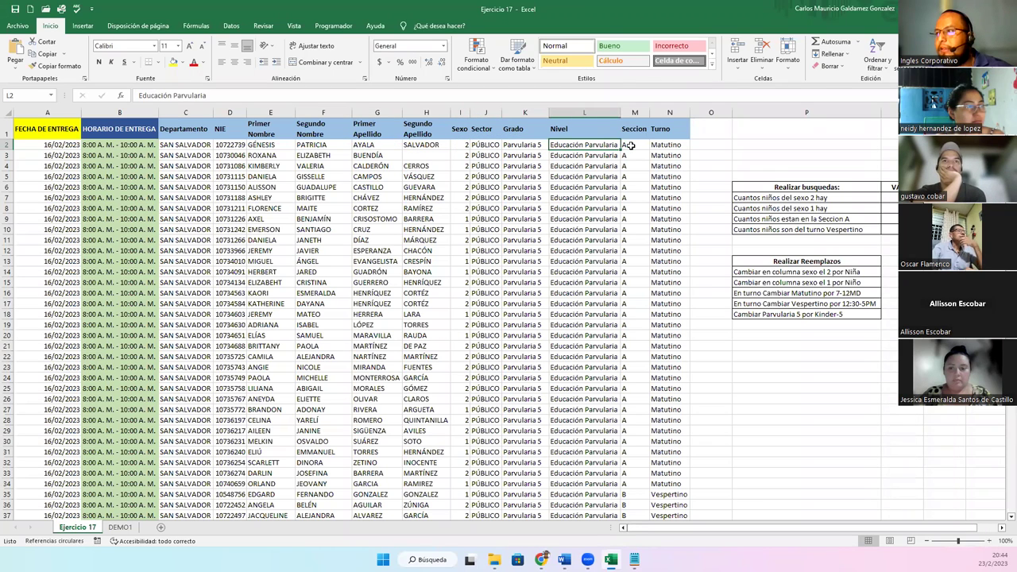
pyautogui.click(629, 145)
pyautogui.click(660, 147)
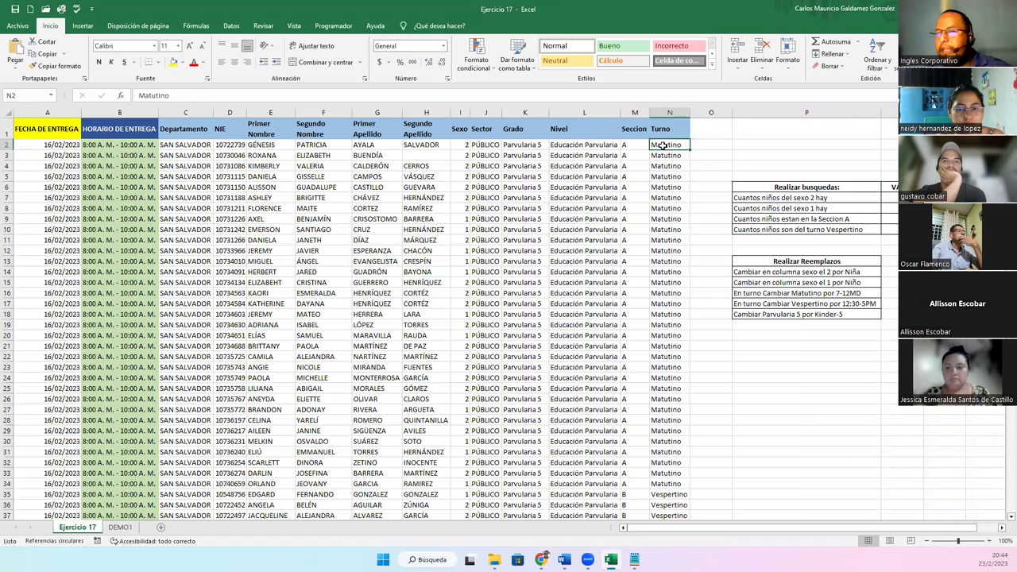
# Enlarge the sheet to 145% and examine the Realizar busquedas questions in P7:P10 with the VALOR cells Q7:Q10
pyautogui.click(1001, 529)
pyautogui.hscroll(2, 595, 355)
pyautogui.scroll(3, 778, 431)
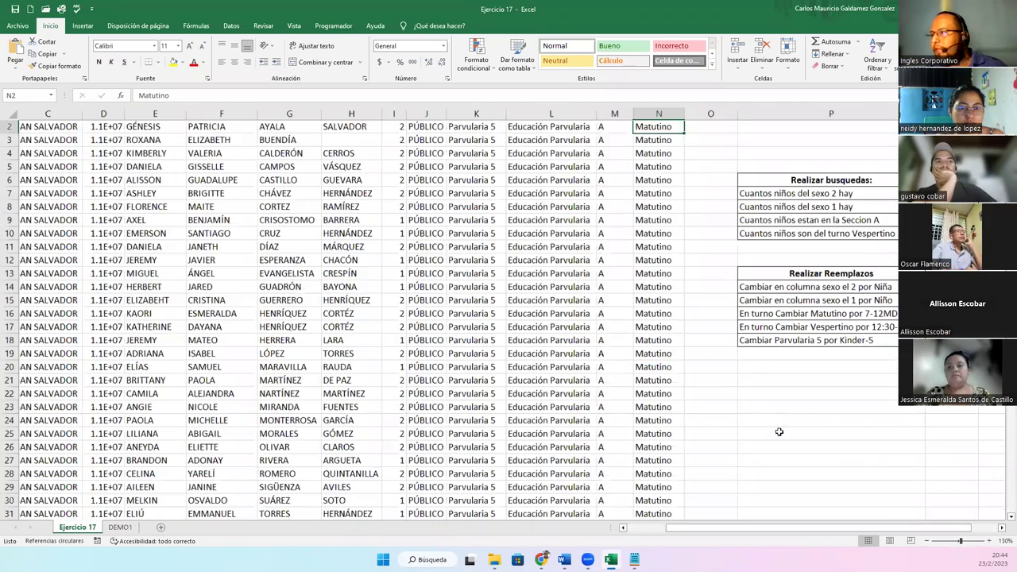
pyautogui.click(1001, 528)
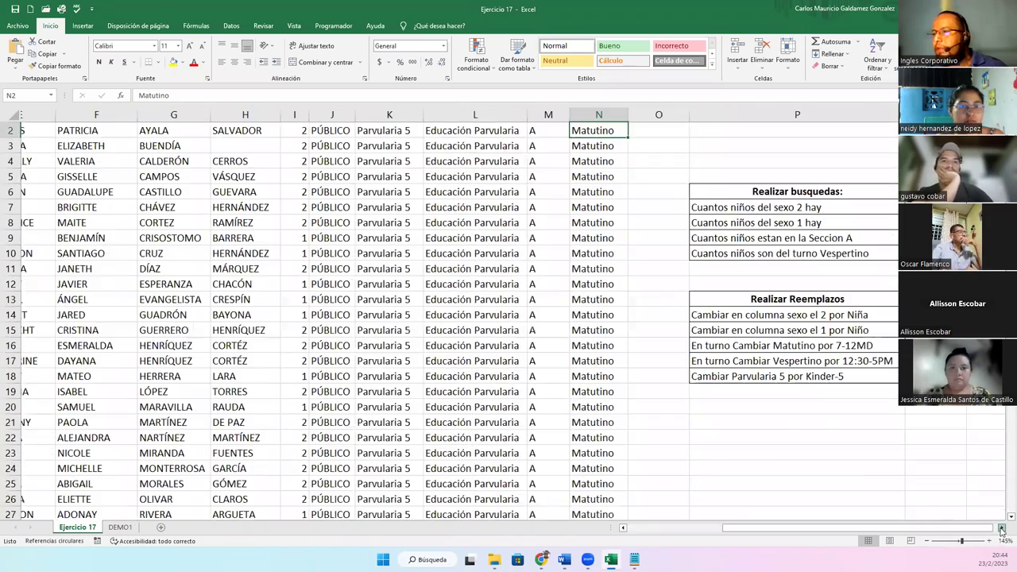
pyautogui.scroll(1, 456, 187)
pyautogui.click(471, 209)
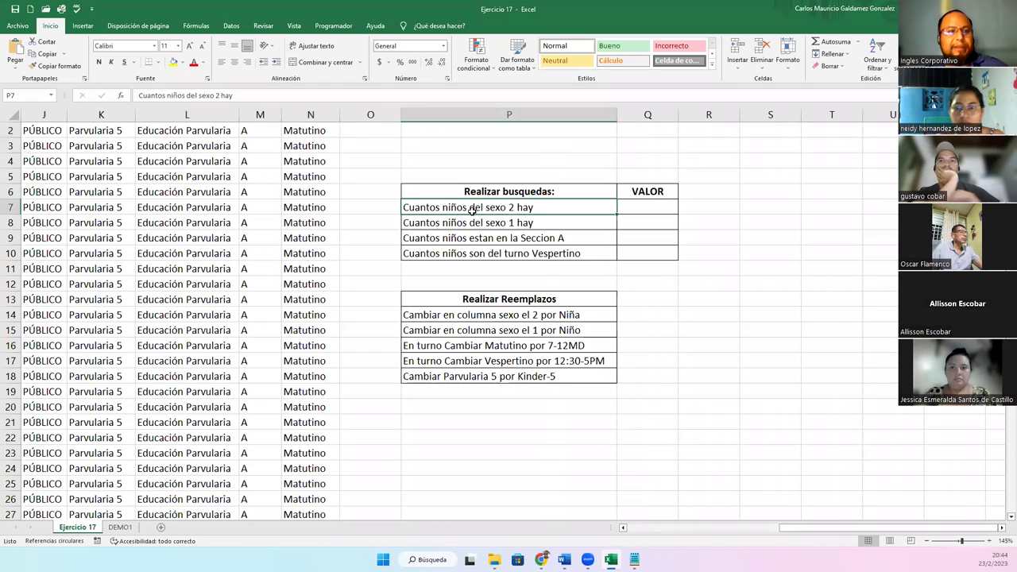
pyautogui.moveTo(469, 208)
pyautogui.mouseDown()
pyautogui.moveTo(465, 254)
pyautogui.moveTo(461, 247)
pyautogui.mouseUp()
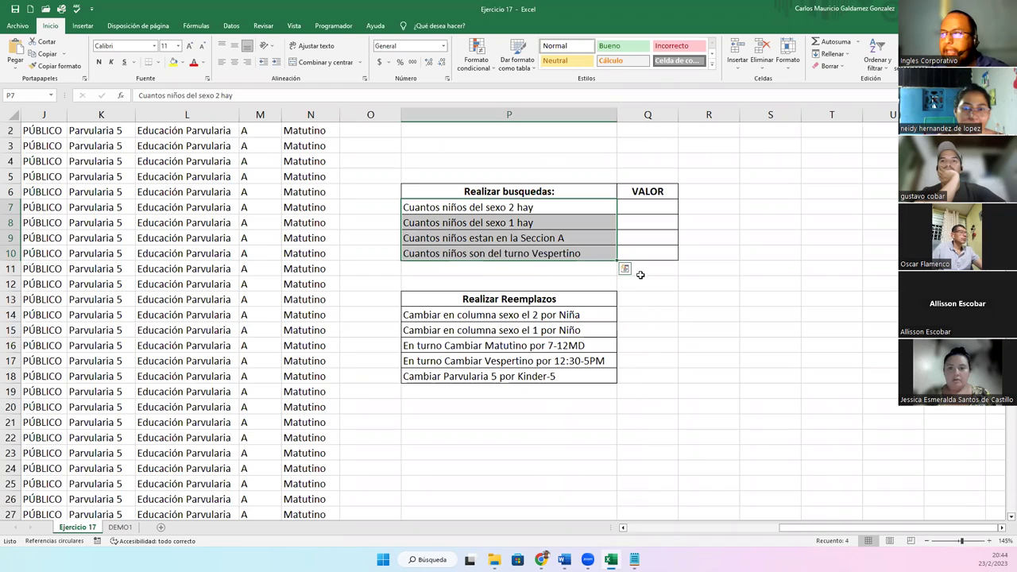
pyautogui.moveTo(639, 208); pyautogui.dragTo(638, 254)
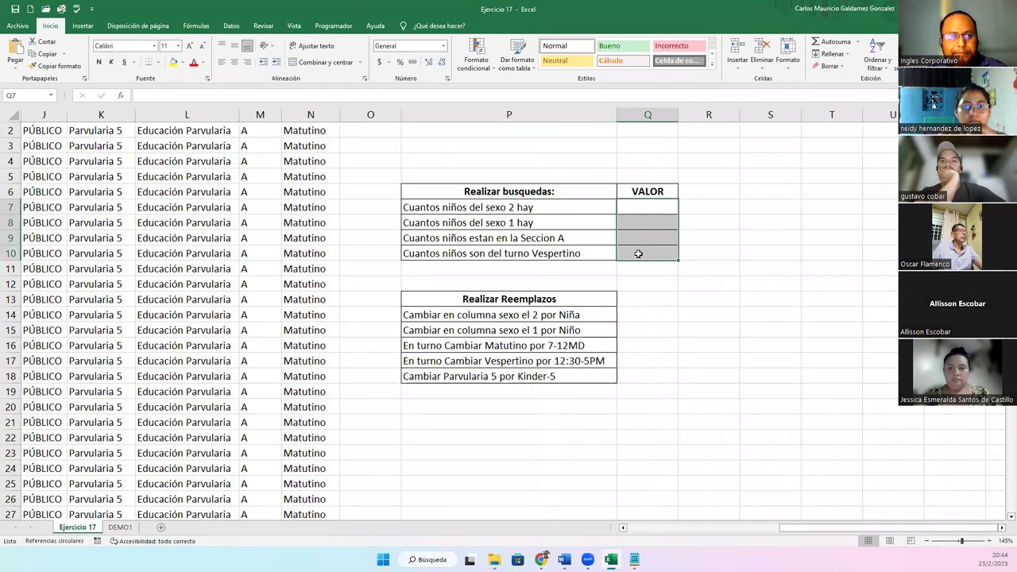
# Go through the sexo 2, sexo 1, Seccion A and turno Vespertino questions, matching each to its VALOR cell
pyautogui.click(624, 208)
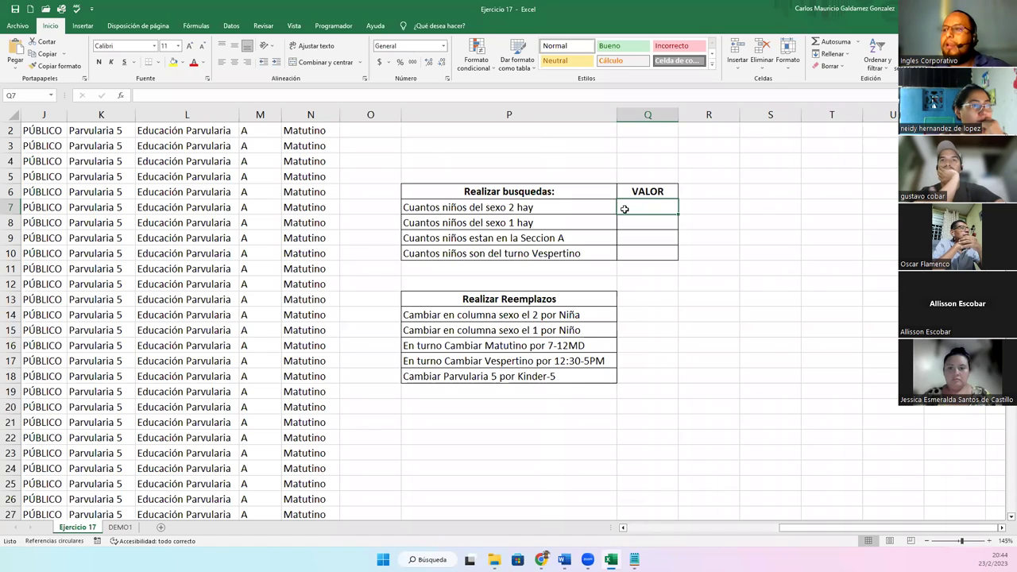
pyautogui.click(438, 222)
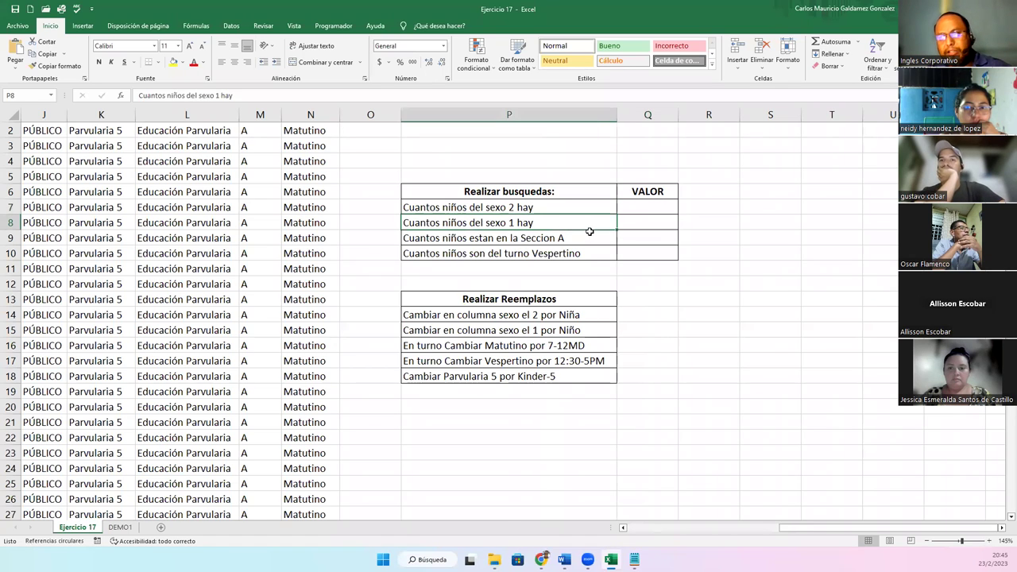
pyautogui.click(658, 225)
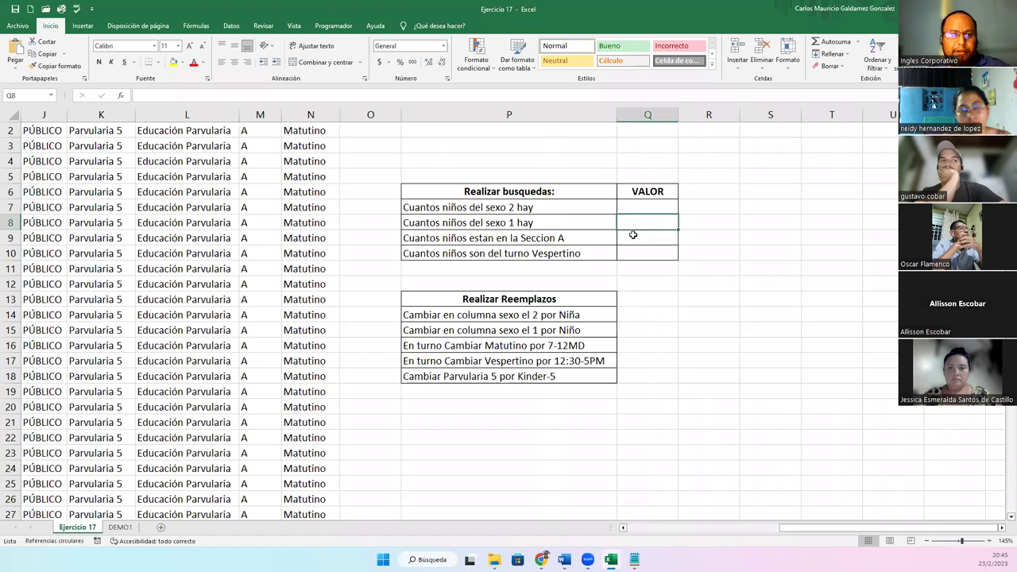
pyautogui.click(439, 244)
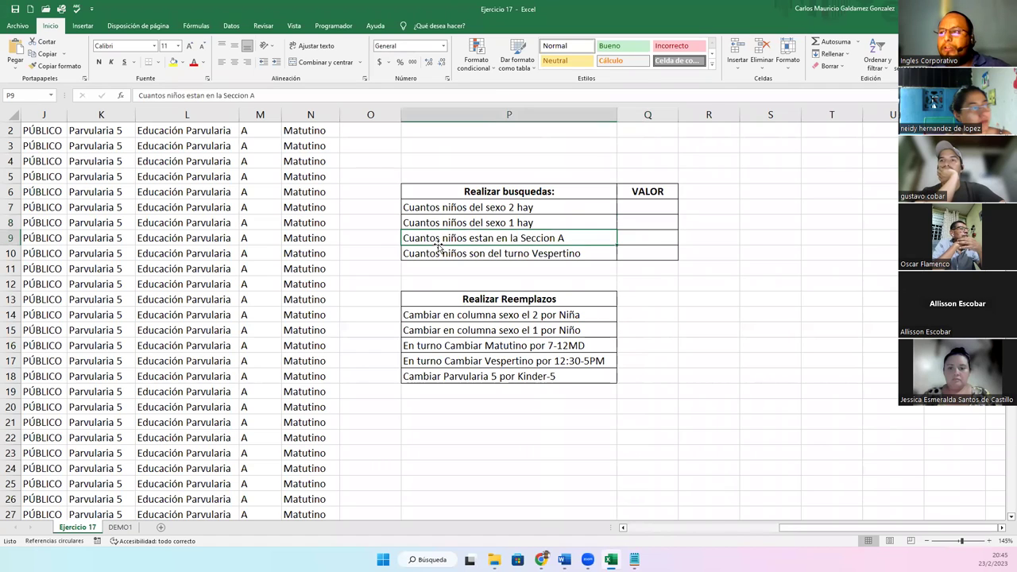
pyautogui.click(647, 240)
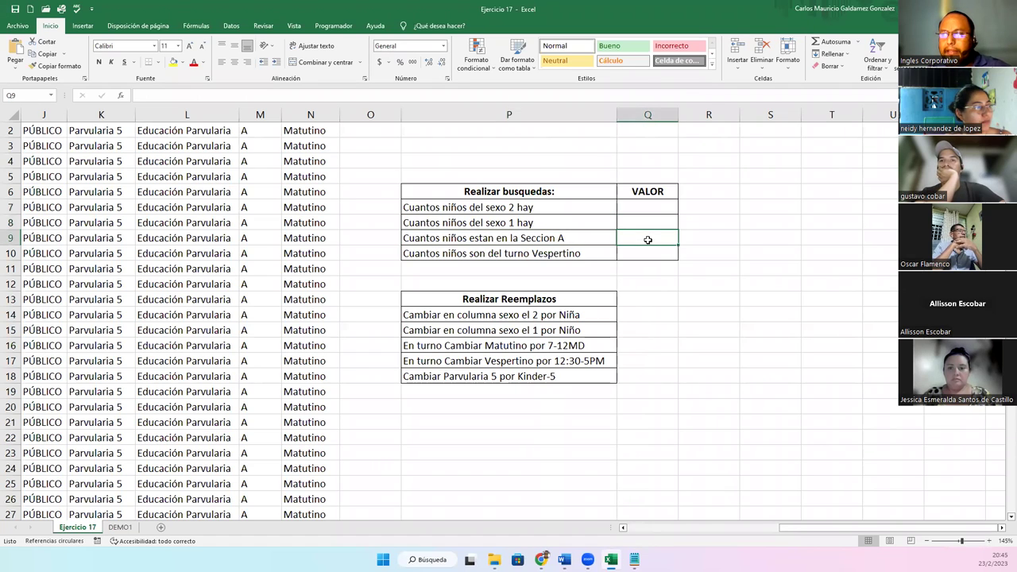
pyautogui.click(438, 251)
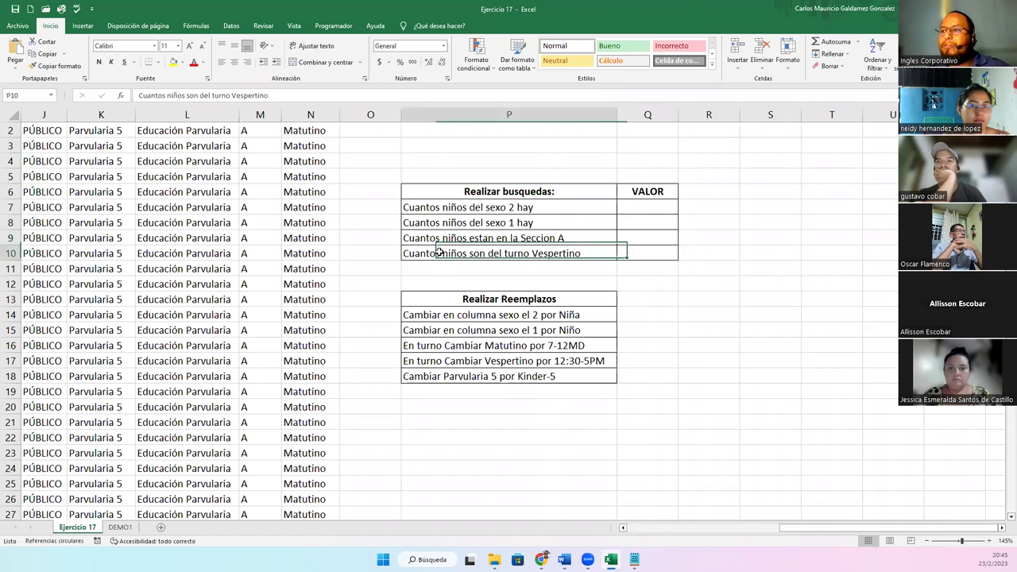
pyautogui.click(646, 253)
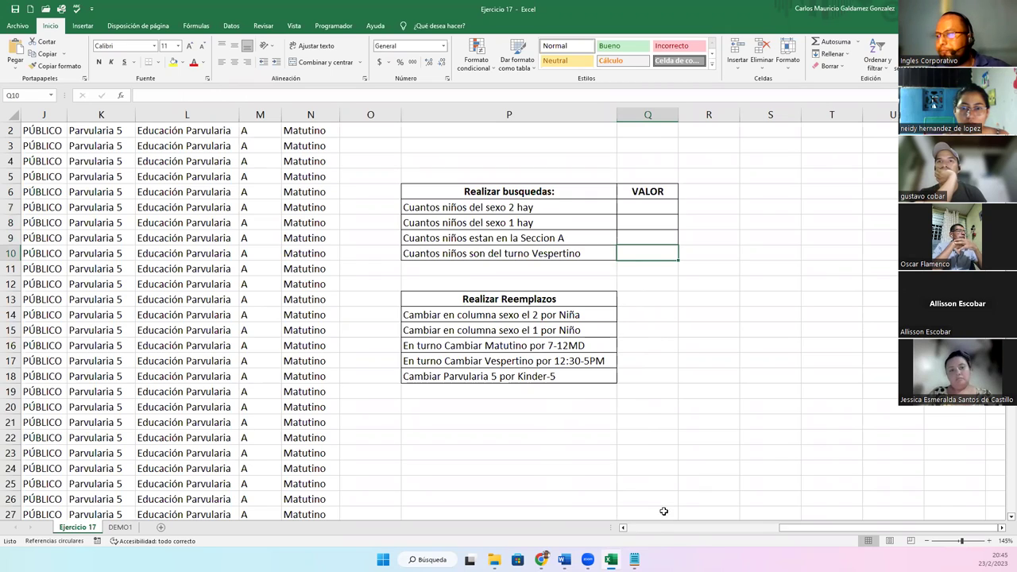
# Examine the replacement tasks for sexo 2 to Niña and sexo 1 to Niño against the codes in the Sexo column
pyautogui.hscroll(-2, 746, 528)
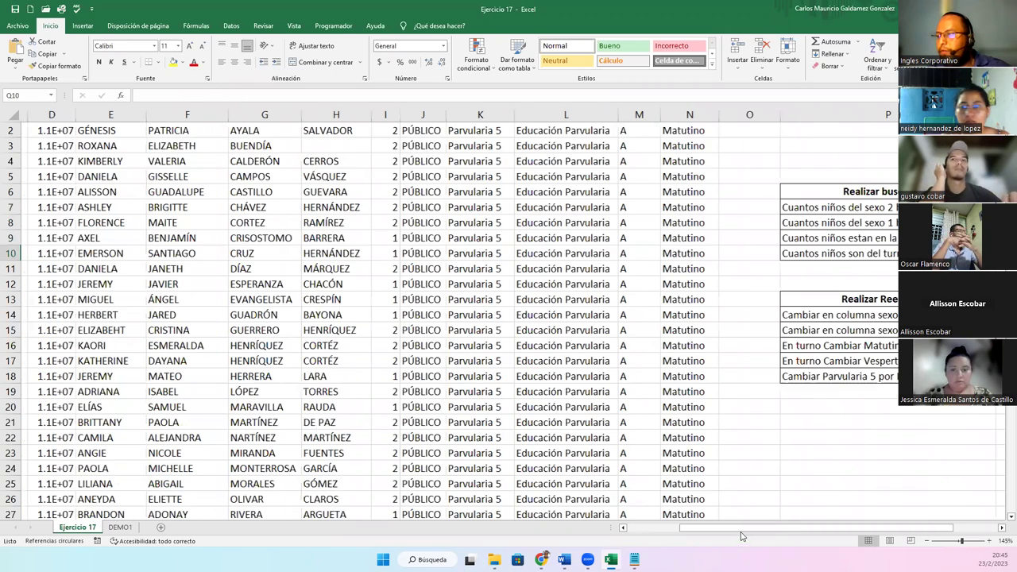
pyautogui.hscroll(-1, 753, 548)
pyautogui.hscroll(1, 832, 538)
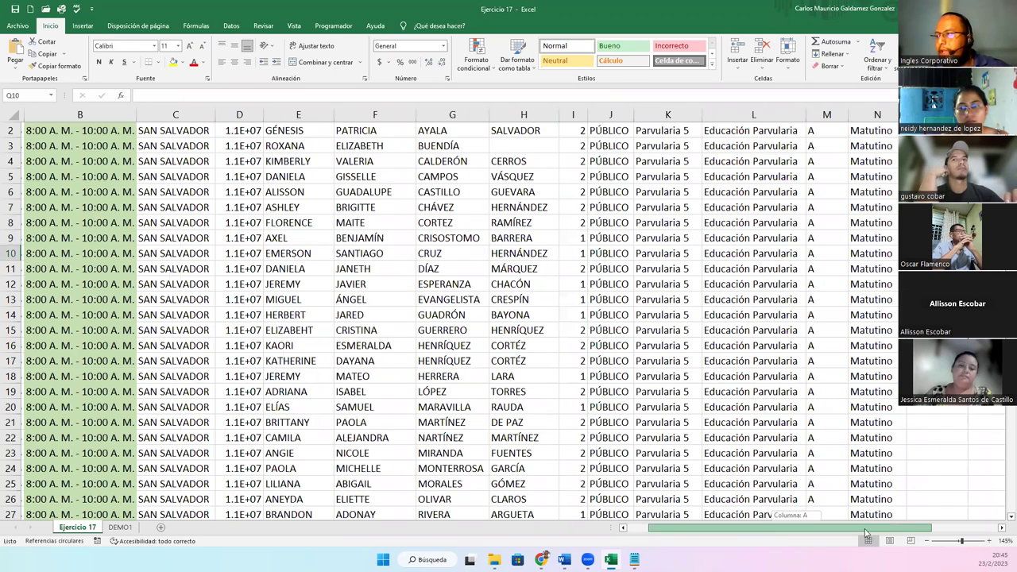
pyautogui.hscroll(2, 787, 314)
pyautogui.click(880, 317)
pyautogui.scroll(1, 428, 361)
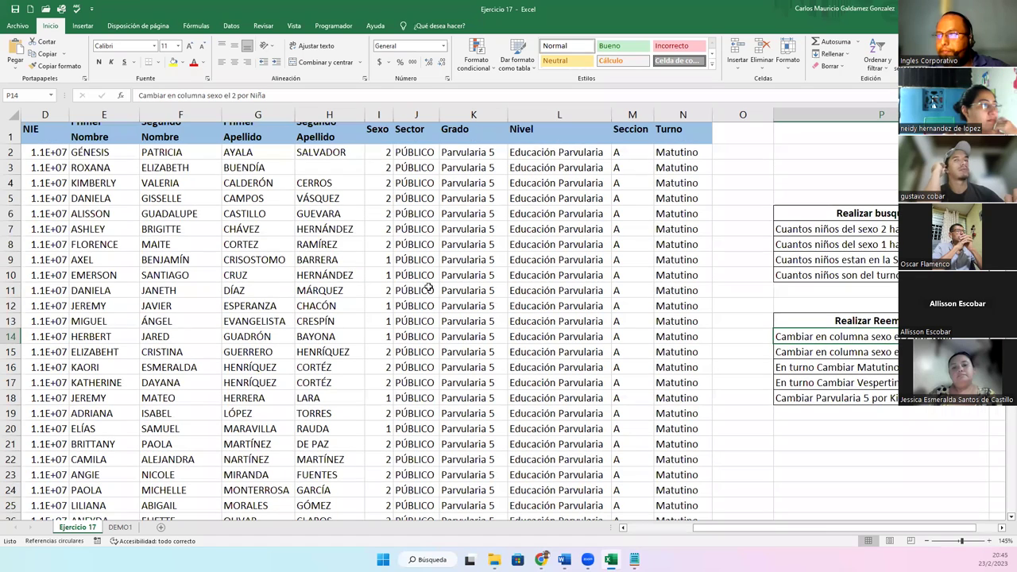
pyautogui.scroll(1, 503, 321)
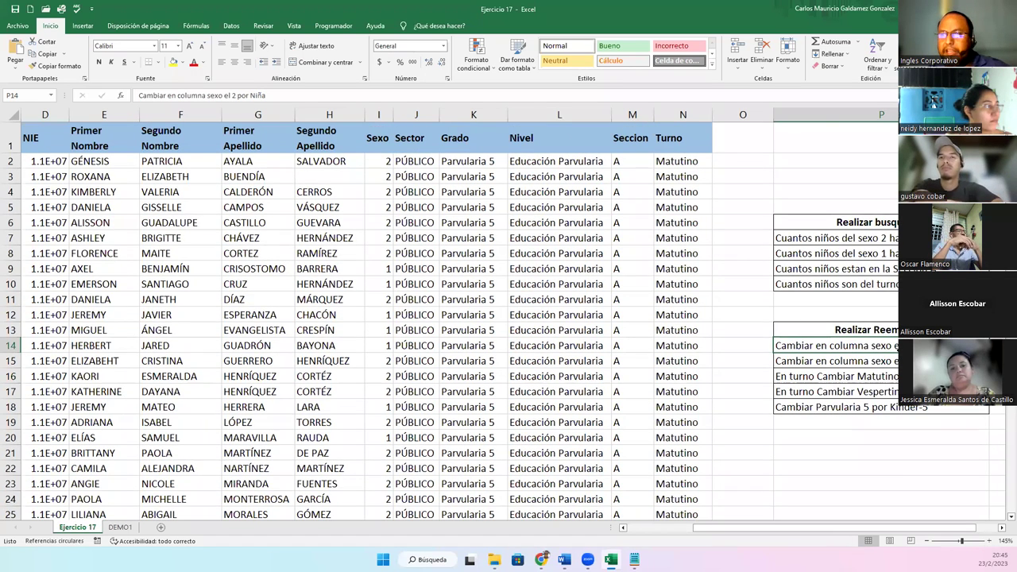
pyautogui.click(792, 363)
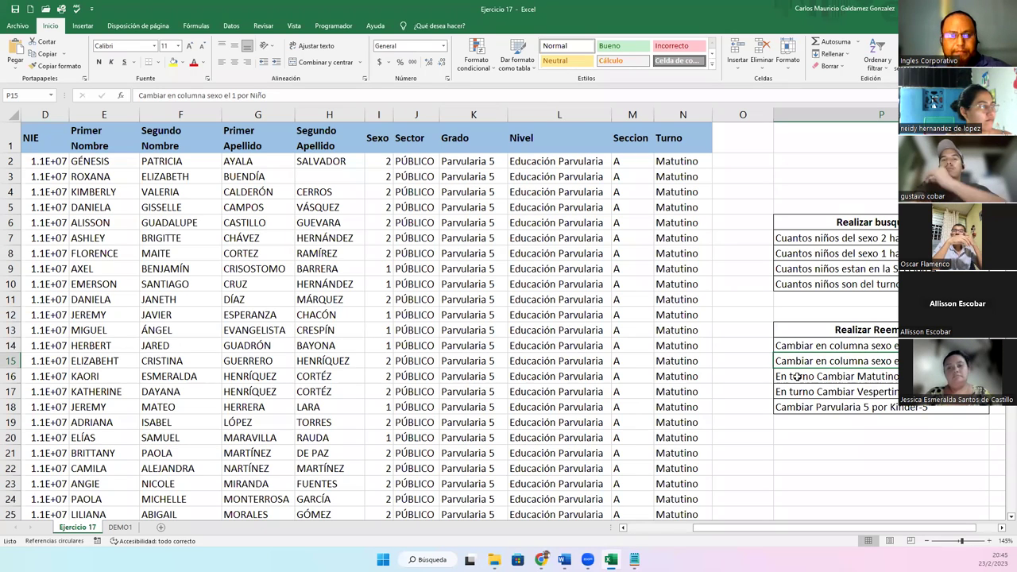
pyautogui.click(379, 116)
pyautogui.click(379, 162)
pyautogui.moveTo(379, 162); pyautogui.dragTo(374, 282)
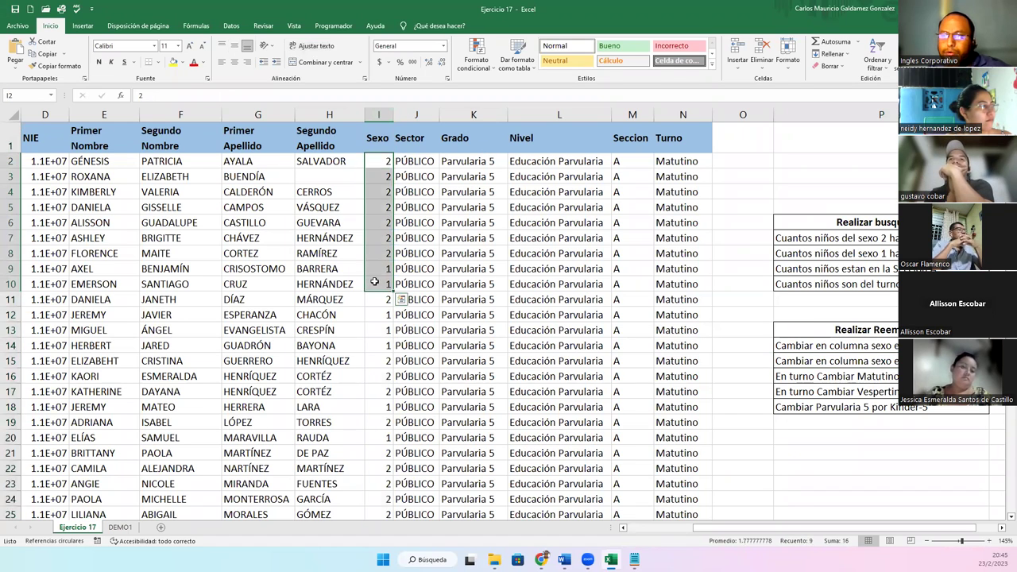
pyautogui.click(374, 282)
pyautogui.click(375, 161)
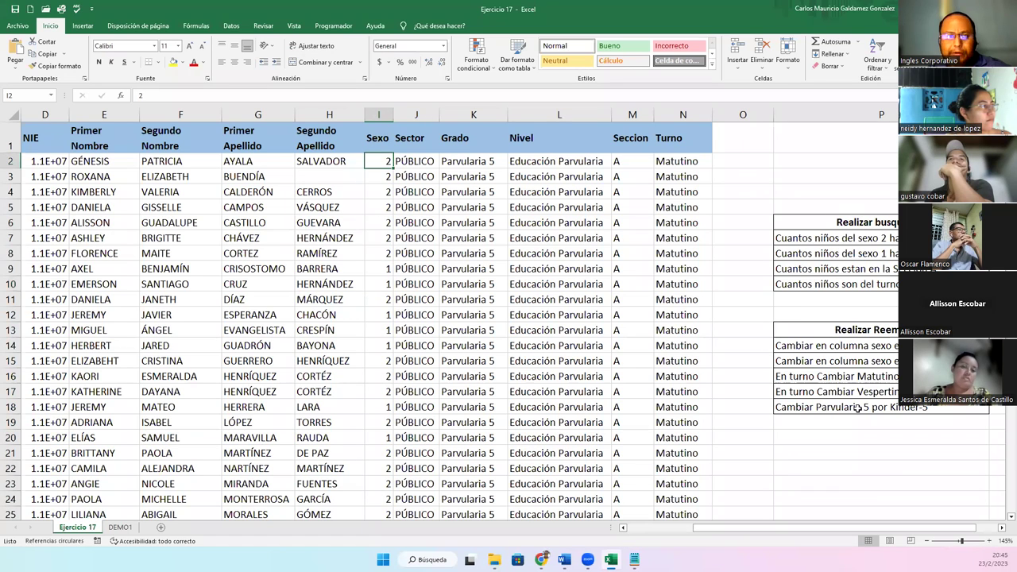
# Review the remaining replacement tasks, checking the Turno column for Matutino to 7-12MD and the Parvularia 5 to Kinder-5 task
pyautogui.click(835, 361)
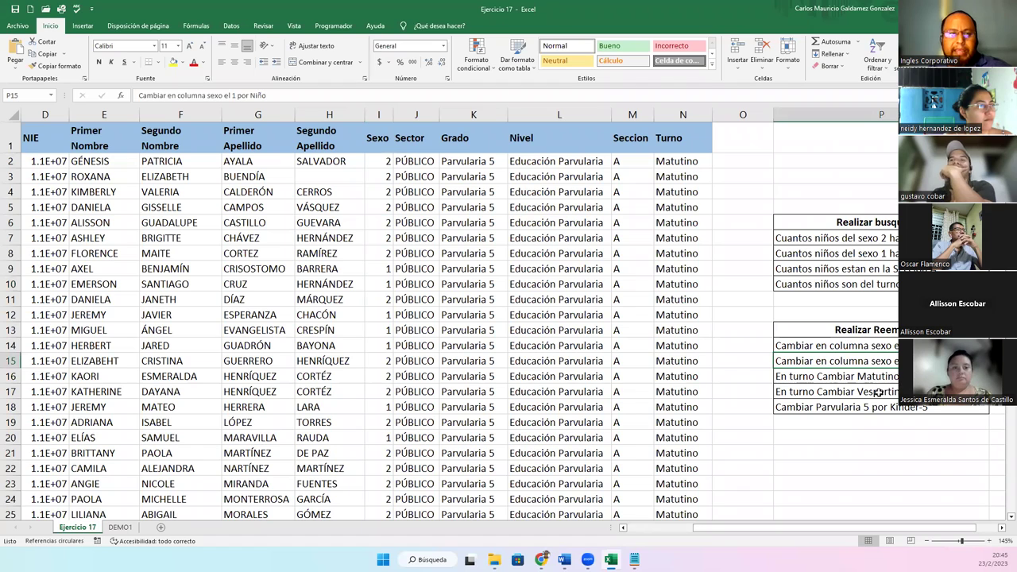
pyautogui.click(791, 377)
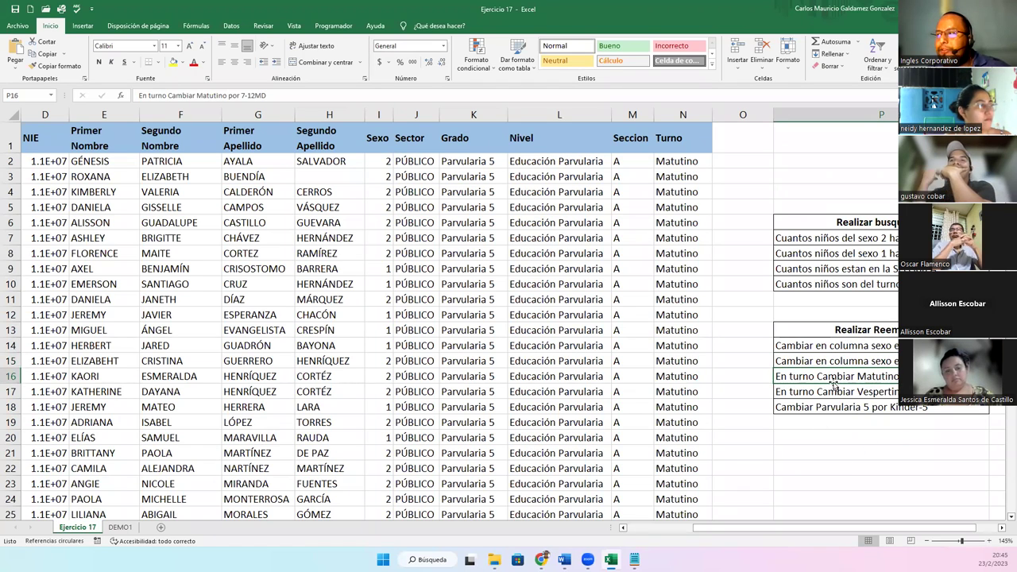
pyautogui.click(659, 118)
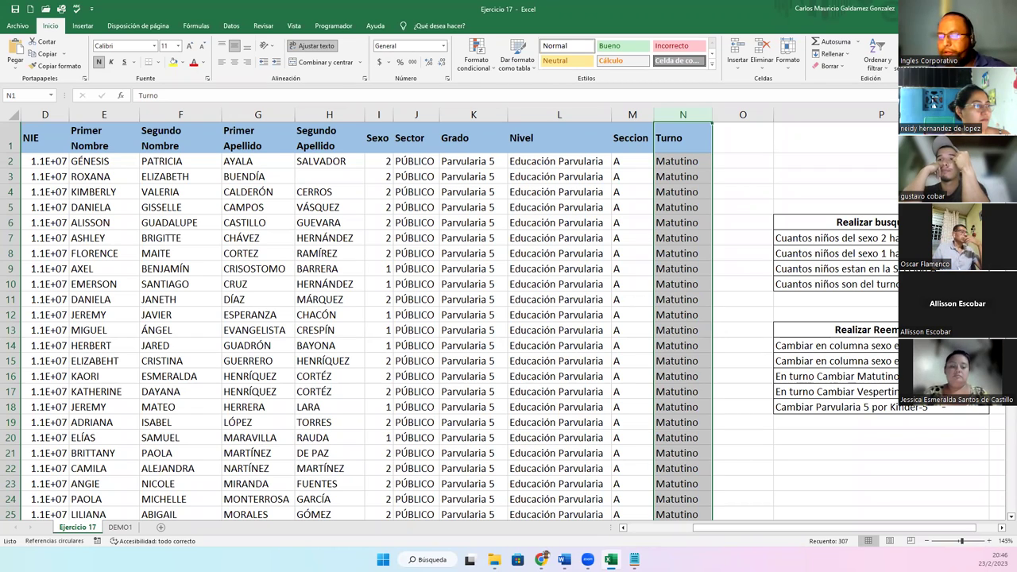
pyautogui.click(791, 411)
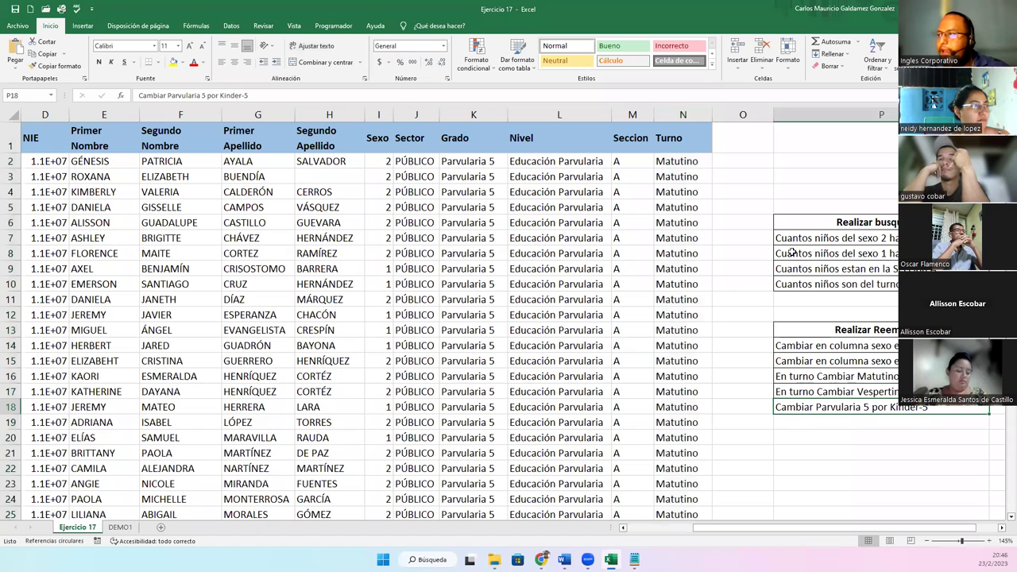
# Recap the Realizar Reemplazos and Realizar busquedas task lists in column P and reduce the sheet zoom to 106%
pyautogui.moveTo(807, 344); pyautogui.dragTo(808, 413)
pyautogui.moveTo(789, 236); pyautogui.dragTo(792, 283)
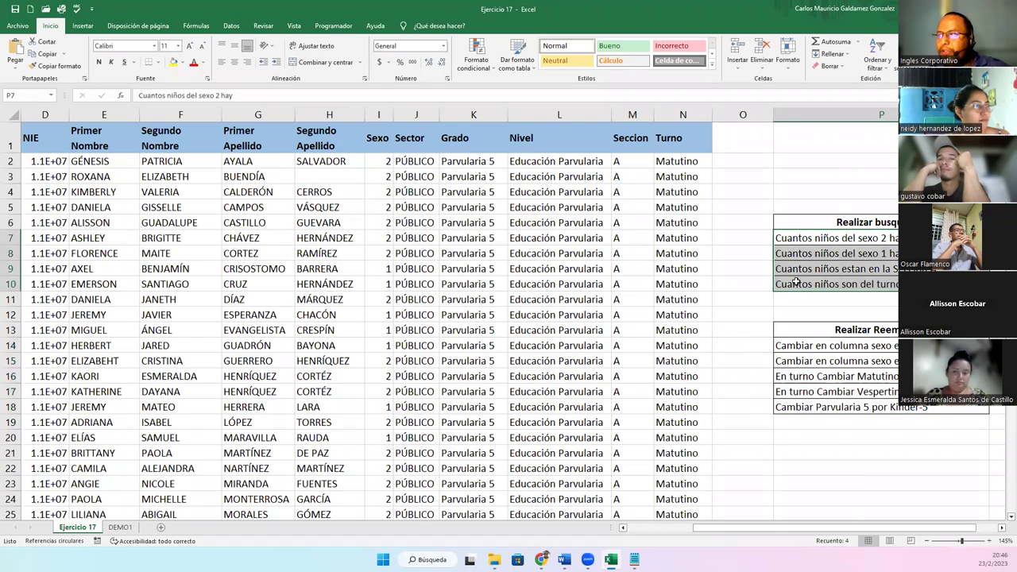
pyautogui.click(811, 359)
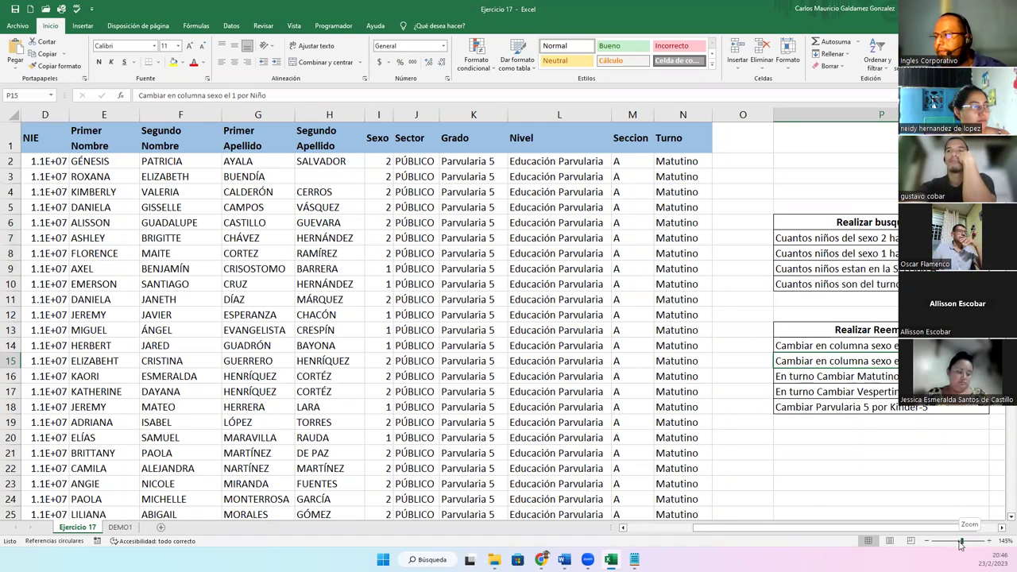
pyautogui.moveTo(961, 545); pyautogui.dragTo(957, 545)
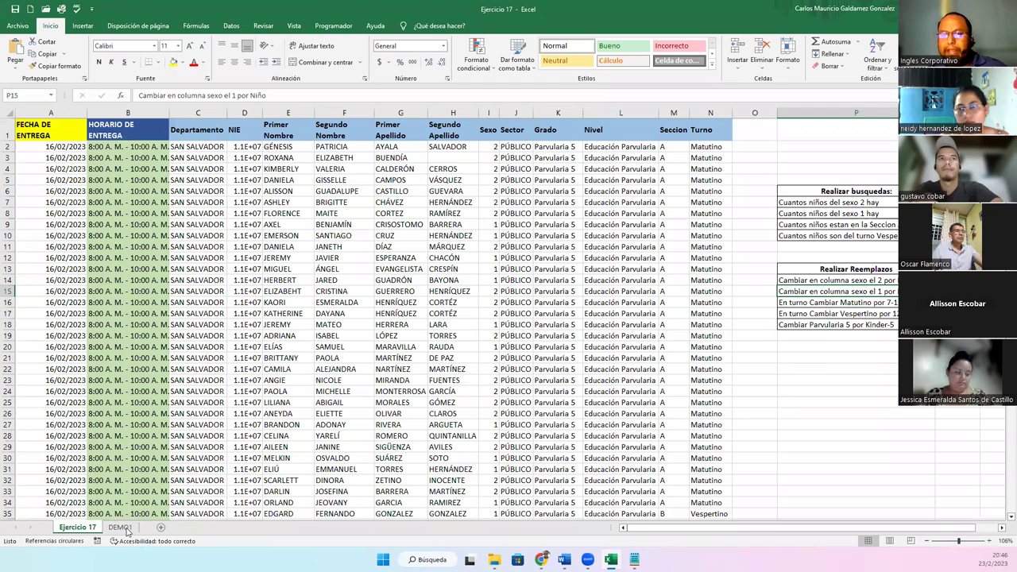
# Switch to the DEMO1 sheet and look over the livestock table's columns and records
pyautogui.click(120, 527)
pyautogui.click(91, 408)
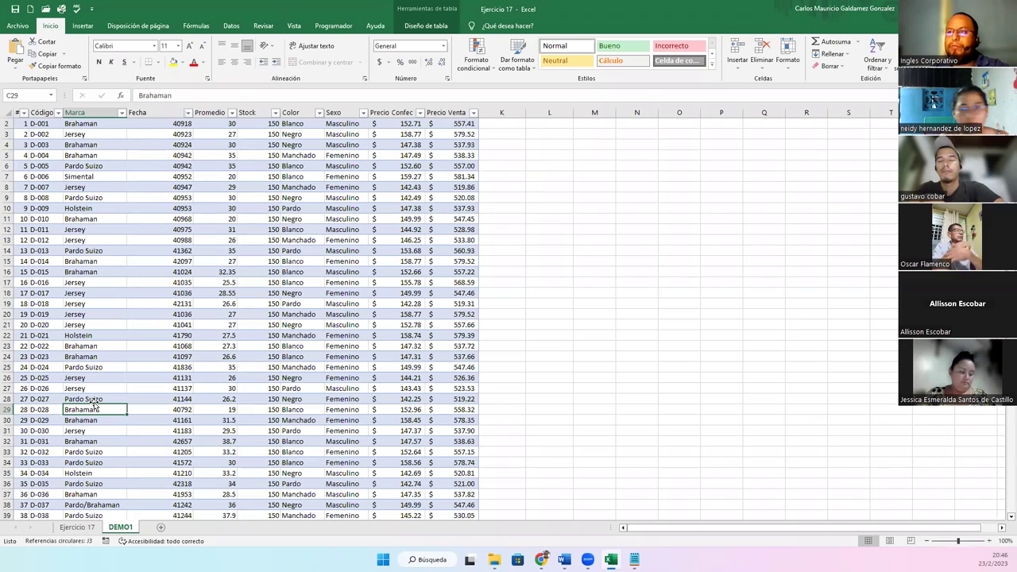
pyautogui.scroll(-1, 92, 400)
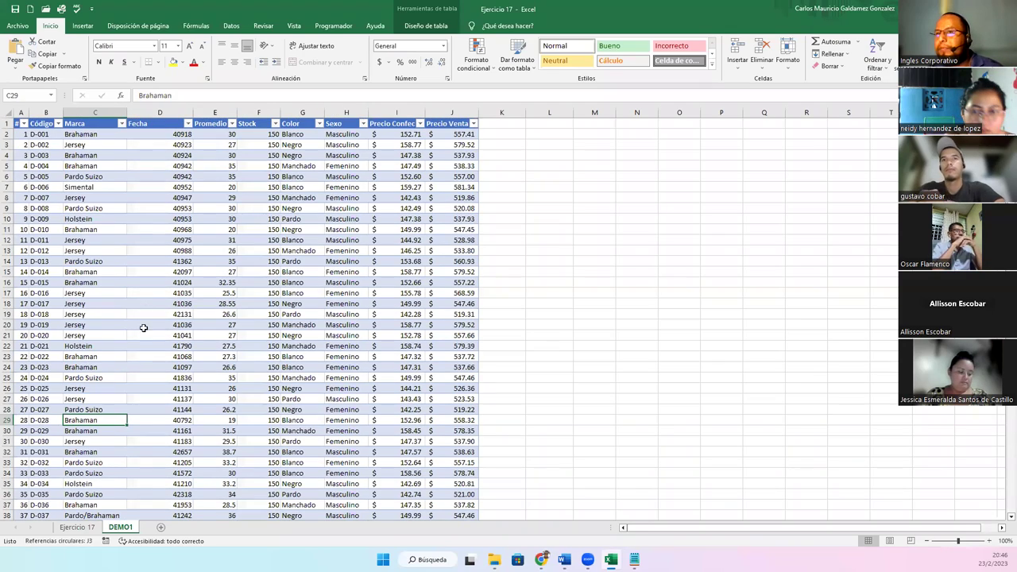
pyautogui.scroll(-2, 171, 333)
pyautogui.scroll(-3, 182, 355)
pyautogui.scroll(-2, 195, 362)
pyautogui.scroll(3, 207, 367)
pyautogui.scroll(5, 207, 367)
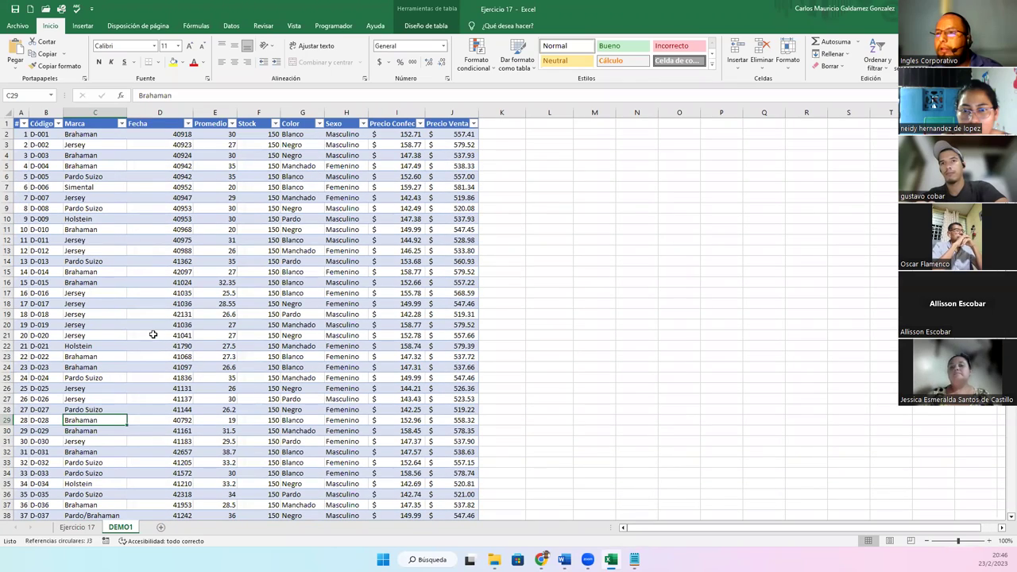
# Narrow the Fecha column of the livestock table to roughly the width of its values
pyautogui.click(153, 334)
pyautogui.moveTo(193, 112); pyautogui.dragTo(159, 112)
pyautogui.click(188, 229)
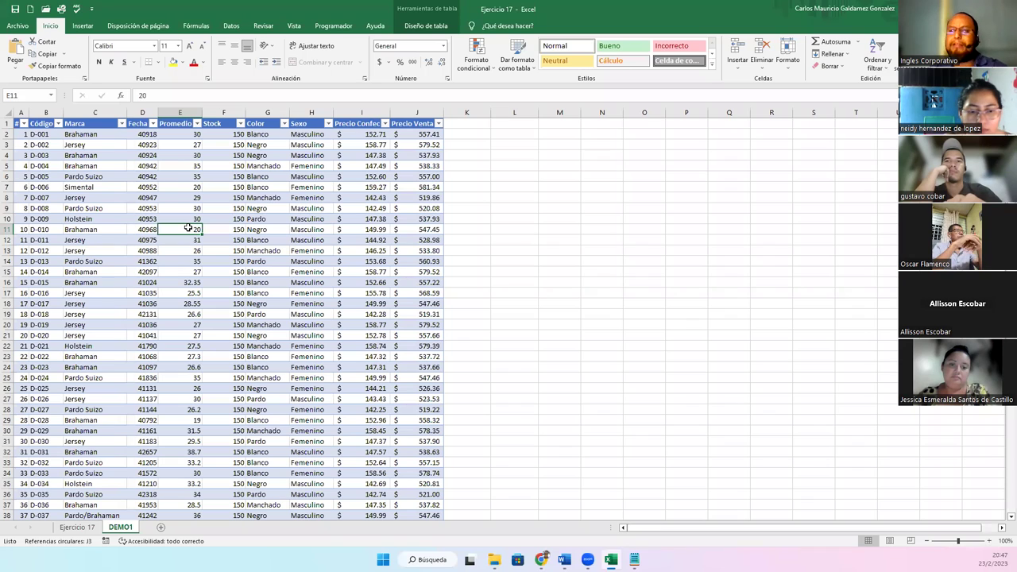
pyautogui.click(197, 304)
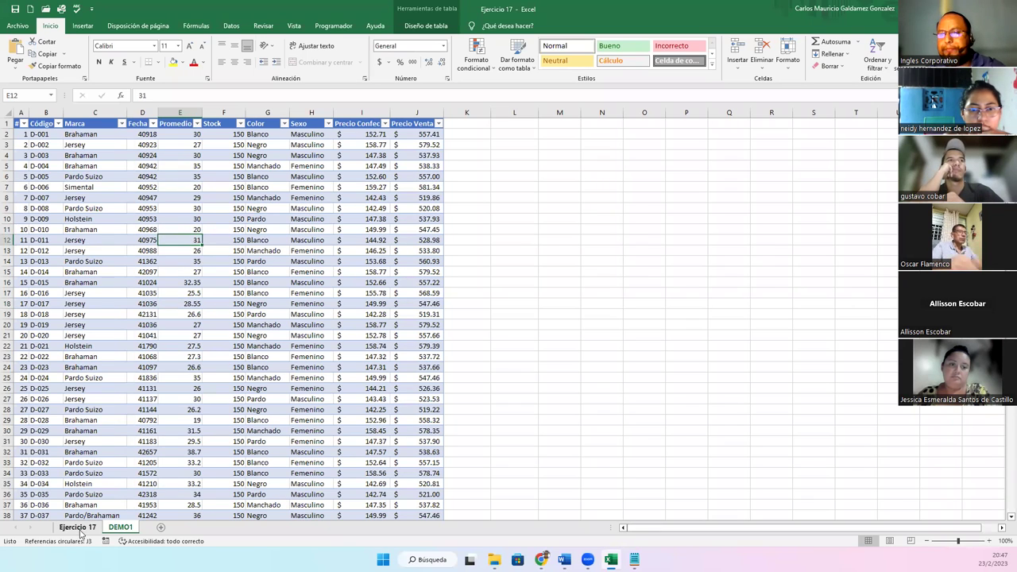
# Return to the Ejercicio 17 sheet and review the search questions and replacement tasks in column P
pyautogui.click(77, 528)
pyautogui.click(308, 315)
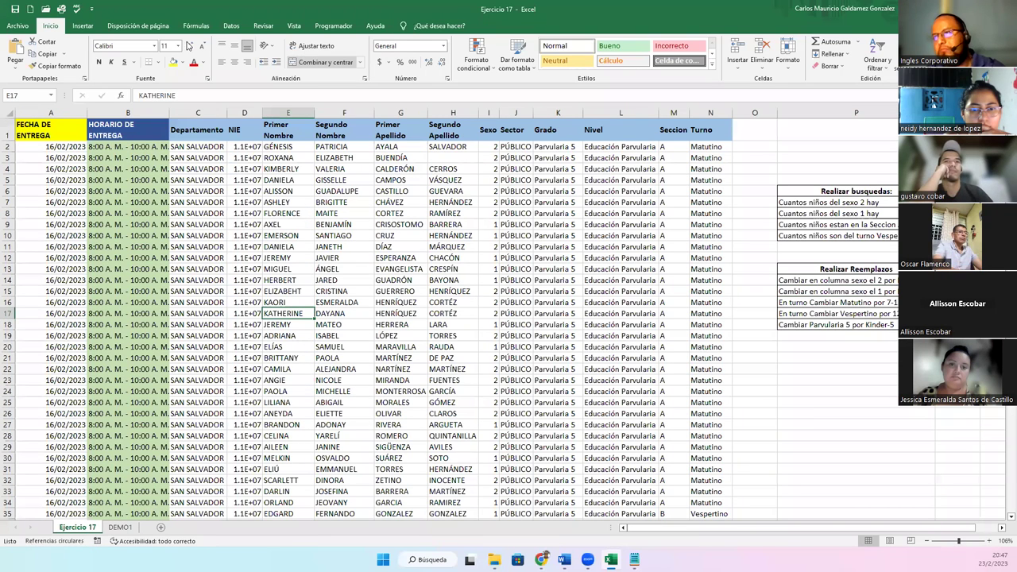
pyautogui.click(348, 257)
pyautogui.moveTo(826, 191); pyautogui.dragTo(838, 324)
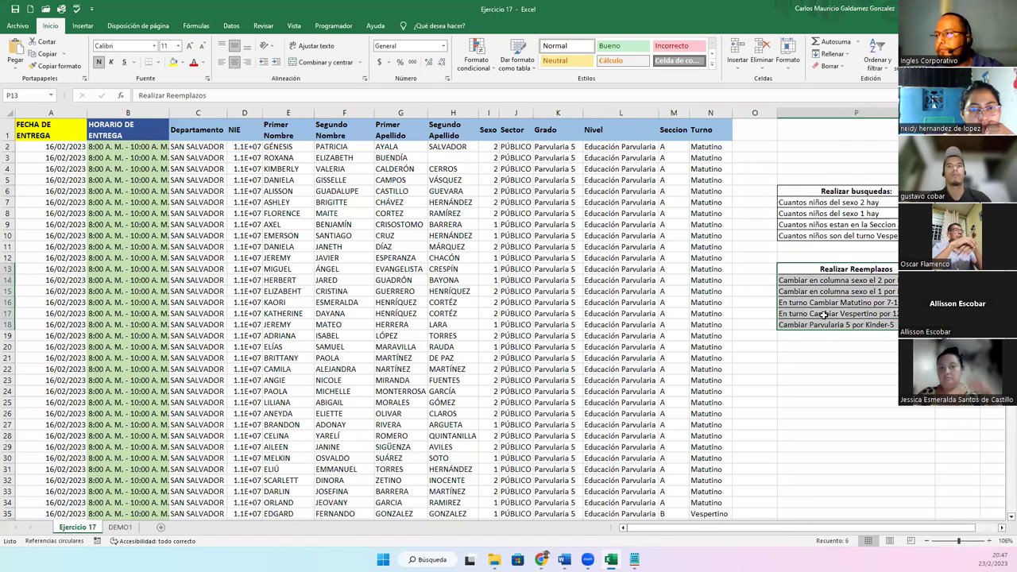
pyautogui.click(603, 302)
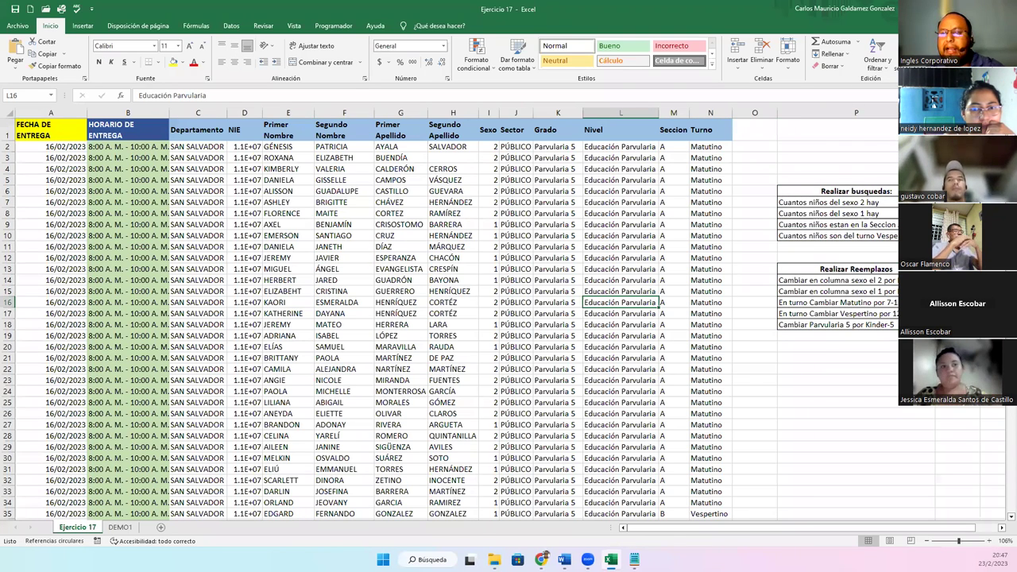
# On the DEMO1 sheet, try green, light blue and orange-header dark table styles and settle on the grey banded one with black header
pyautogui.click(118, 528)
pyautogui.click(222, 304)
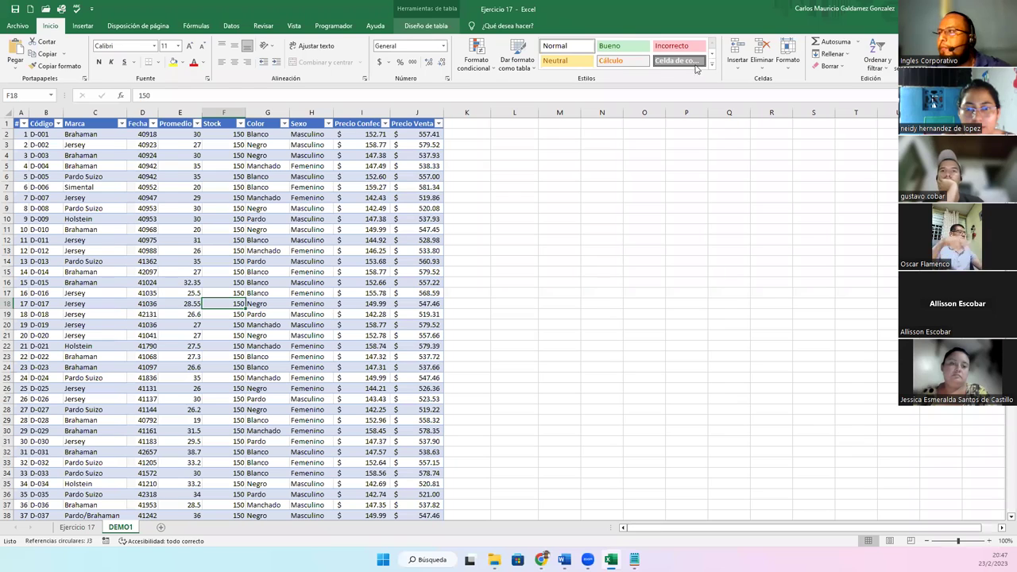
pyautogui.scroll(-9, 696, 69)
pyautogui.click(882, 63)
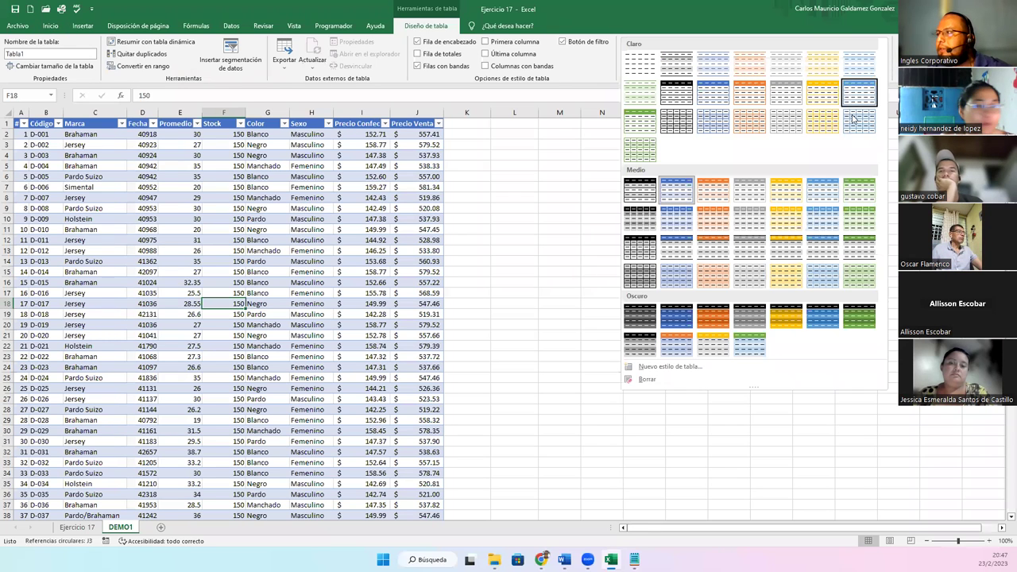
pyautogui.click(859, 317)
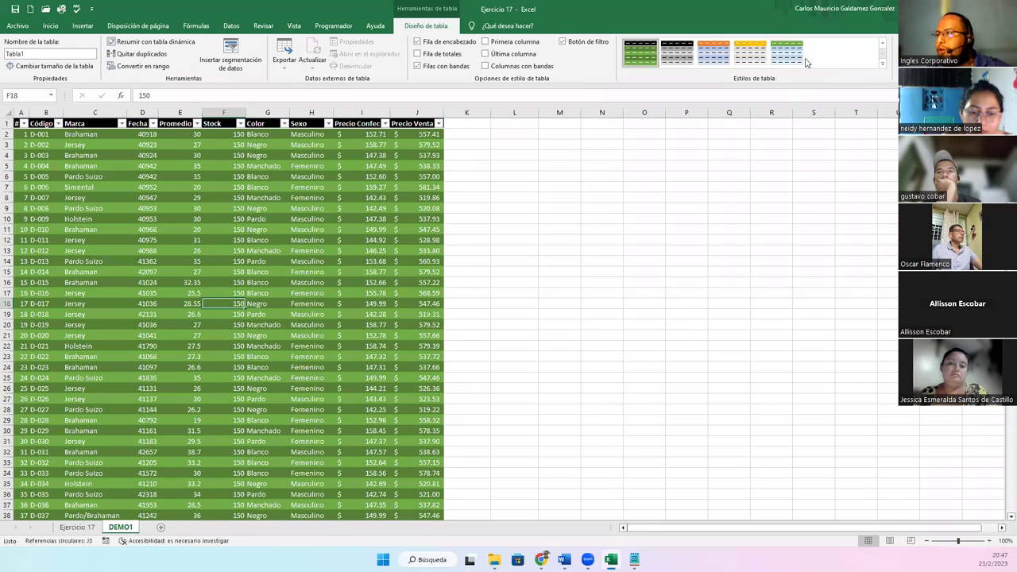
pyautogui.click(882, 64)
pyautogui.click(734, 343)
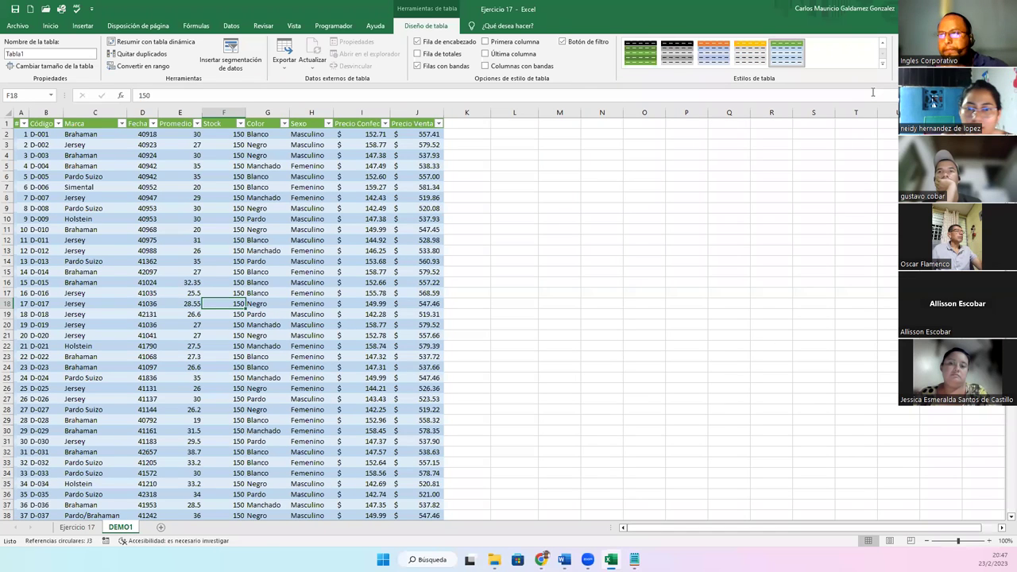
pyautogui.click(882, 63)
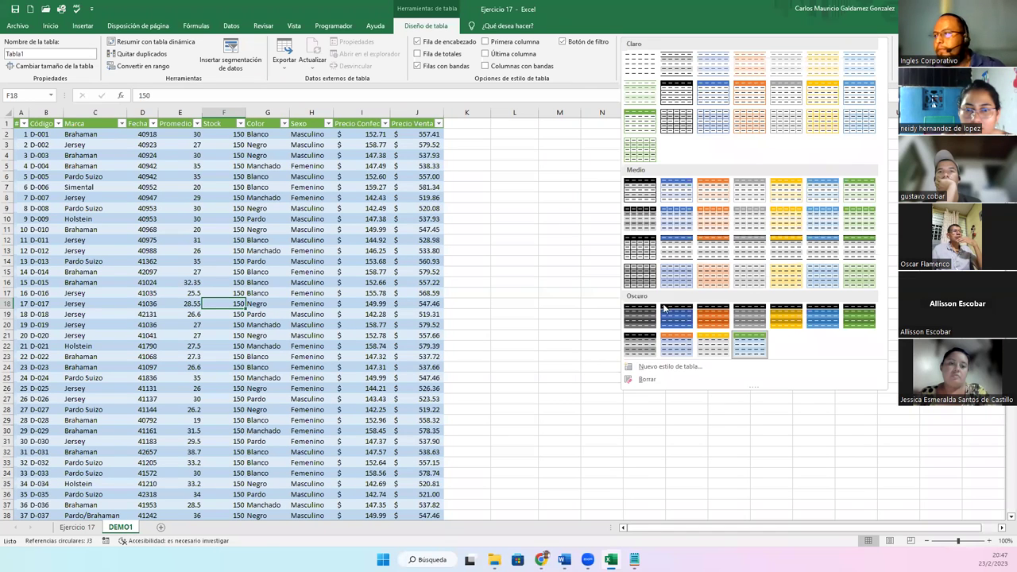
pyautogui.click(669, 343)
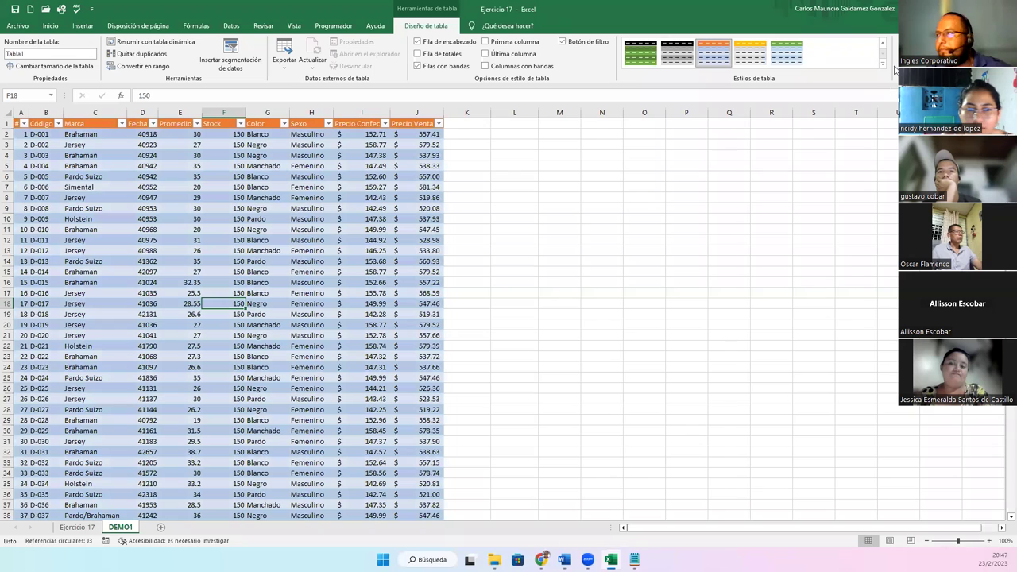
pyautogui.click(676, 52)
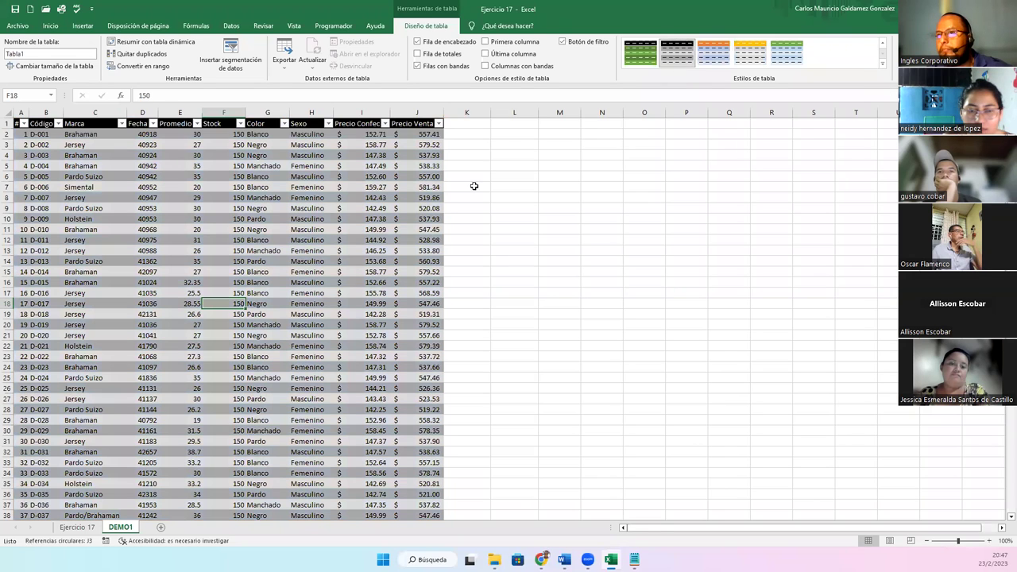
# Examine the restyled livestock table from its first record down to the last one, D-097, checking the Marca entries
pyautogui.click(312, 321)
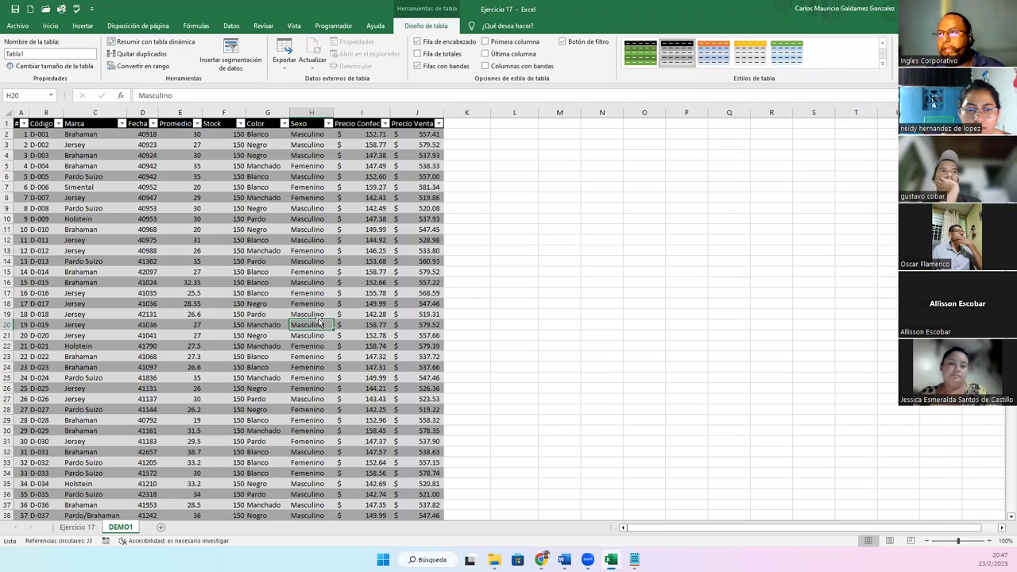
pyautogui.scroll(-11, 291, 321)
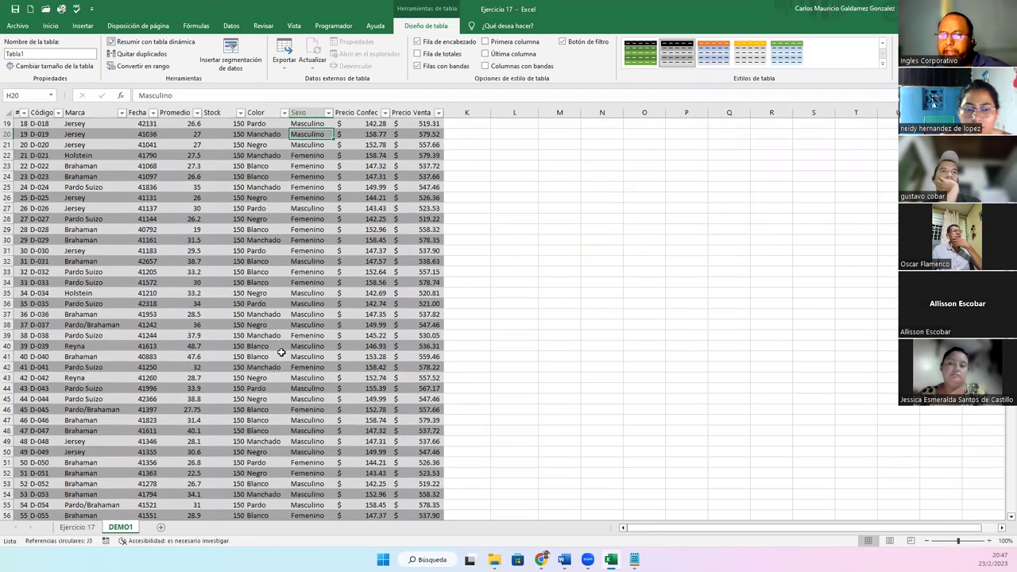
pyautogui.scroll(-3, 292, 349)
pyautogui.click(87, 348)
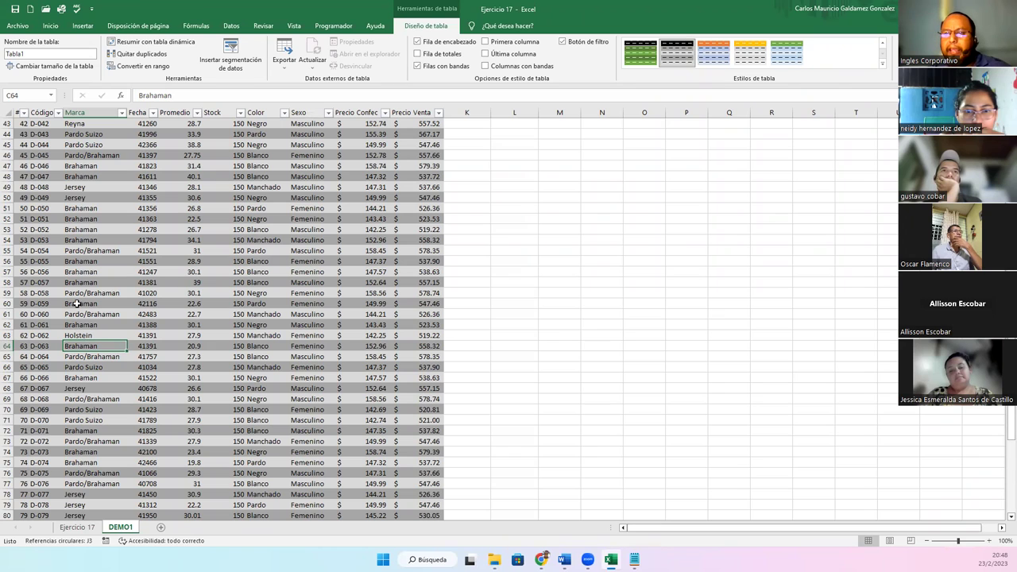
pyautogui.doubleClick(72, 199)
pyautogui.scroll(-10, 131, 349)
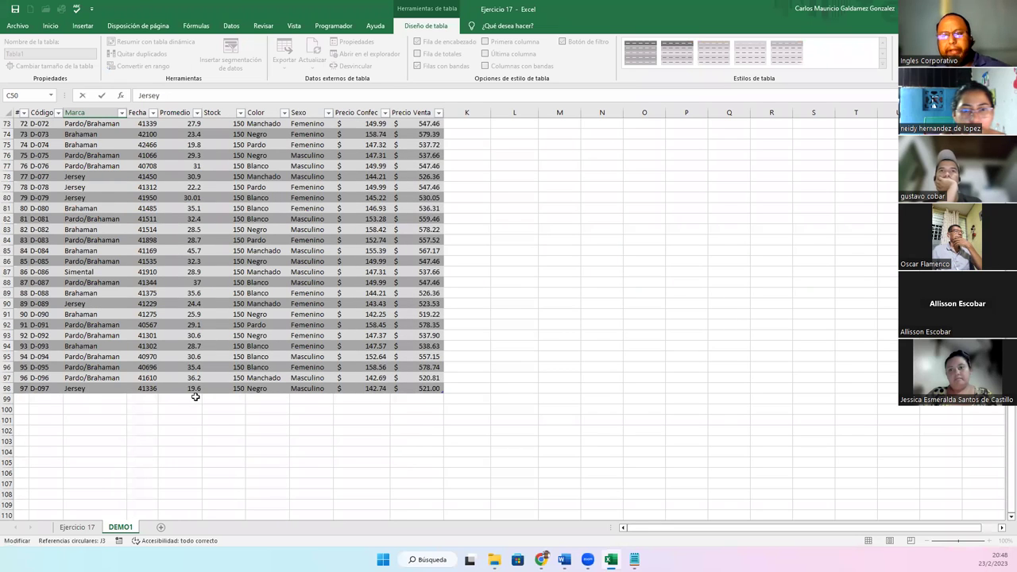
pyautogui.scroll(10, 190, 390)
pyautogui.scroll(14, 182, 377)
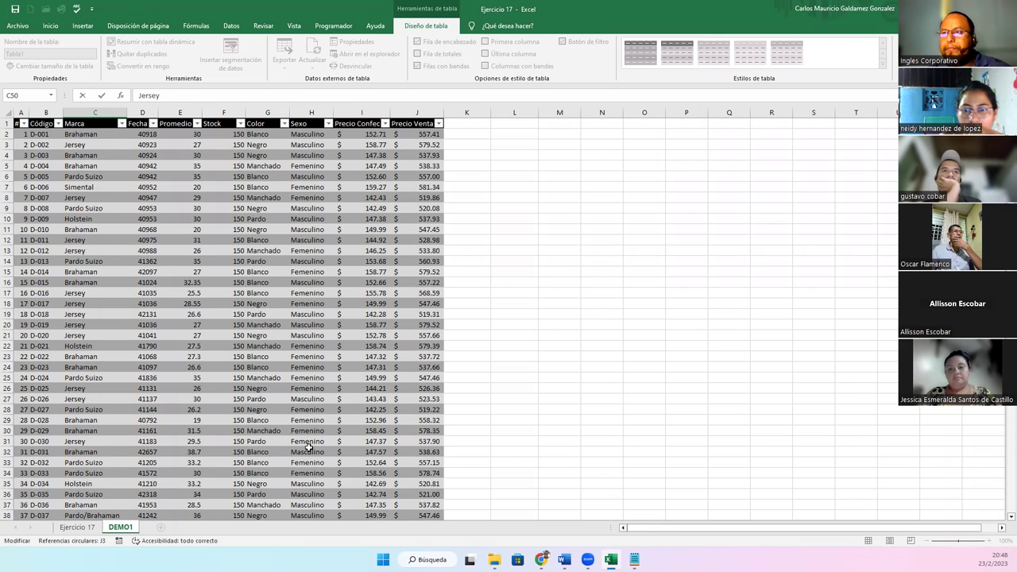
# Format all the serial numbers in the Fecha column as Fecha corta
pyautogui.click(179, 112)
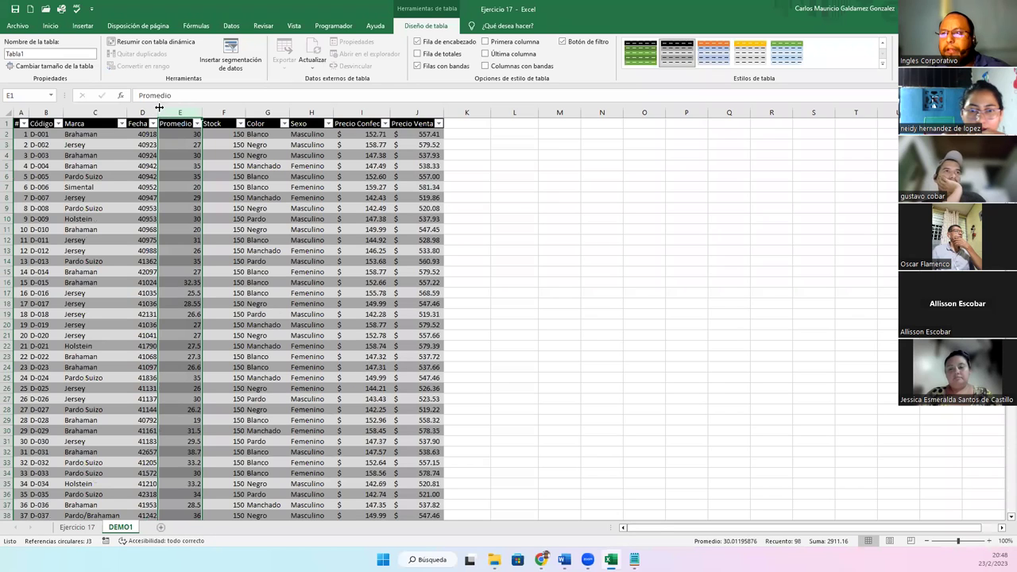
pyautogui.click(141, 134)
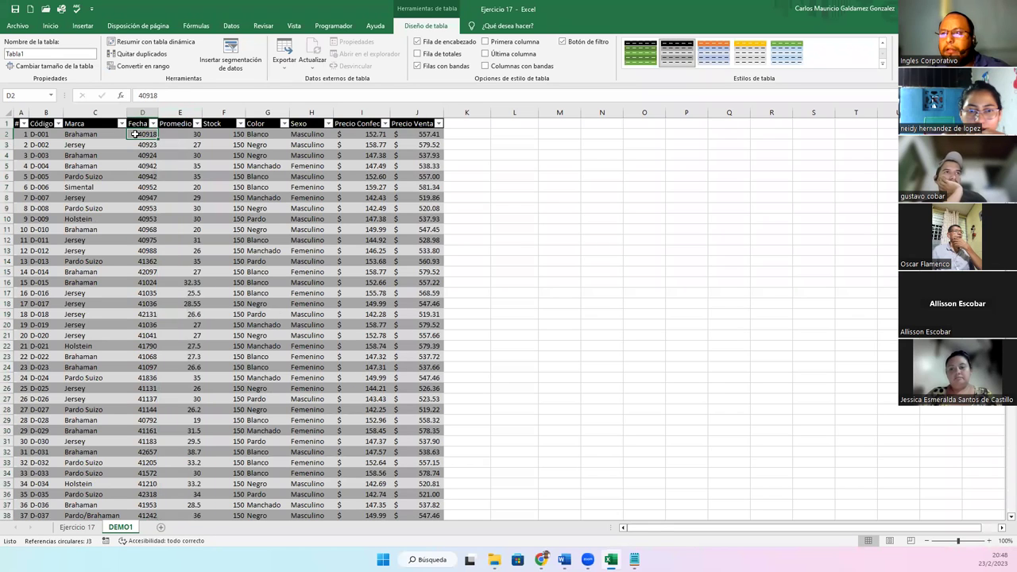
pyautogui.click(51, 25)
pyautogui.hotkey('ctrl', 'space')
pyautogui.scroll(-14, 201, 226)
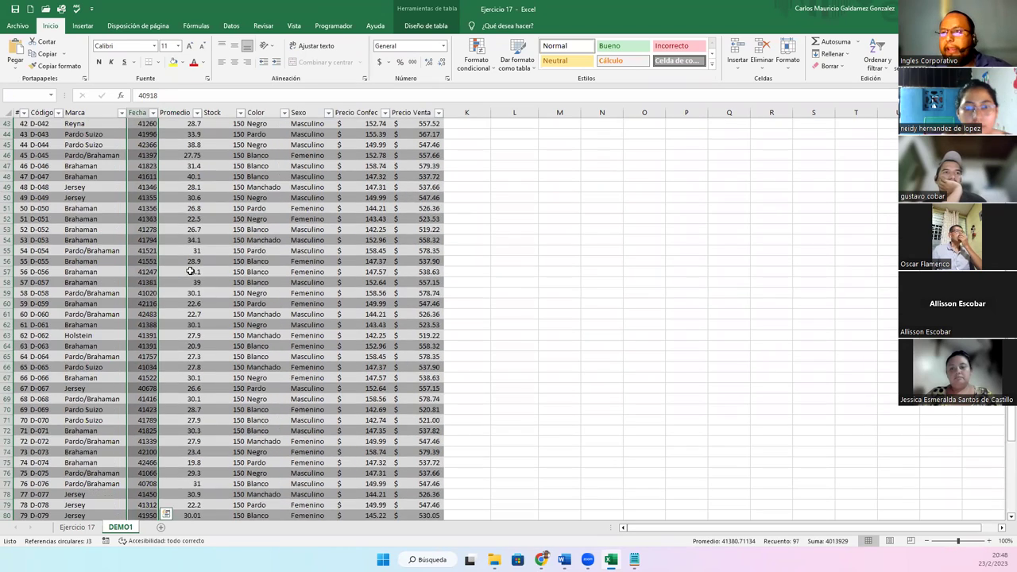
pyautogui.scroll(14, 191, 271)
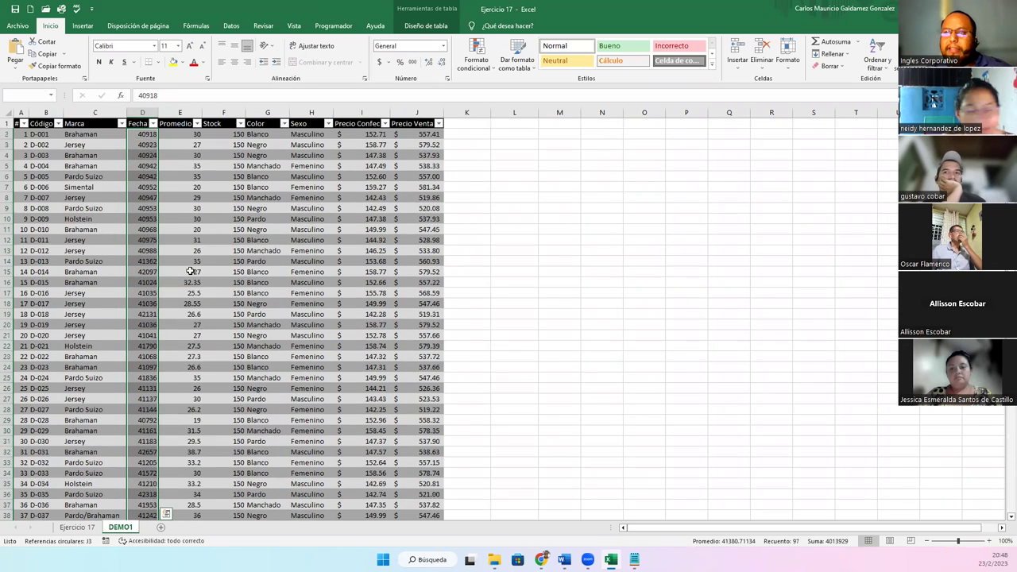
pyautogui.click(442, 47)
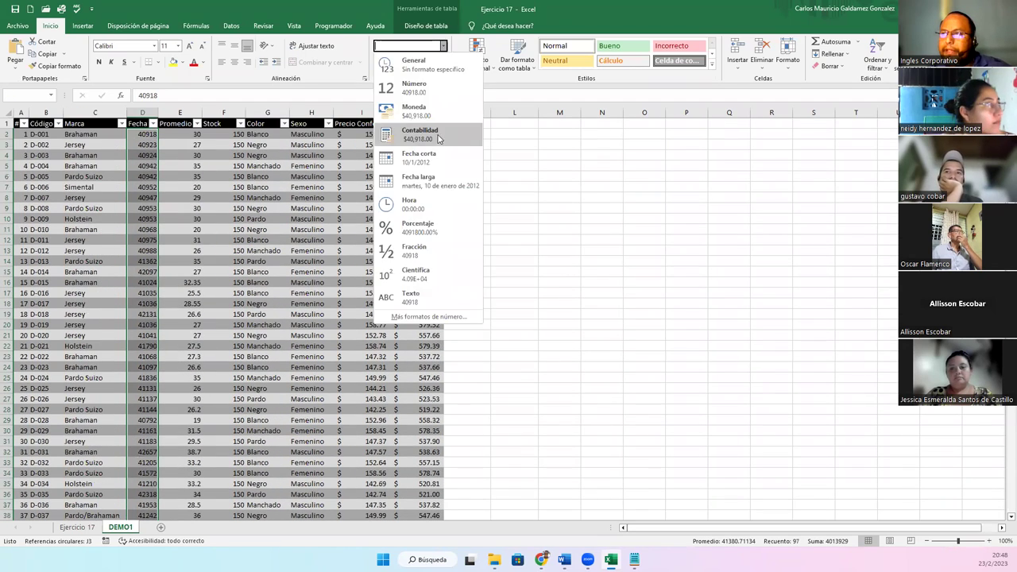
pyautogui.click(418, 159)
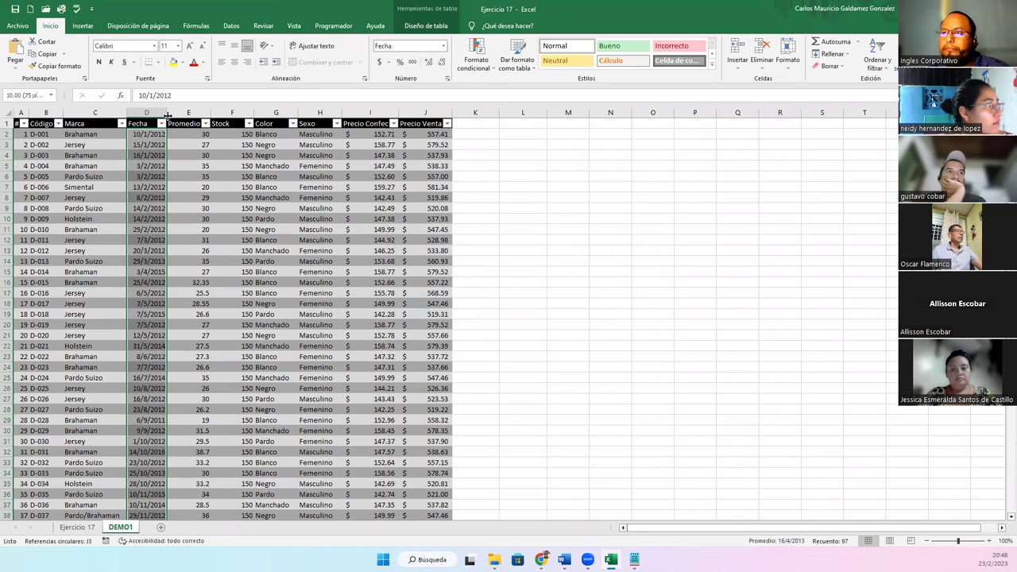
# Widen the Fecha column slightly so the short dates have more room
pyautogui.moveTo(169, 116); pyautogui.dragTo(150, 474)
pyautogui.click(150, 271)
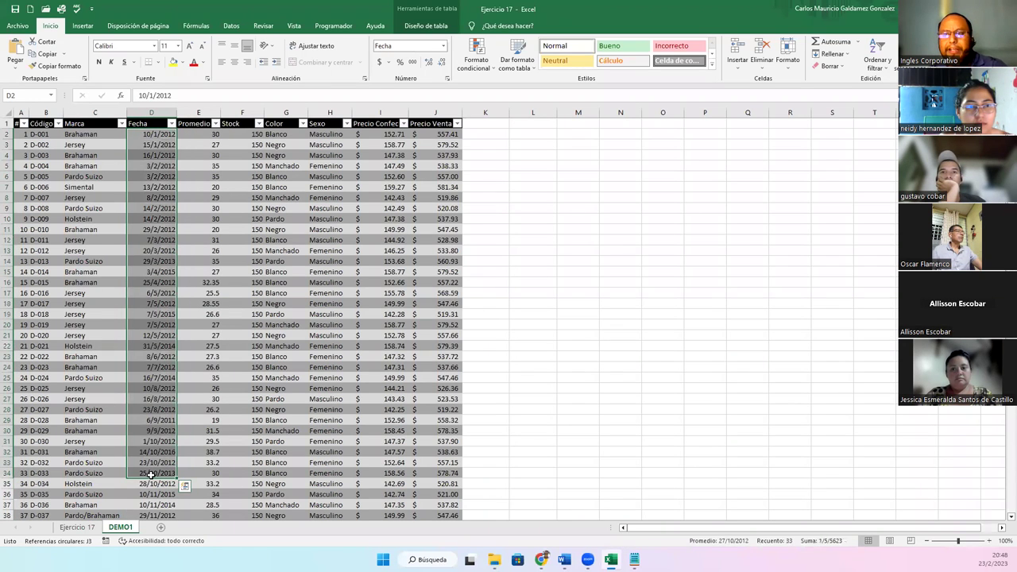
pyautogui.click(151, 473)
# Show the serial number behind the date in D2 by setting it to General, and restore the Fecha corta format
pyautogui.click(144, 133)
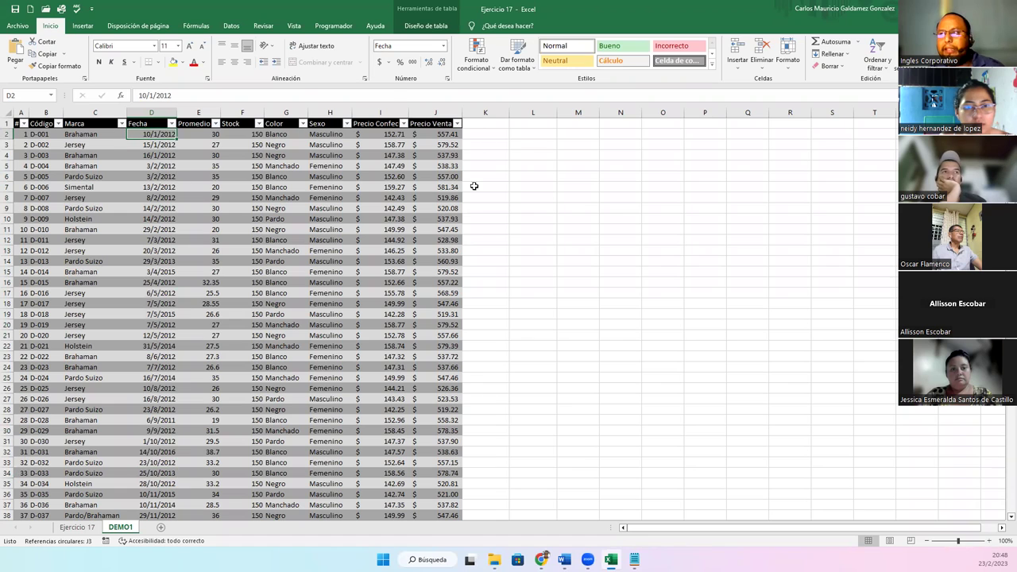
pyautogui.click(443, 47)
pyautogui.click(444, 67)
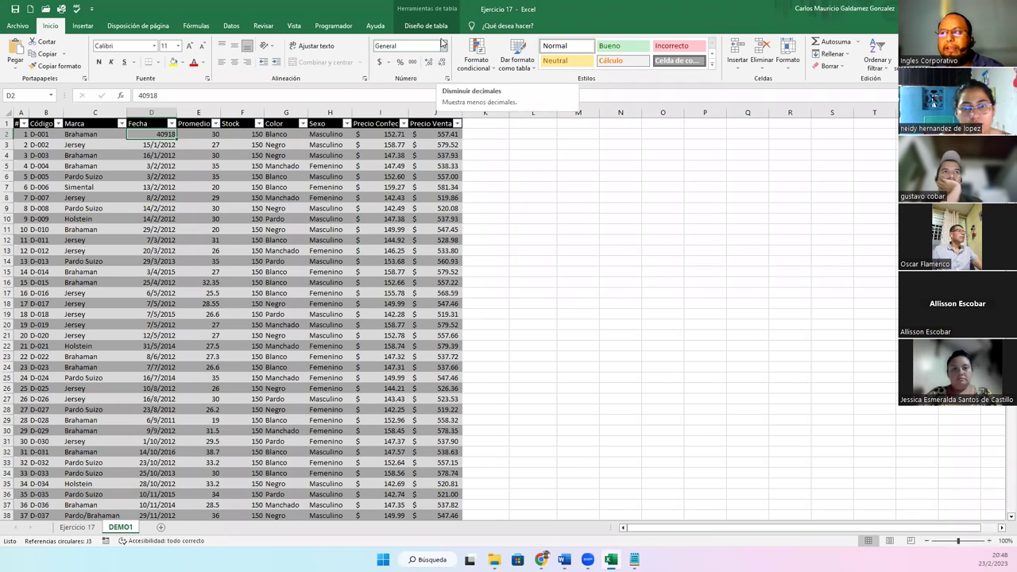
pyautogui.click(443, 46)
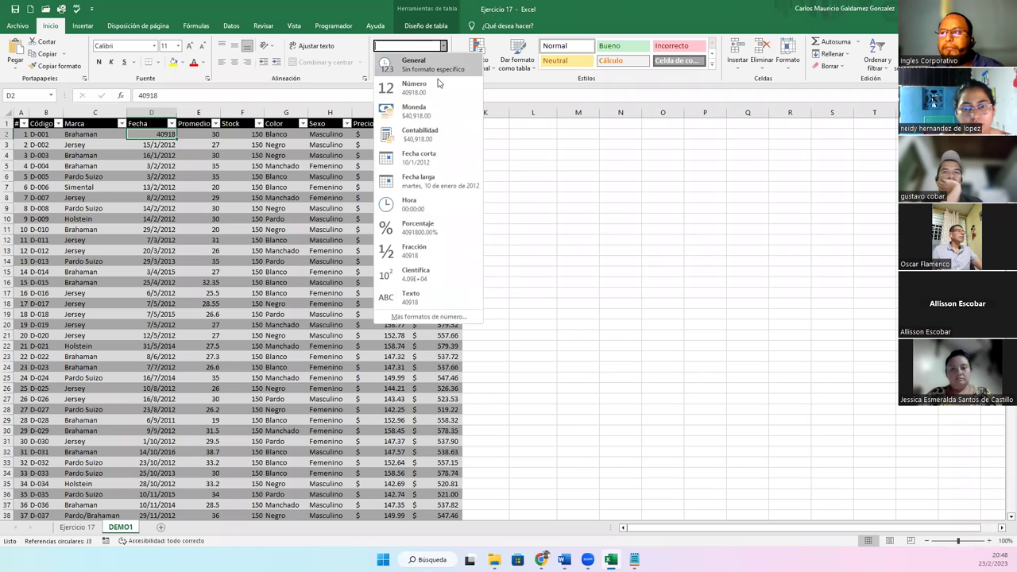
pyautogui.click(419, 157)
# Show the replacement fields of Find and Replace over the DEMO1 table, move the dialog closer, and dismiss it without replacing anything
pyautogui.click(156, 199)
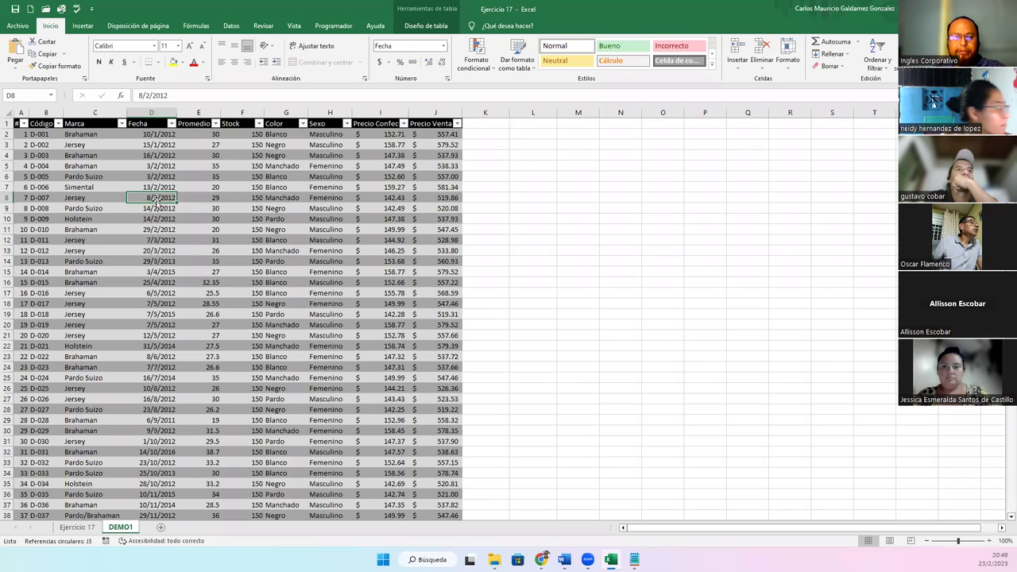
pyautogui.hotkey('ctrl', 'b')
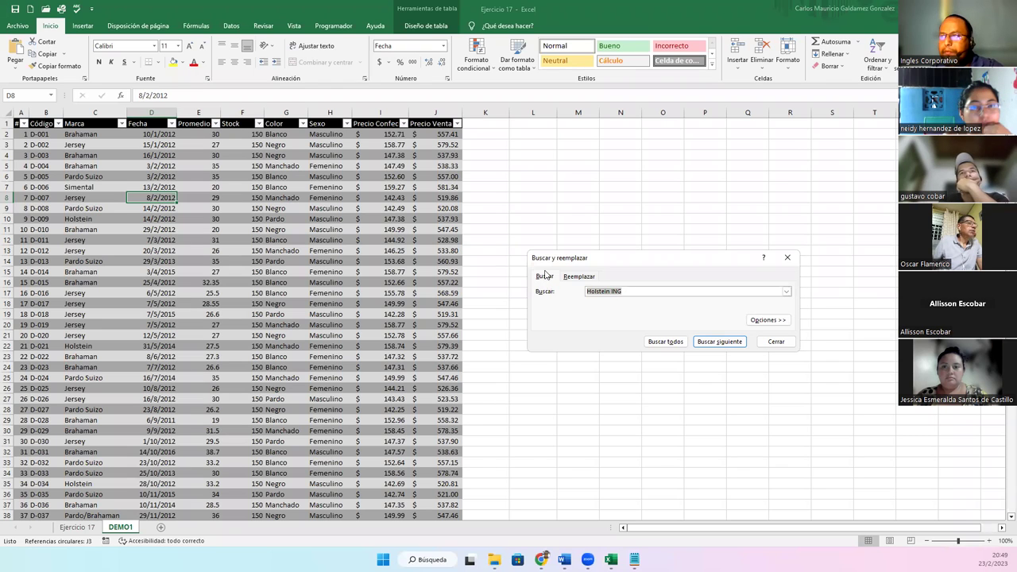
pyautogui.click(576, 278)
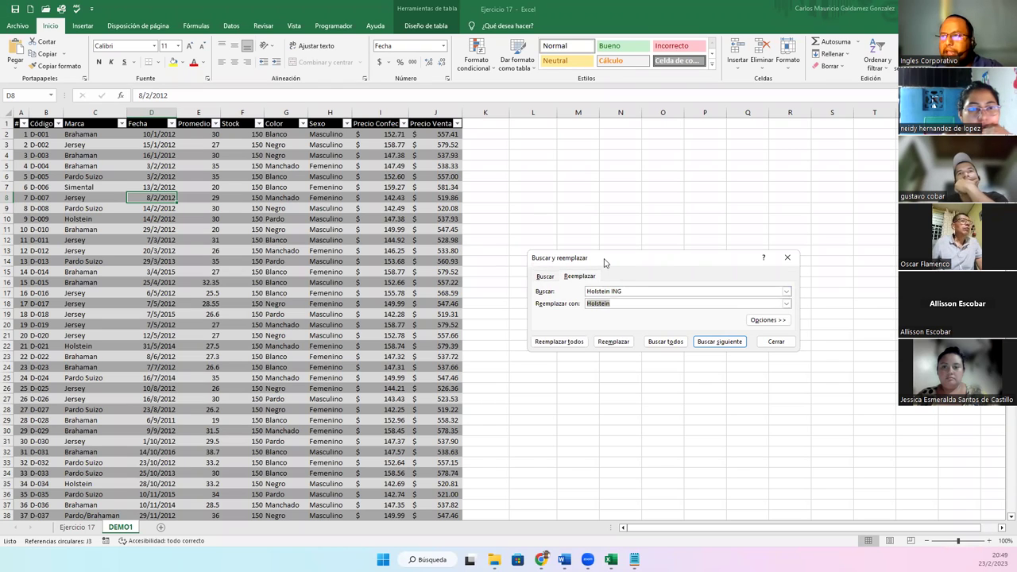
pyautogui.moveTo(603, 262); pyautogui.dragTo(490, 213)
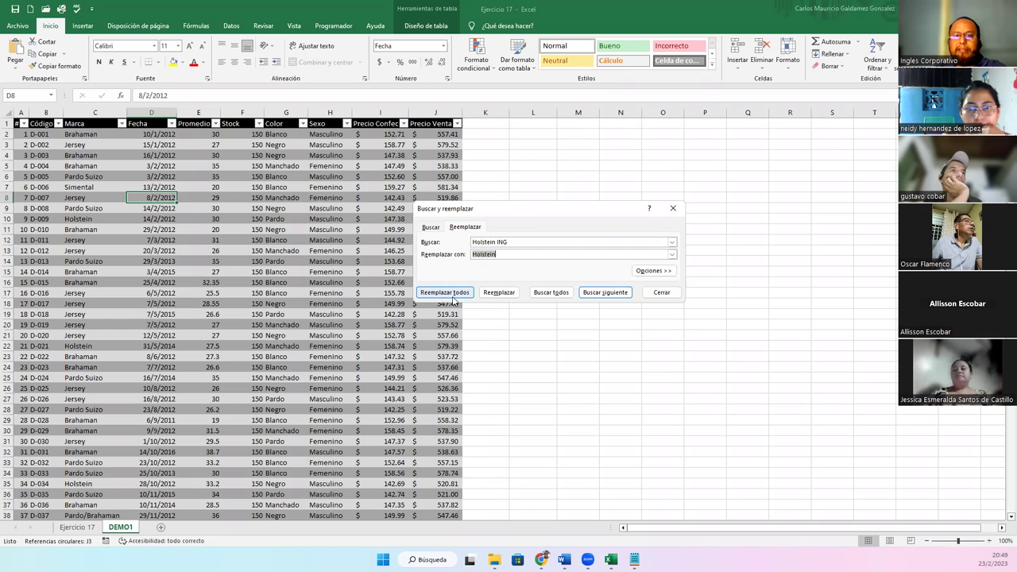
pyautogui.click(660, 292)
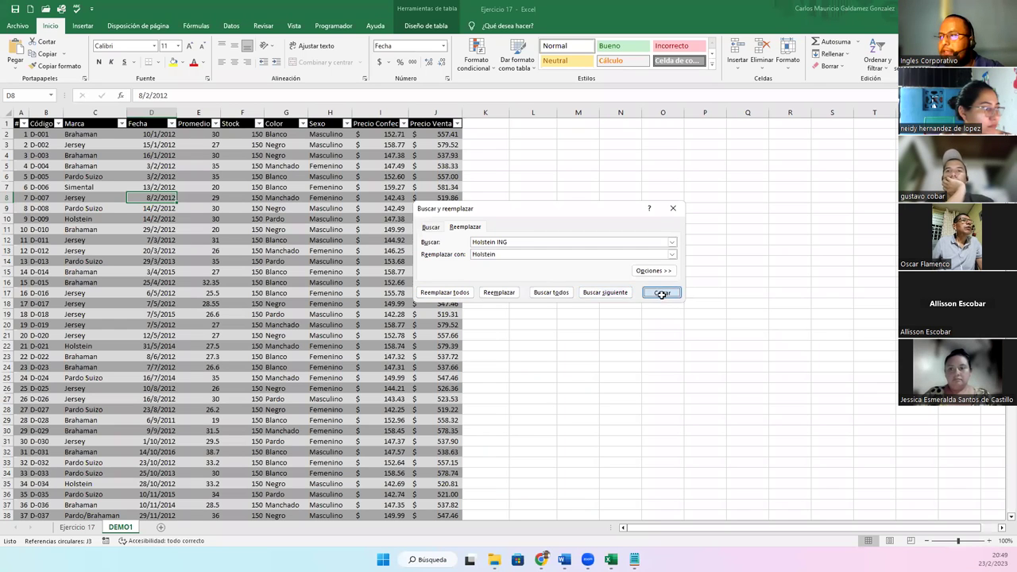
# Switch to the Genially presentation and advance past the DEMOSTRACIÓN slide
pyautogui.hotkey('alt', 'Tab')
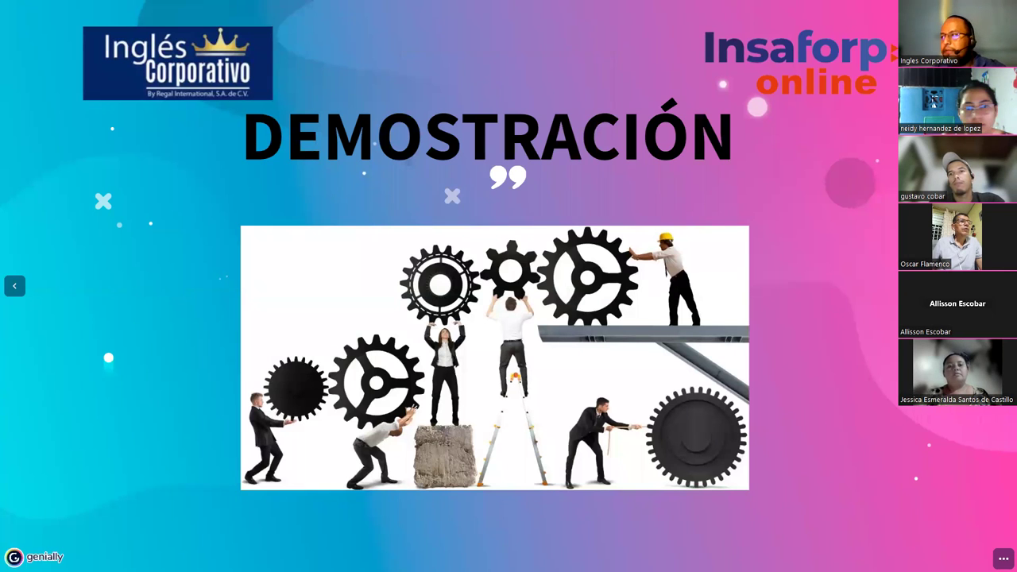
pyautogui.press('Right')
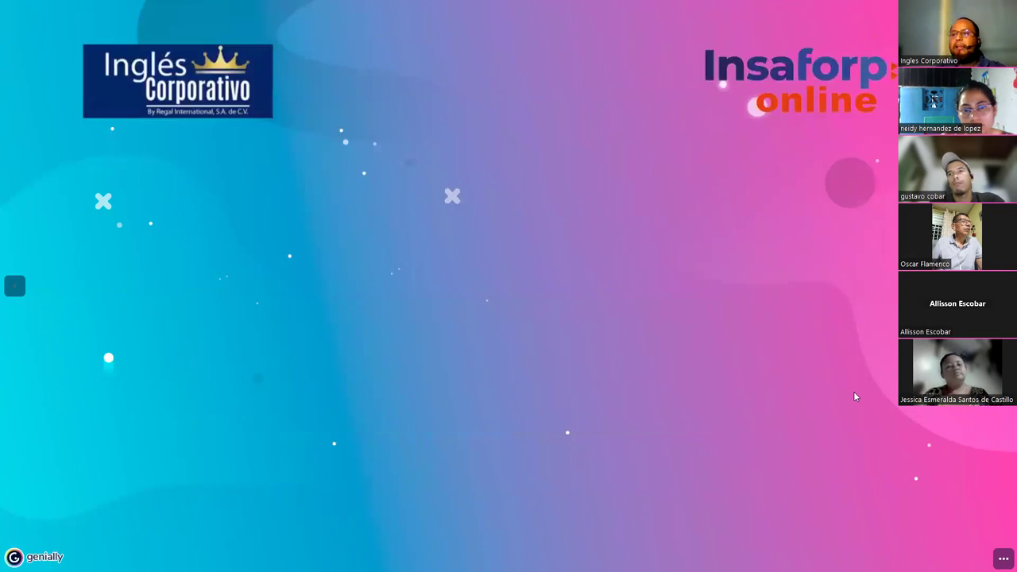
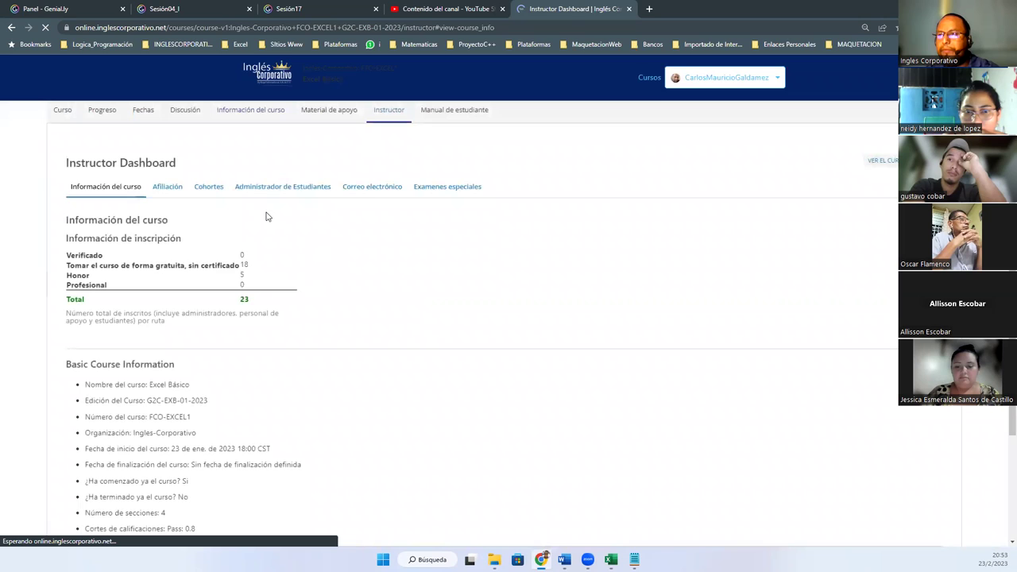
# Open the Libro de Calificaciones through the Instructor Dashboard's student administration and review the first page of homework grades
pyautogui.click(267, 191)
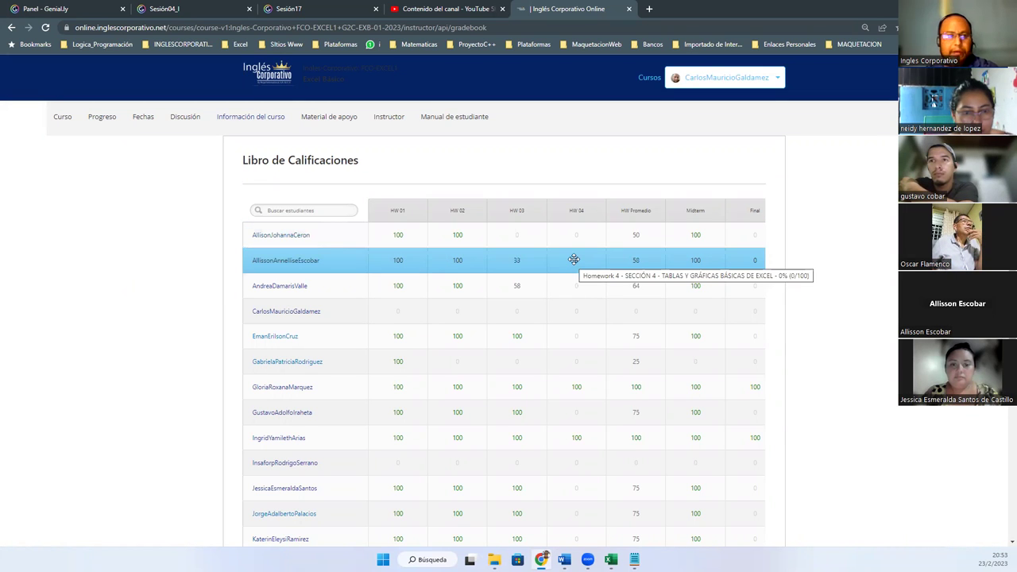
pyautogui.scroll(-2, 567, 352)
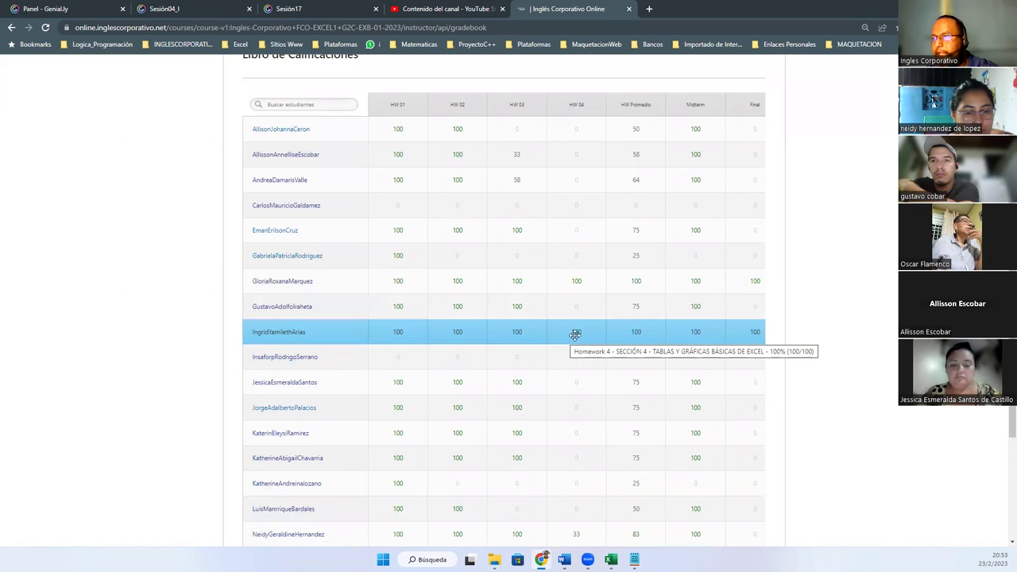
pyautogui.scroll(-2, 587, 336)
pyautogui.scroll(-1, 596, 339)
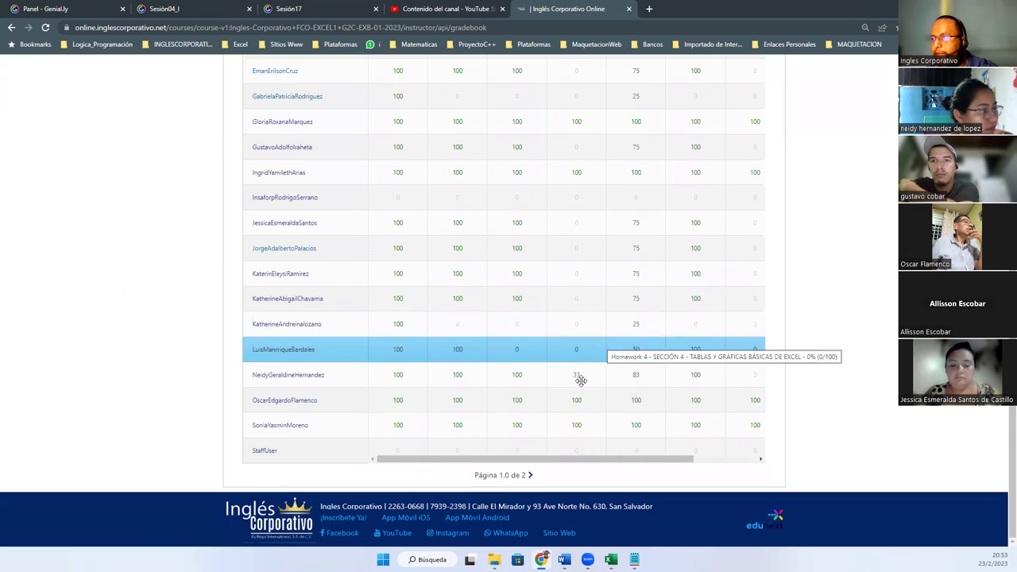
# Review the second page of the gradebook across to the Final and Total columns
pyautogui.click(530, 475)
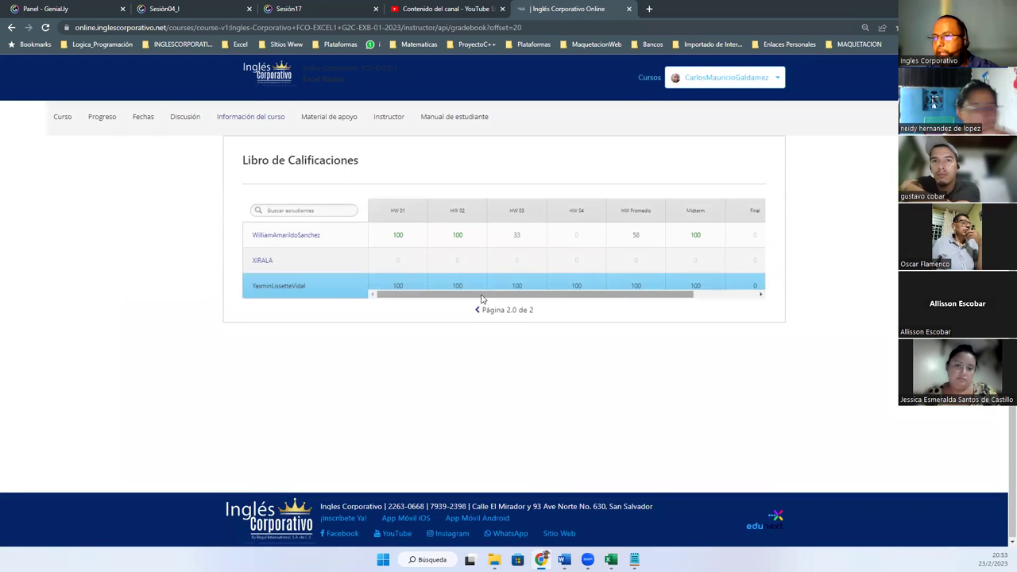
pyautogui.moveTo(545, 295); pyautogui.dragTo(480, 310)
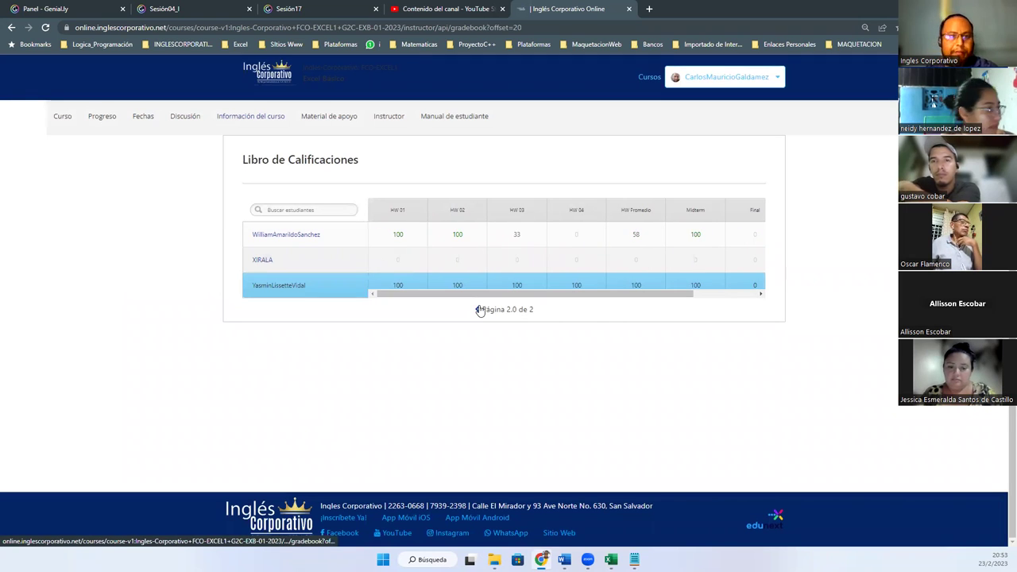
pyautogui.moveTo(638, 297); pyautogui.dragTo(731, 300)
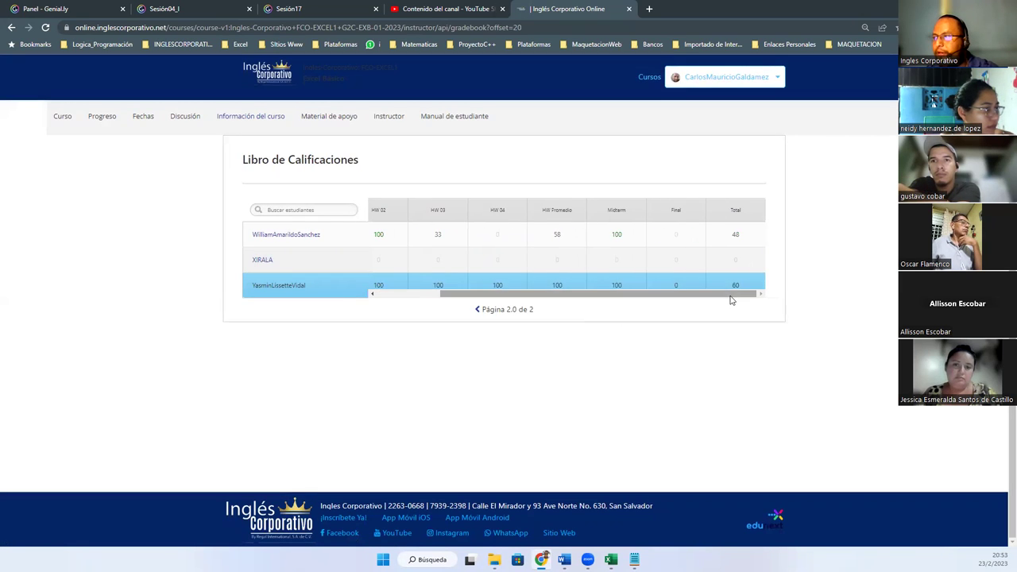
# Return to the first gradebook page and open one student's course progress report
pyautogui.click(478, 311)
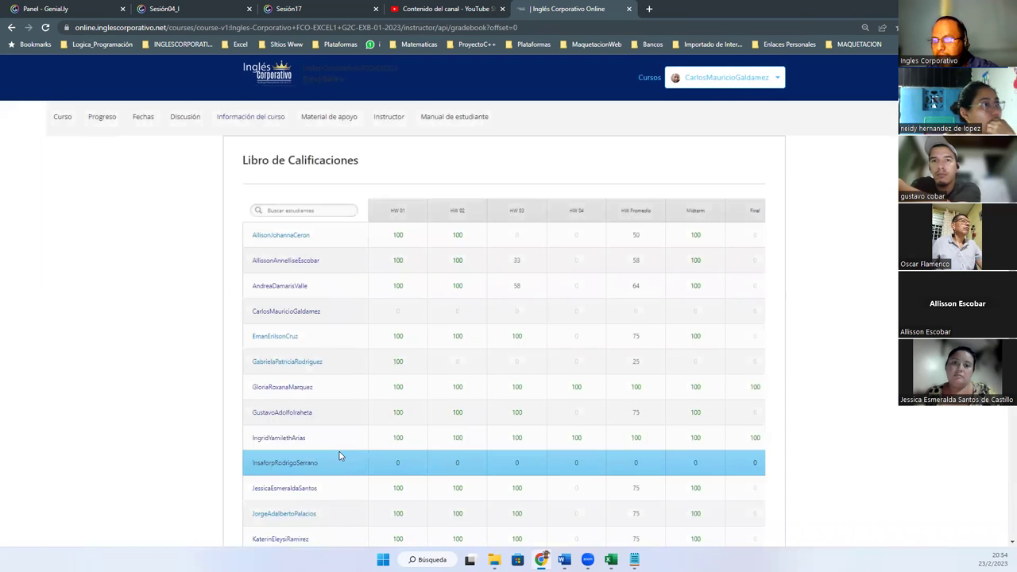
pyautogui.scroll(-2, 309, 433)
pyautogui.click(287, 383)
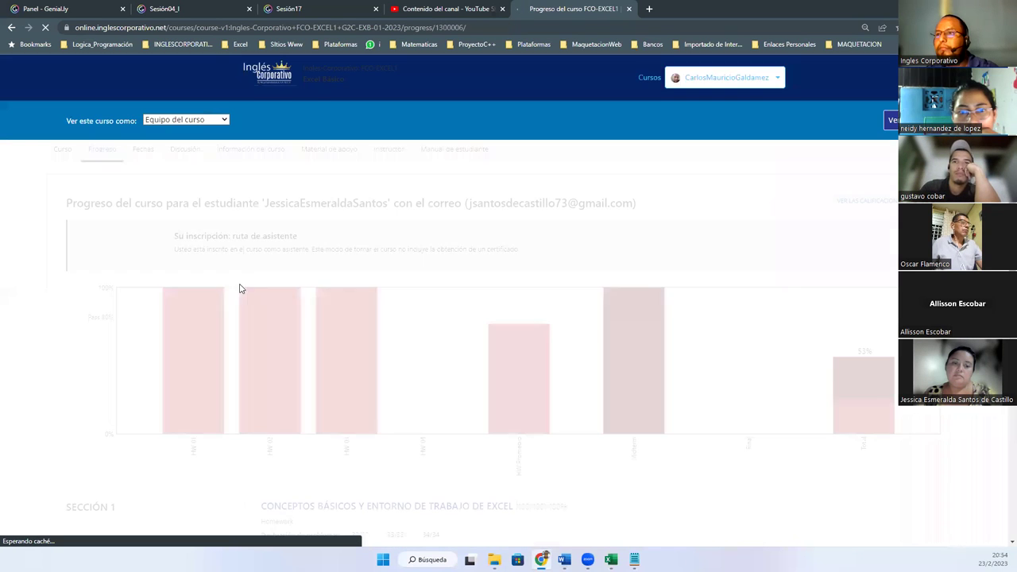
# Examine the student's progress chart, pointing out HW 04, the Final and the homework and Midterm shares of the Total
pyautogui.moveTo(856, 365)
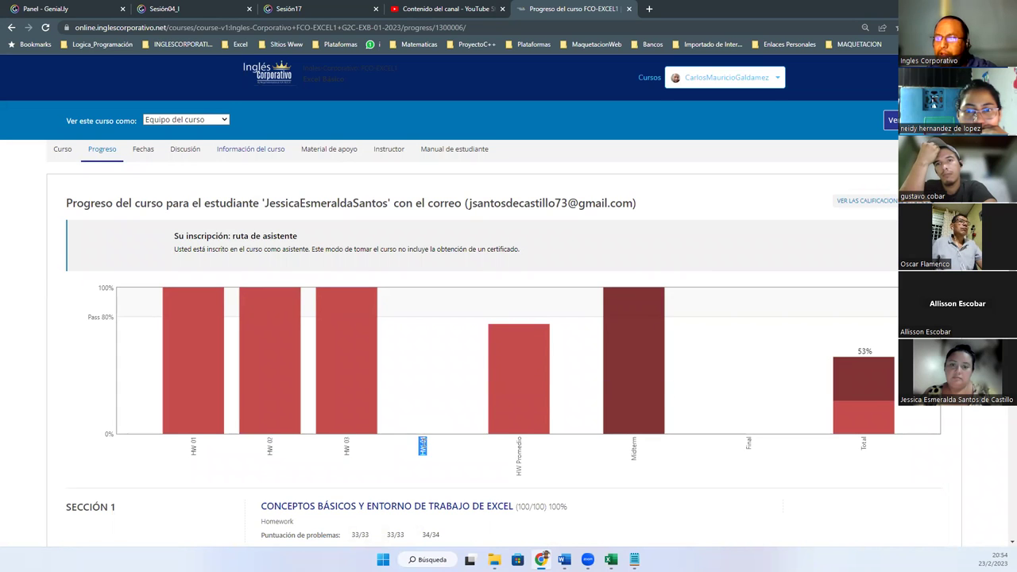
pyautogui.doubleClick(422, 442)
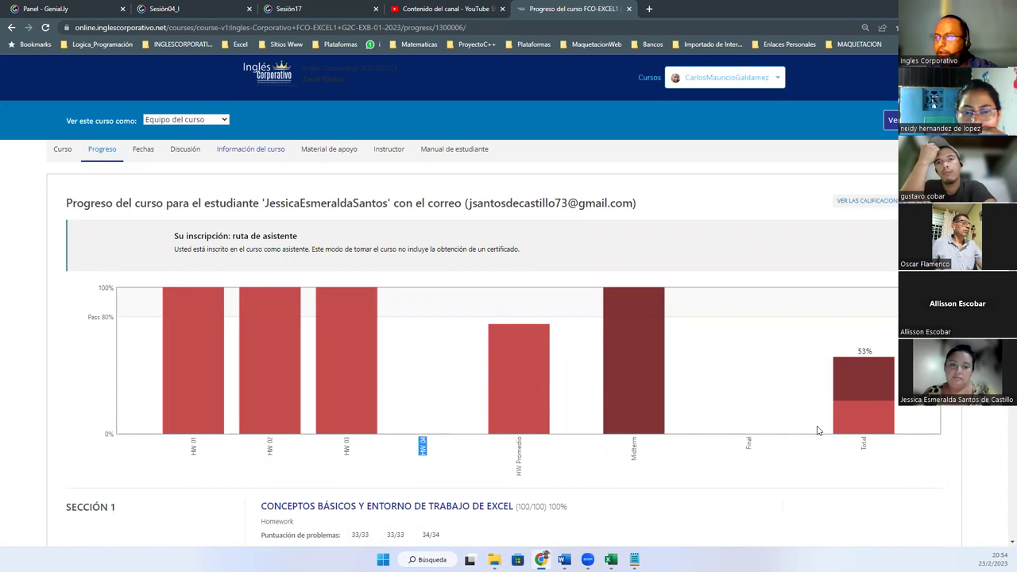
pyautogui.click(751, 421)
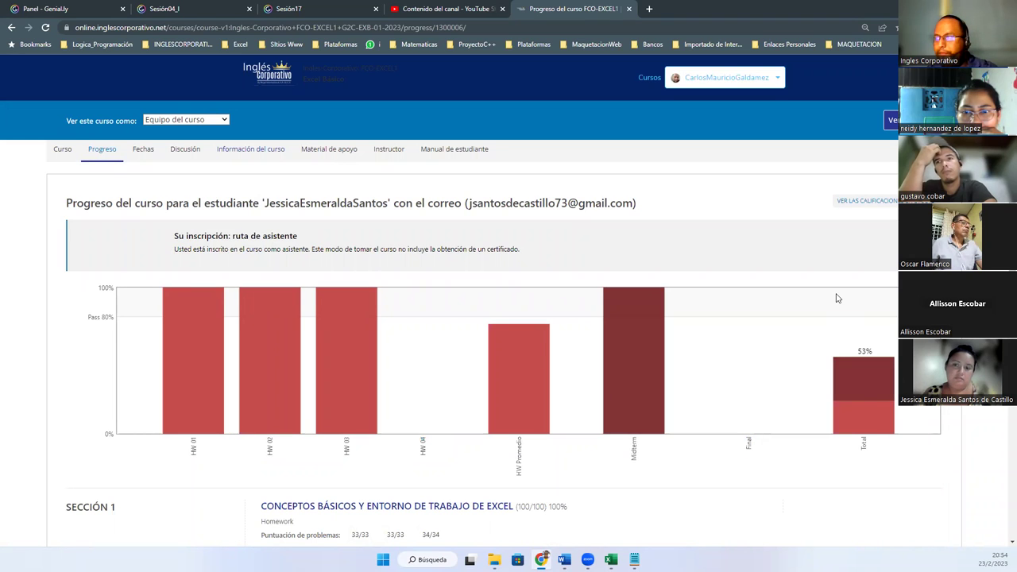
pyautogui.moveTo(861, 414)
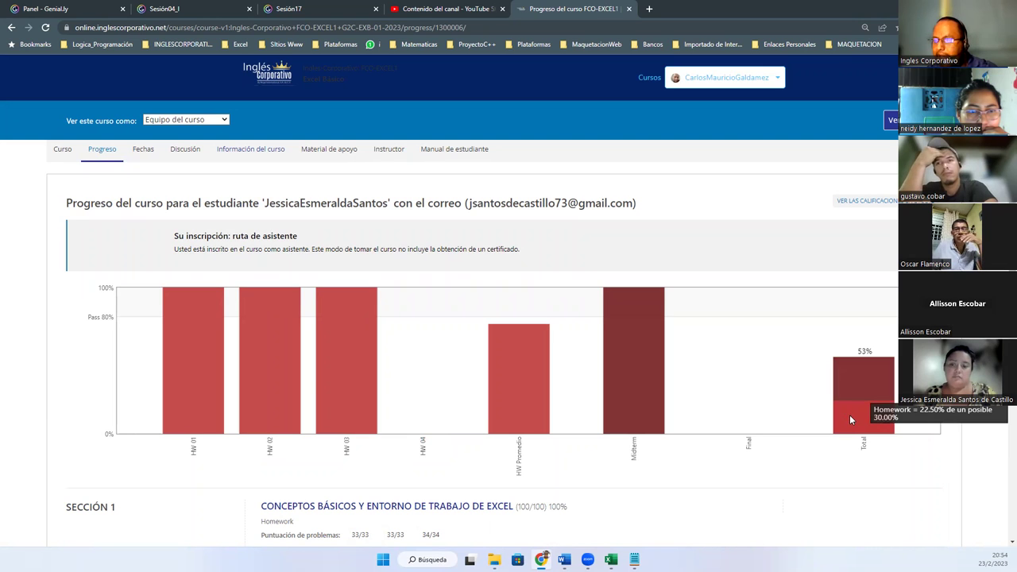
pyautogui.moveTo(268, 370)
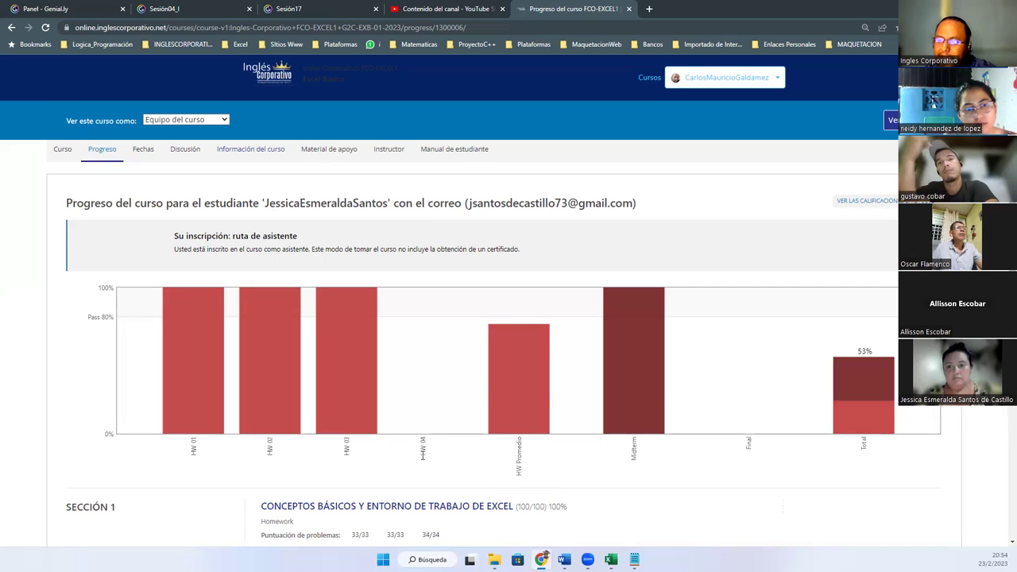
pyautogui.moveTo(422, 454); pyautogui.dragTo(422, 437)
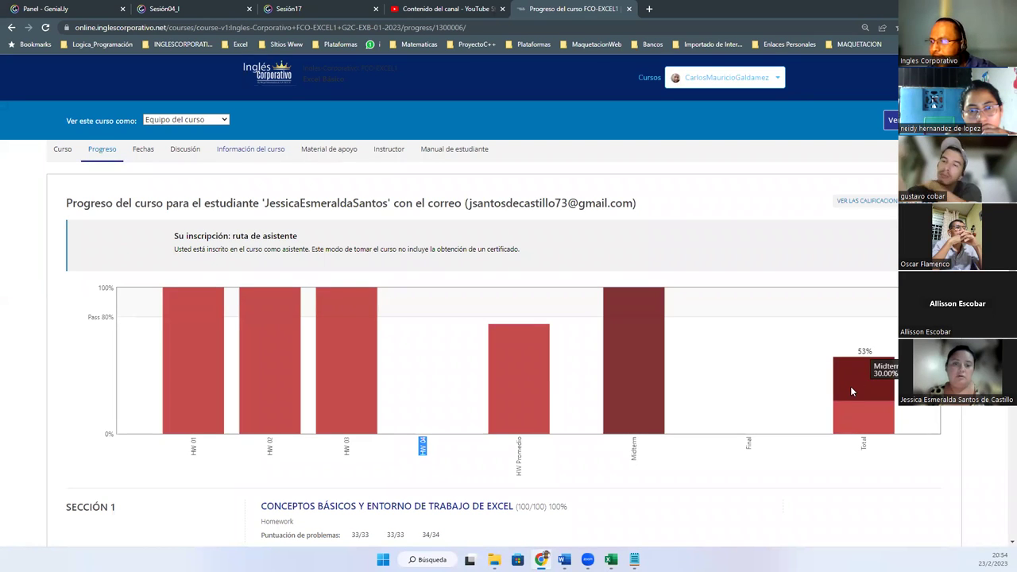
pyautogui.moveTo(644, 367)
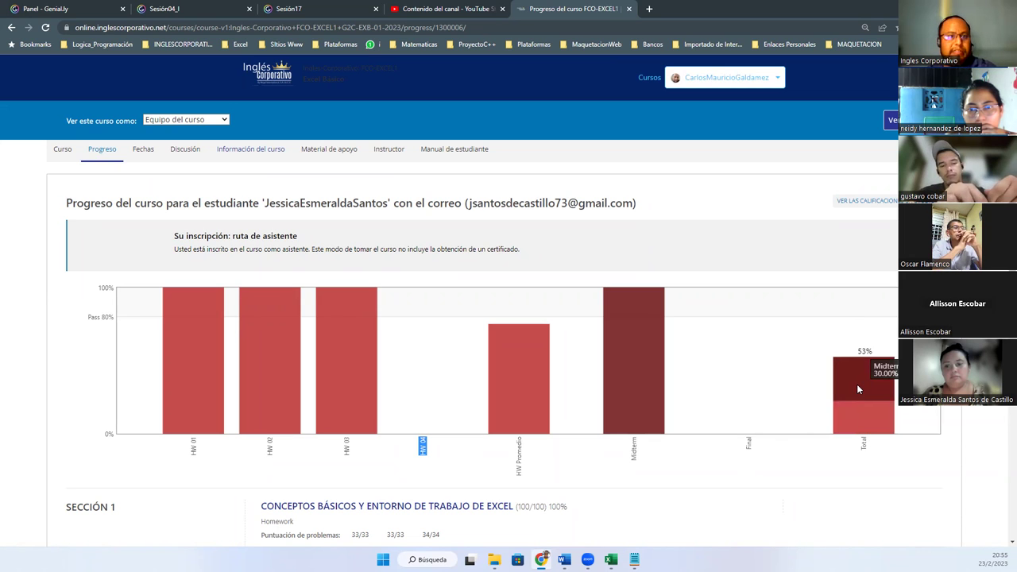
pyautogui.doubleClick(749, 443)
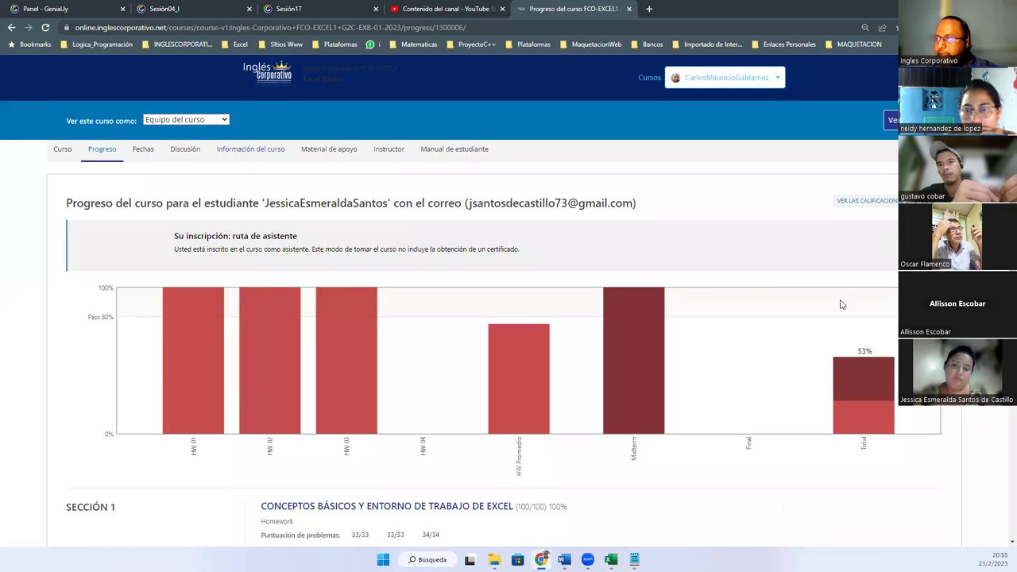
pyautogui.moveTo(423, 449)
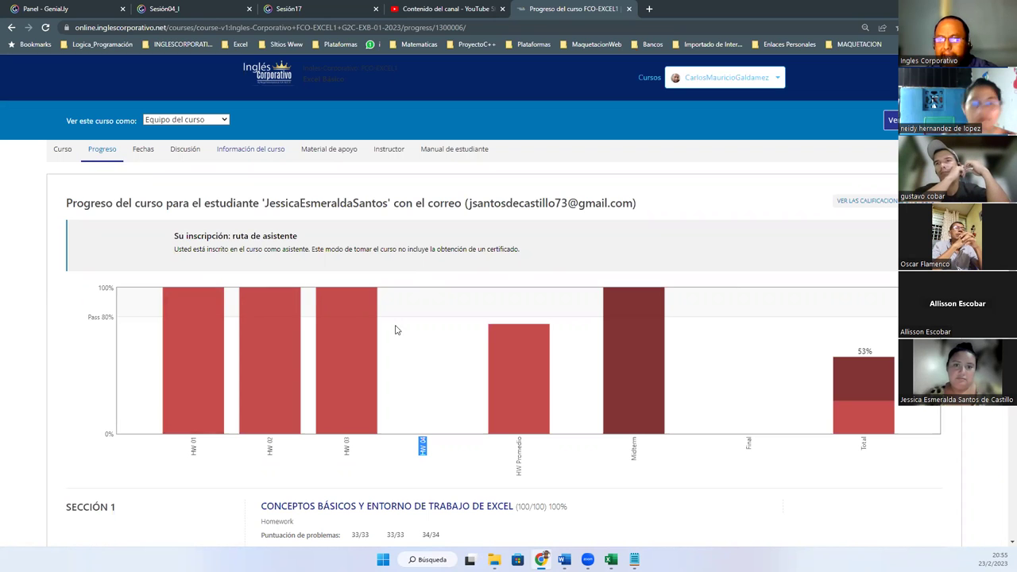
pyautogui.moveTo(368, 354)
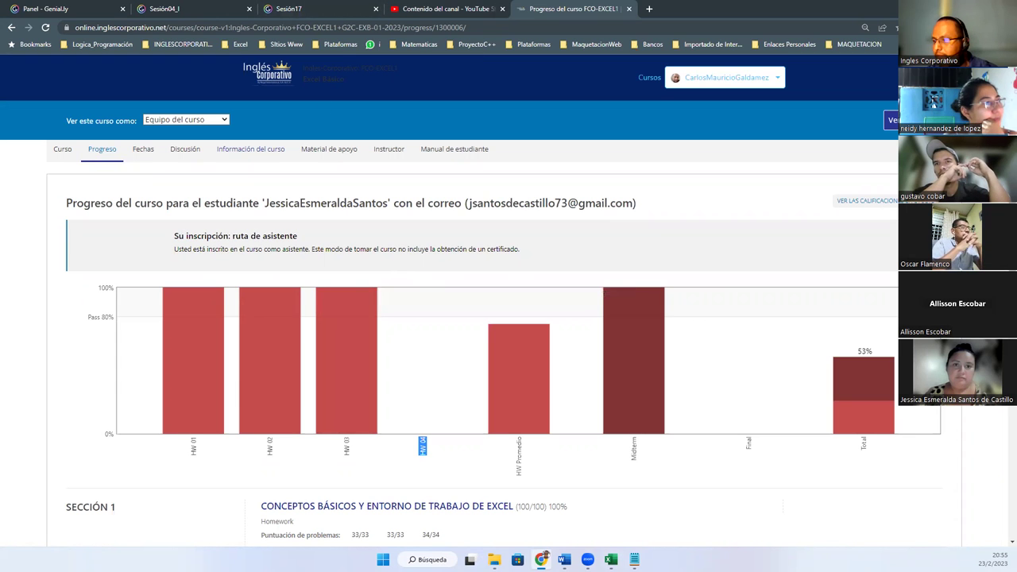
# Switch back to Excel and select cell Q7 beside the search questions on the Ejercicio 17 sheet
pyautogui.hotkey('alt', 'Tab')
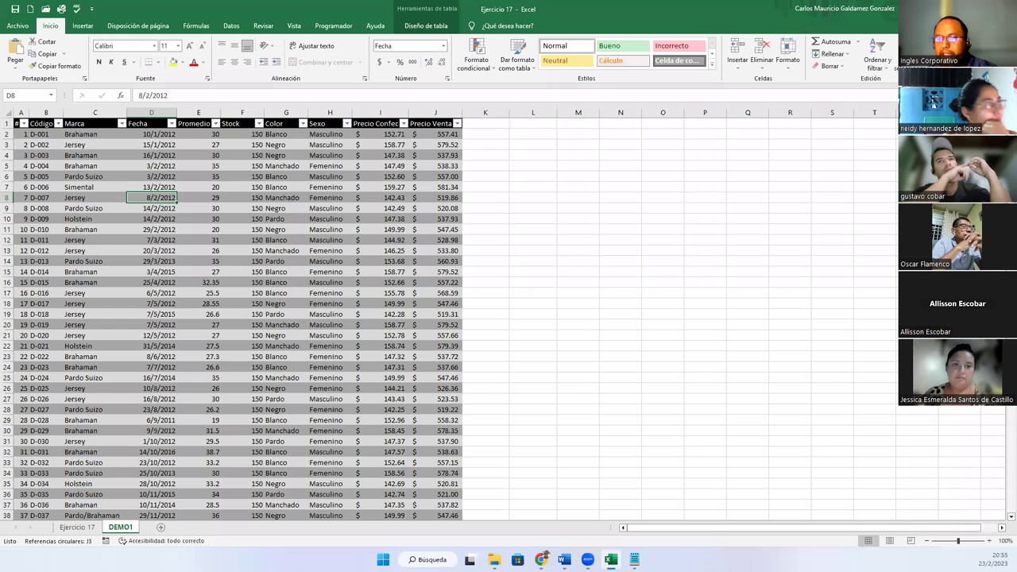
pyautogui.click(77, 526)
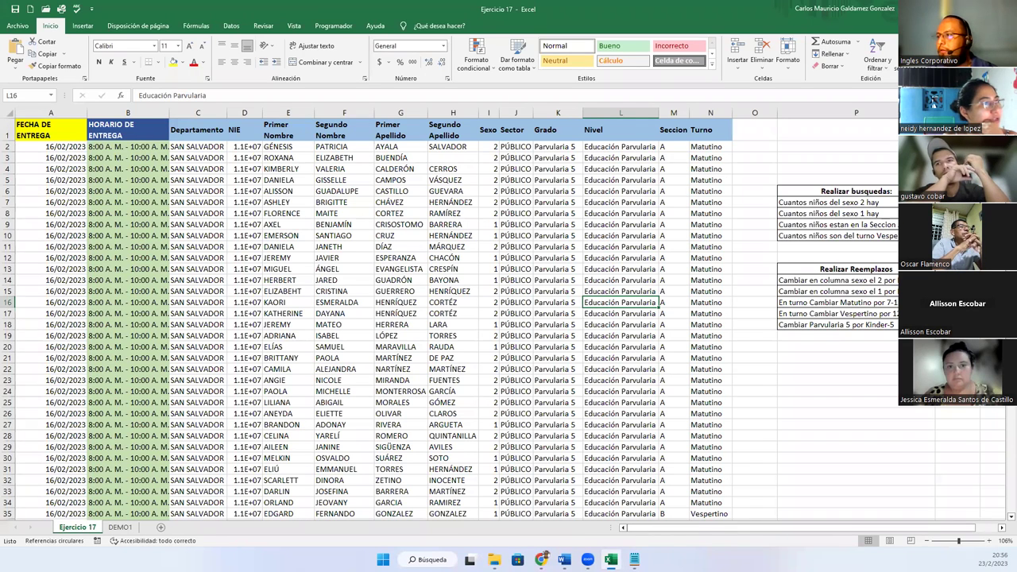
pyautogui.click(953, 202)
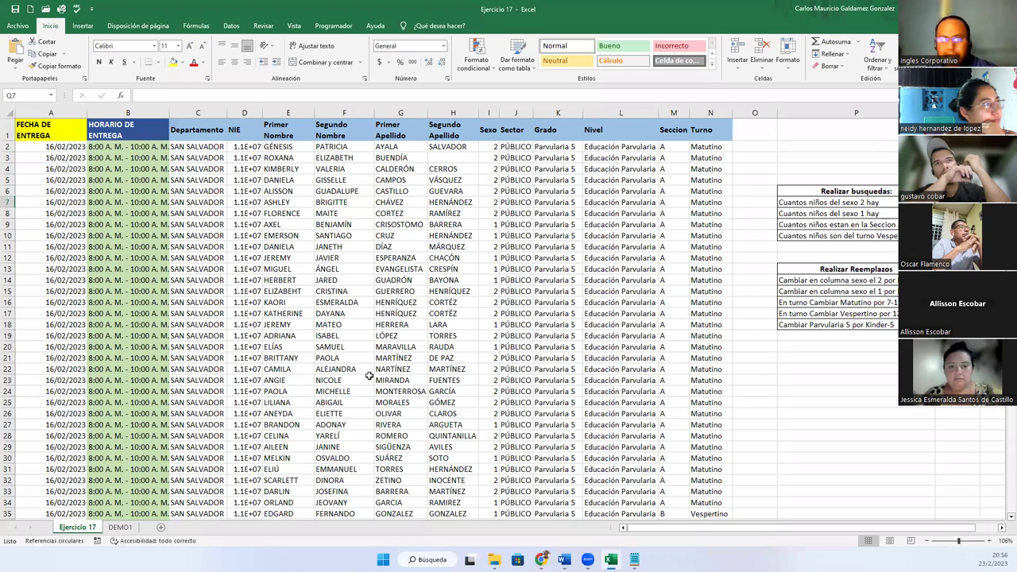
# Find all cells containing 1 on the Ejercicio 17 sheet, check the first matches, and enlarge the results list
pyautogui.hotkey('ctrl', 'b')
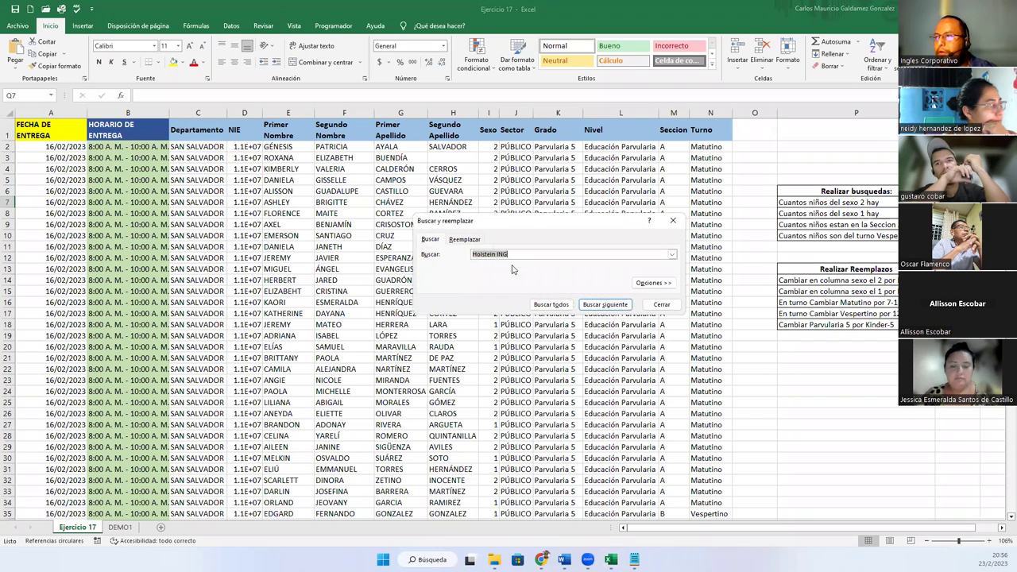
pyautogui.write('1')
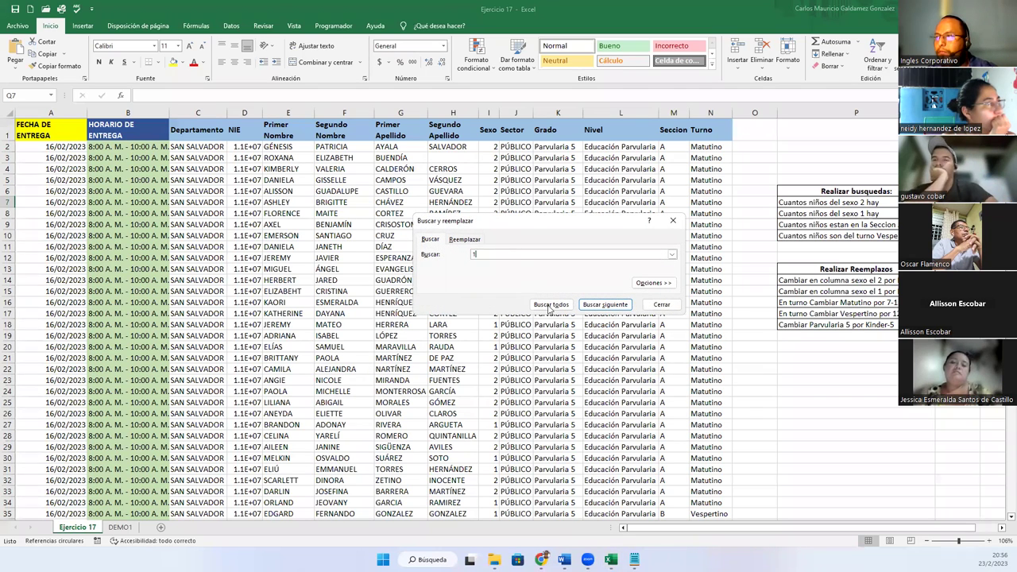
pyautogui.click(549, 305)
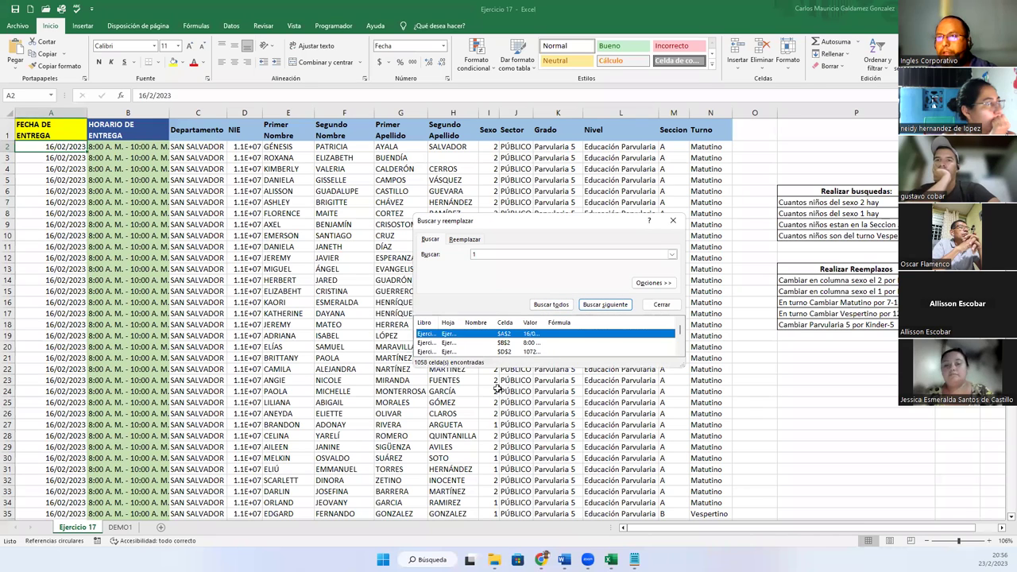
pyautogui.click(425, 344)
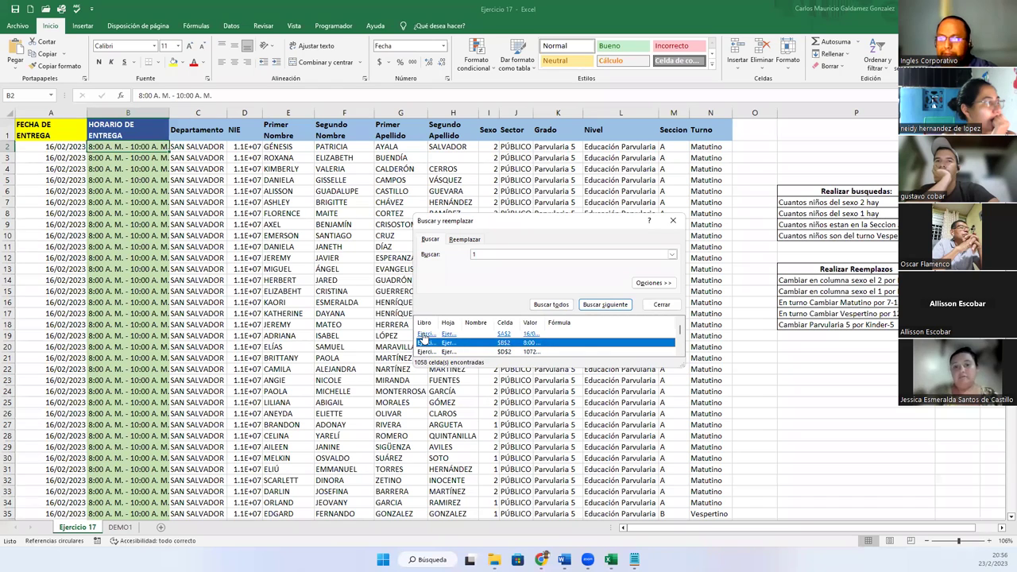
pyautogui.click(425, 333)
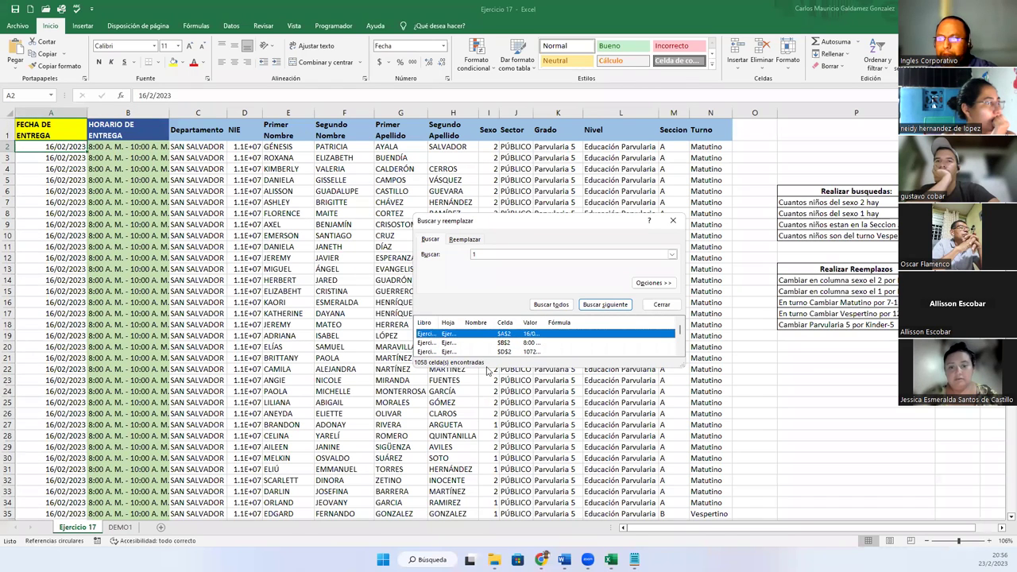
pyautogui.moveTo(485, 368); pyautogui.dragTo(485, 482)
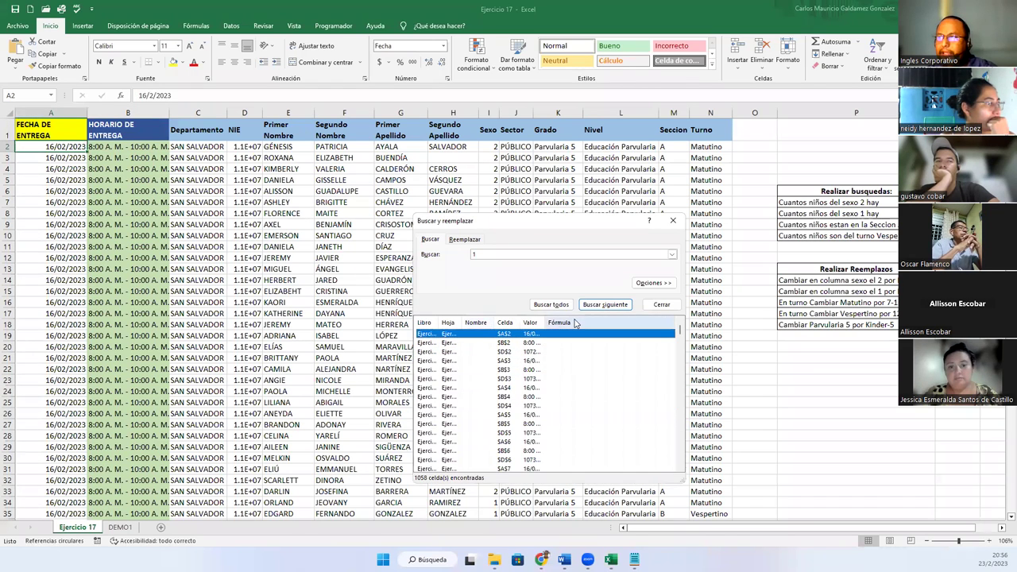
# Expand the search options, try case matching, and find all cells whose entire contents match 1
pyautogui.click(653, 282)
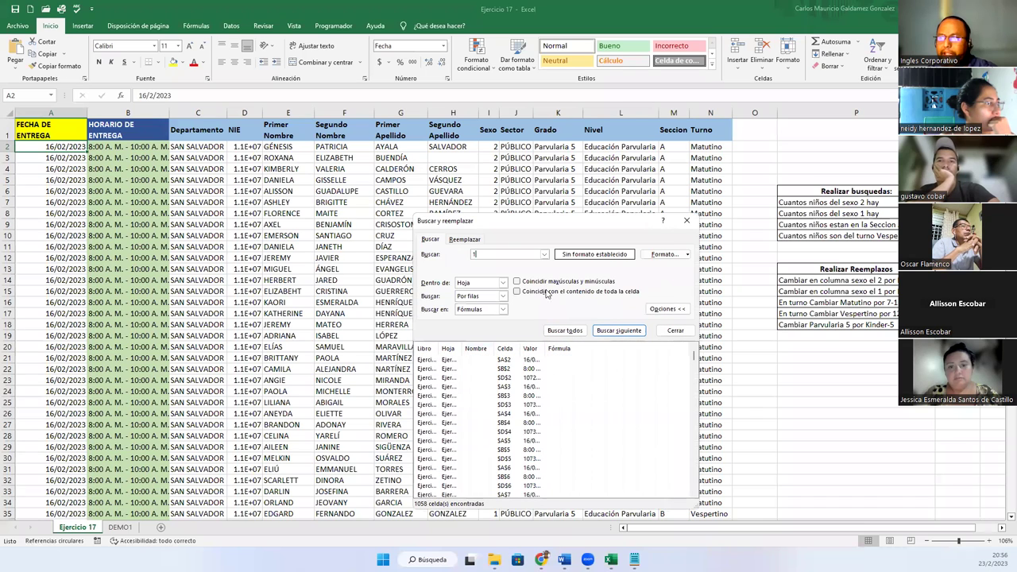
pyautogui.click(517, 282)
pyautogui.click(555, 331)
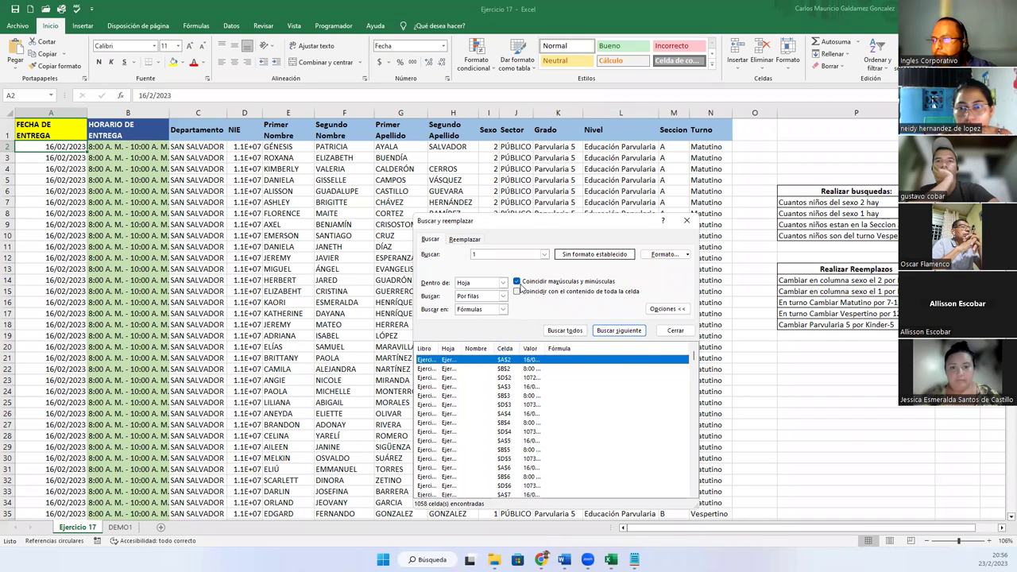
pyautogui.click(517, 281)
pyautogui.click(517, 291)
pyautogui.click(554, 331)
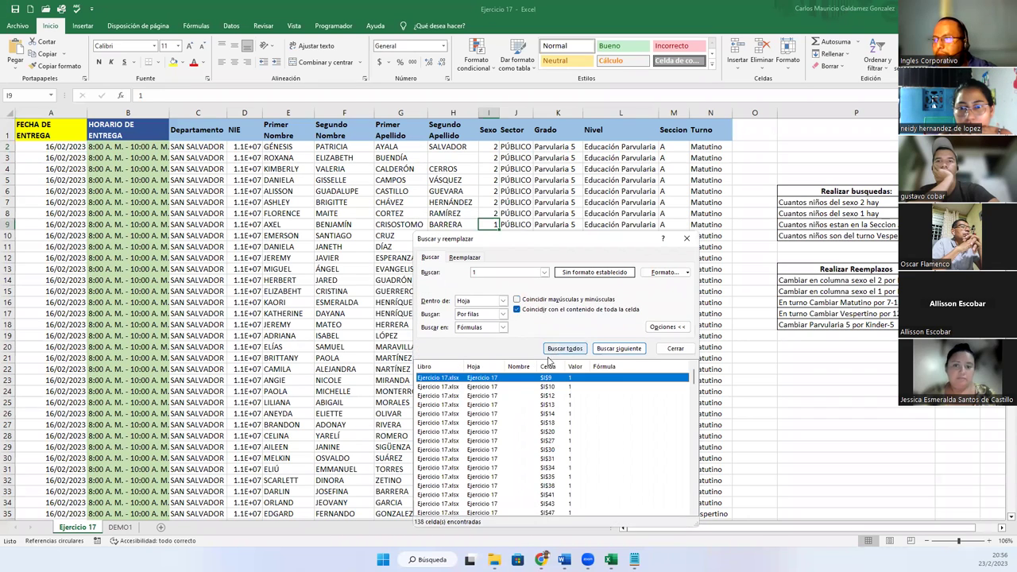
# Check the first matches in the Sexo column, turn off entire-cell matching, and close the search
pyautogui.click(438, 386)
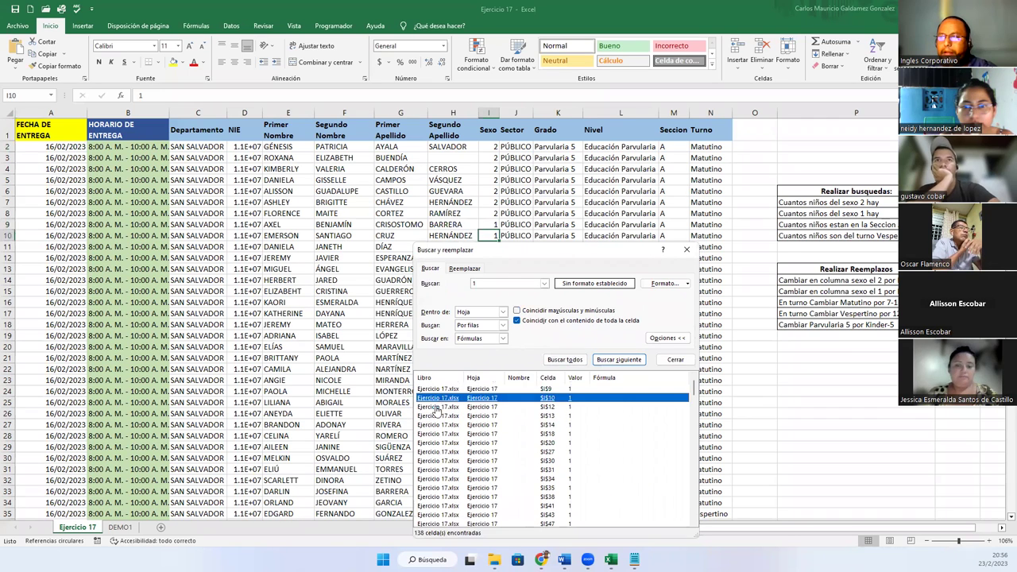
pyautogui.click(435, 407)
pyautogui.click(530, 423)
pyautogui.click(529, 417)
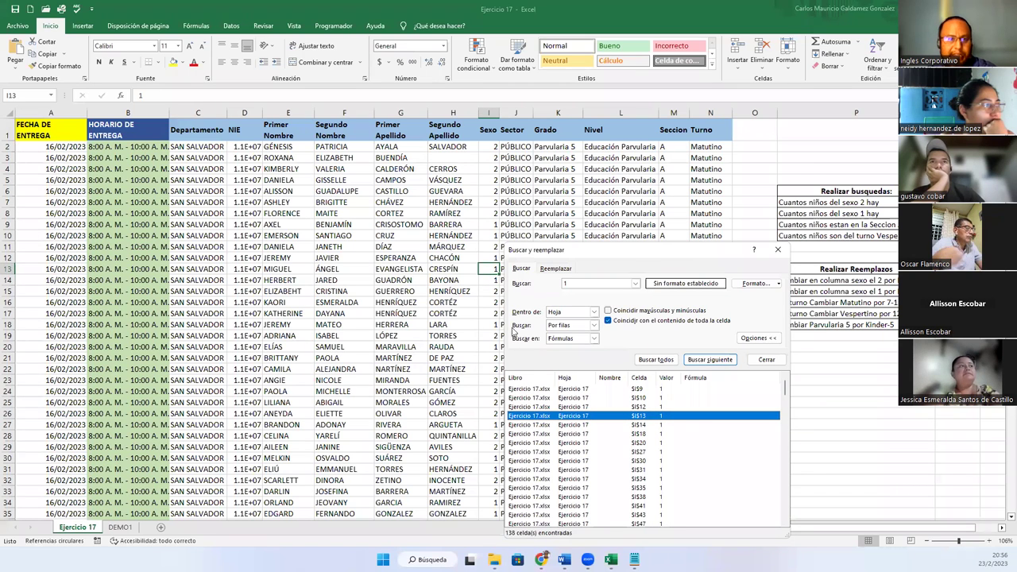
pyautogui.click(607, 321)
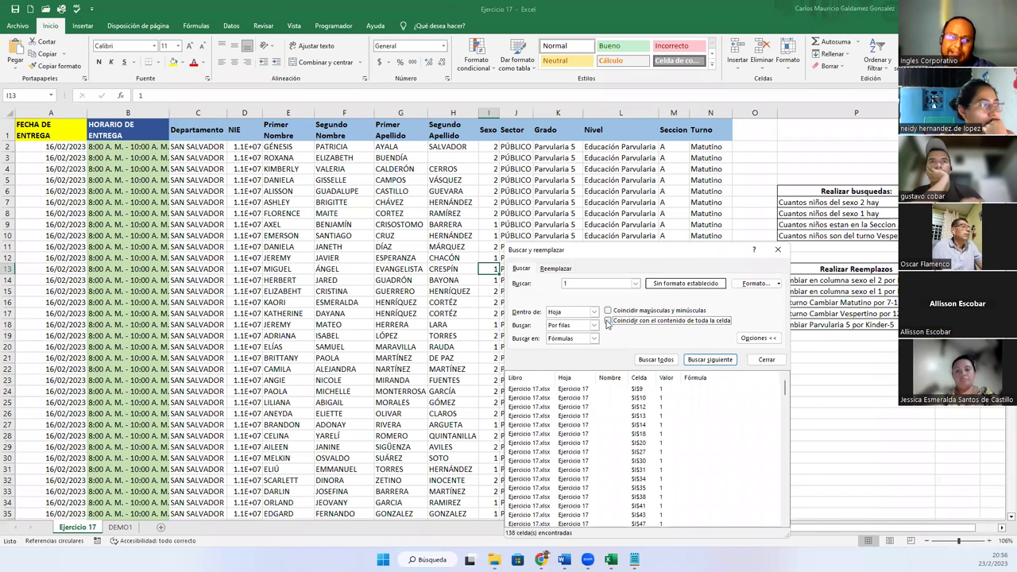
pyautogui.click(755, 360)
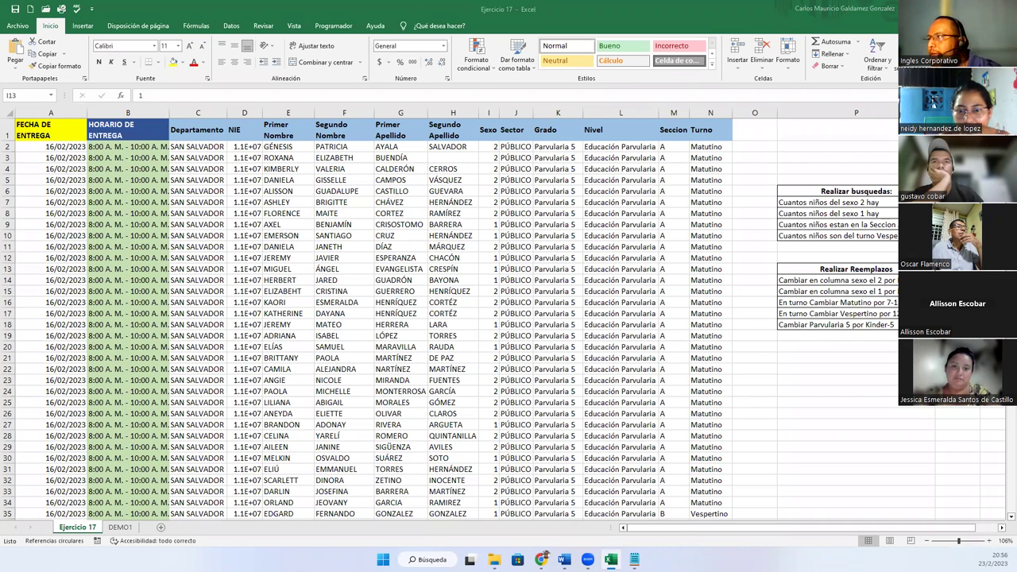
# Switch to the course platform in the browser, return to the gradebook, and open another student's progress report
pyautogui.hotkey('alt', 'Tab')
pyautogui.click(12, 28)
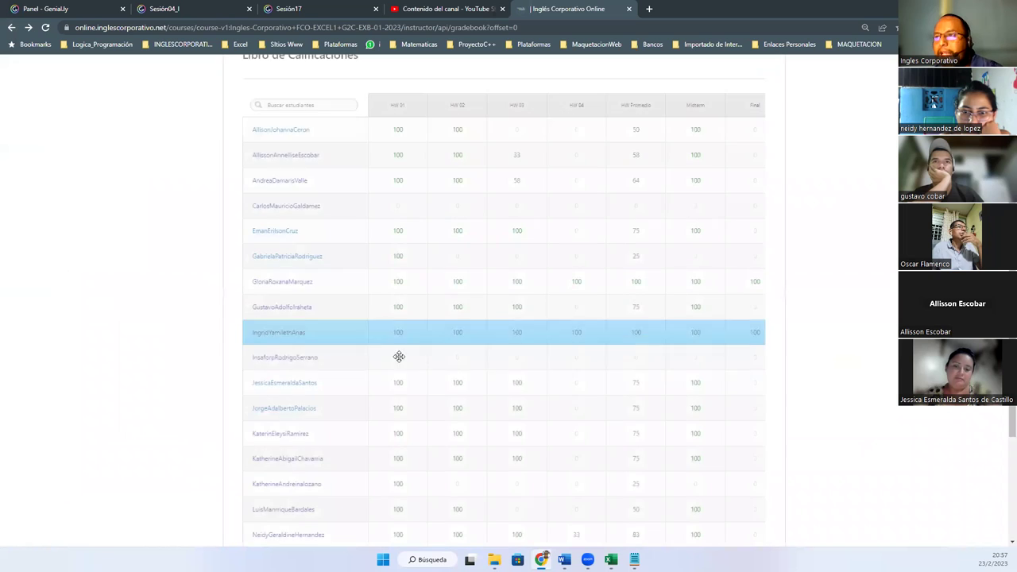
pyautogui.click(297, 412)
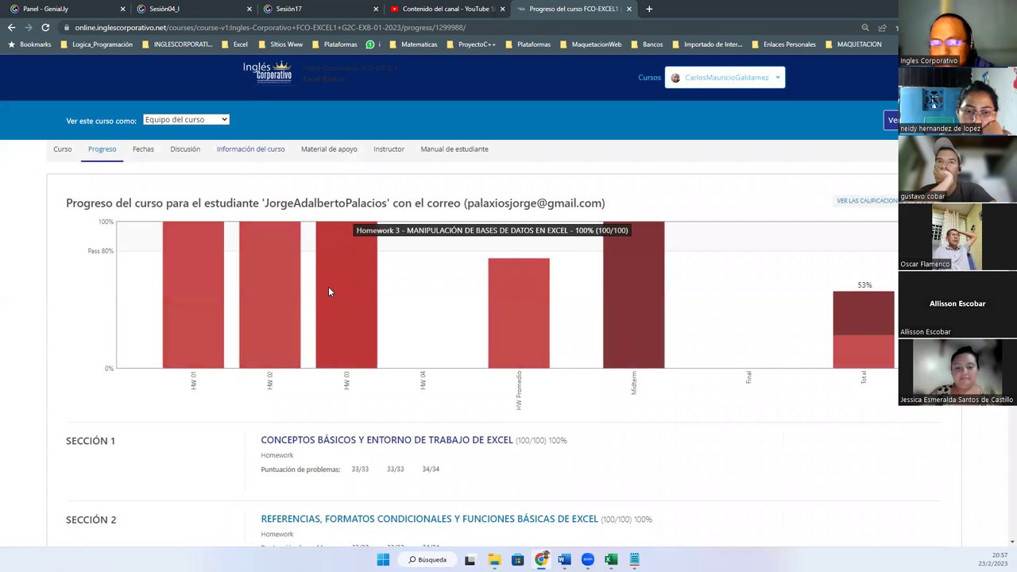
# Examine the student's HW 04 entry in the chart and the homework problem scores under Section 4
pyautogui.doubleClick(420, 385)
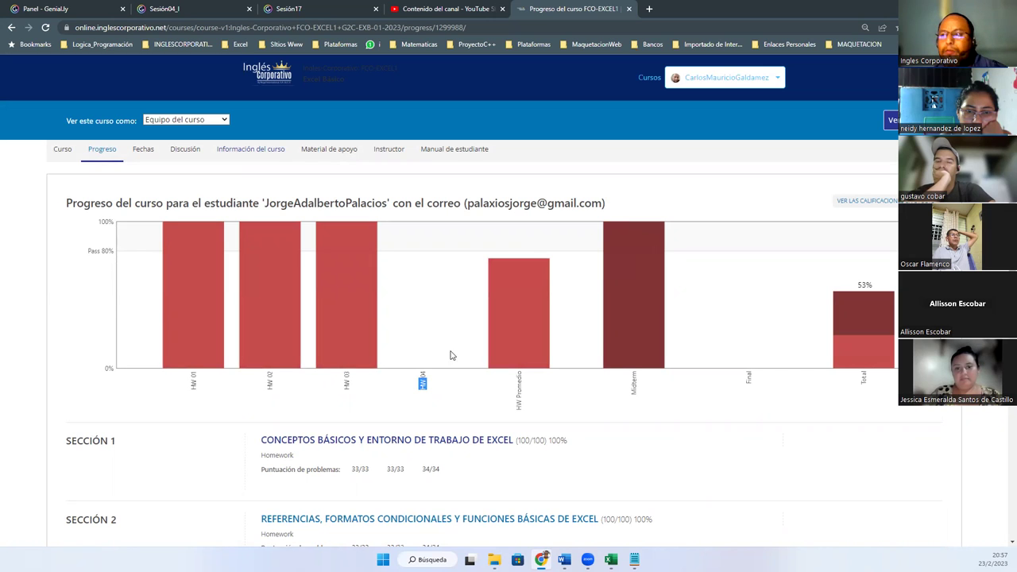
pyautogui.click(423, 385)
pyautogui.tripleClick(423, 385)
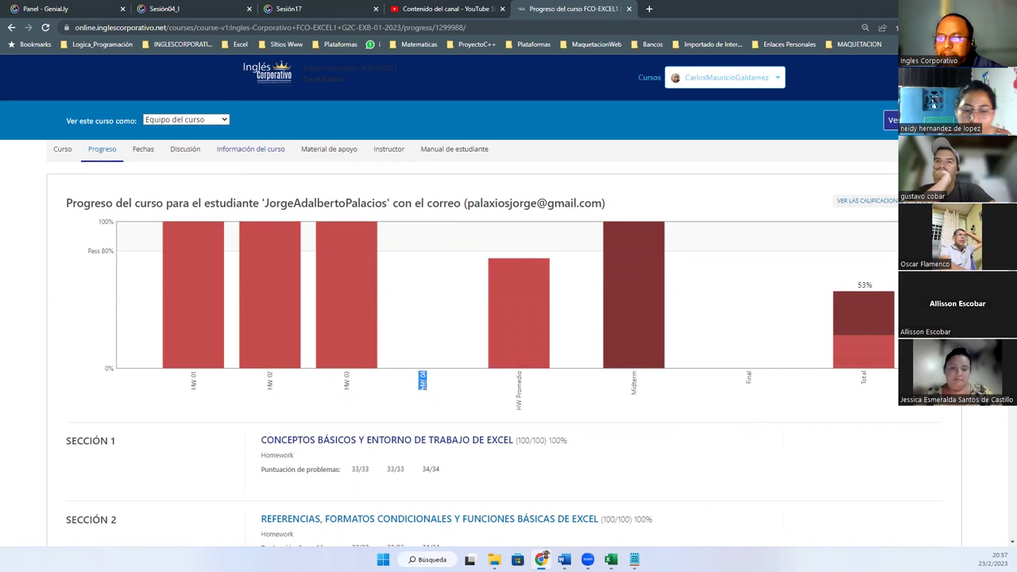
pyautogui.scroll(-3, 465, 408)
pyautogui.scroll(-1, 400, 434)
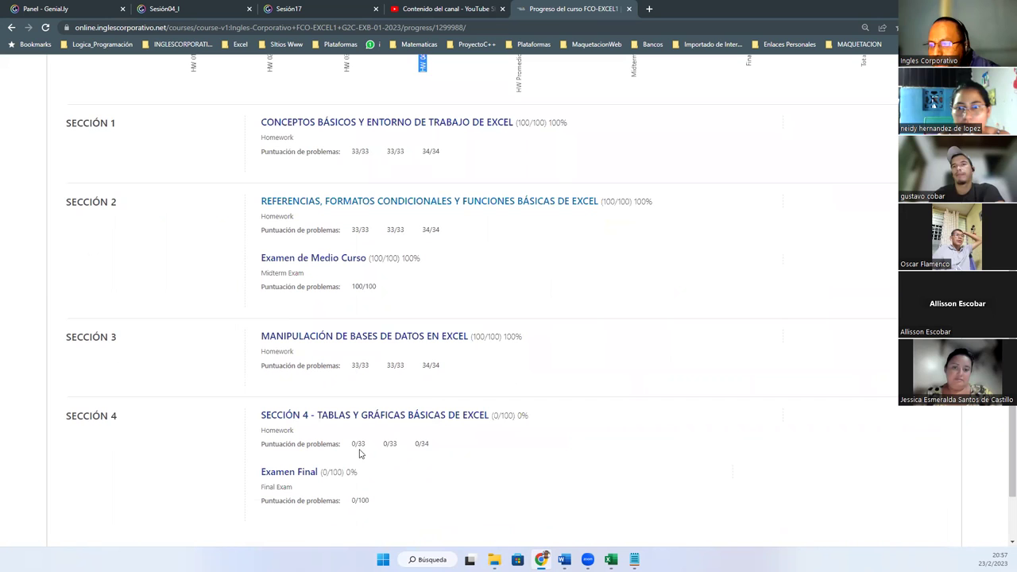
pyautogui.moveTo(353, 442); pyautogui.dragTo(442, 455)
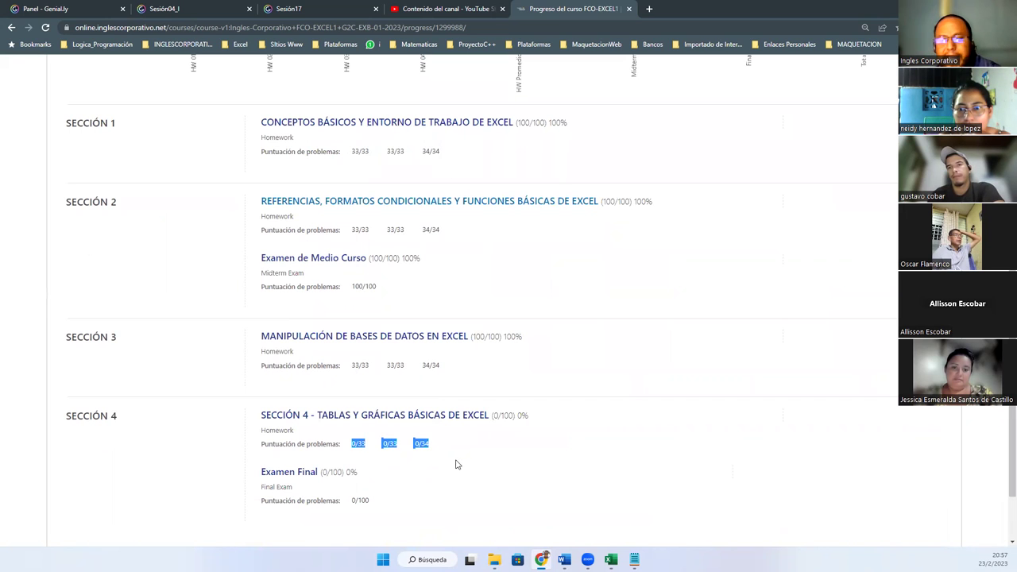
pyautogui.click(354, 439)
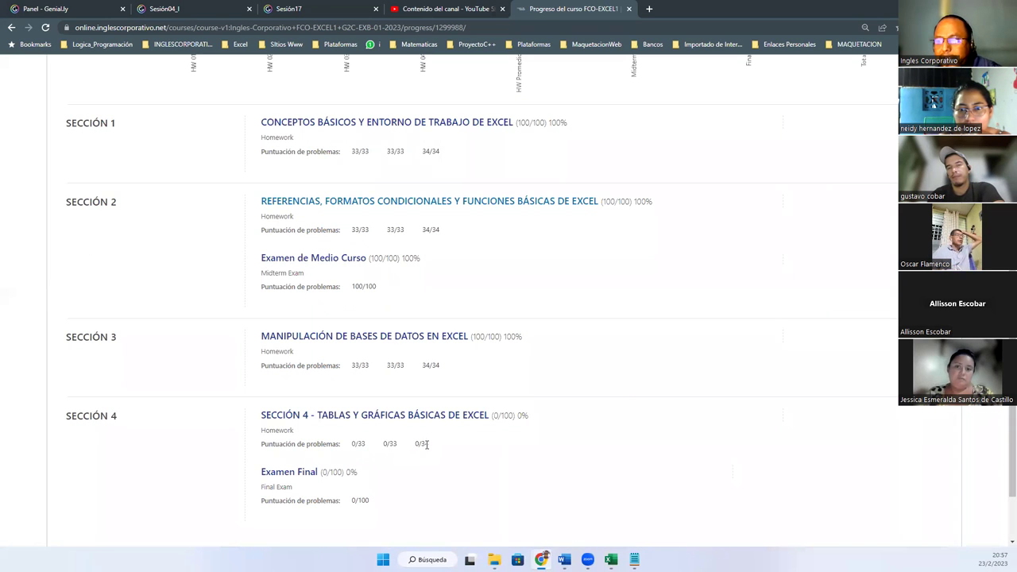
pyautogui.scroll(3, 530, 496)
pyautogui.scroll(1, 530, 494)
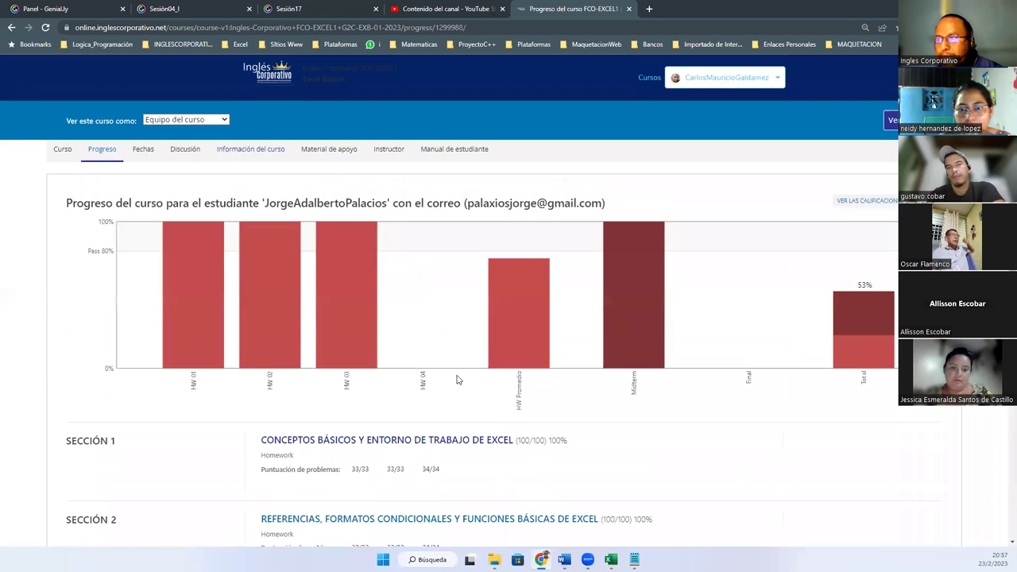
# Inspect the HW Promedio, Midterm and Total bars in the student's progress chart
pyautogui.moveTo(513, 337)
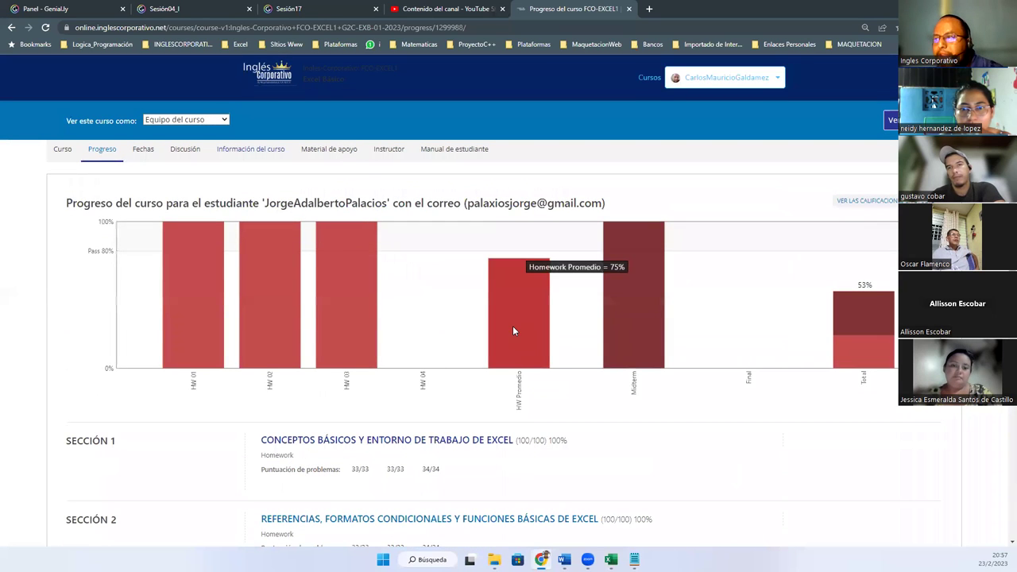
pyautogui.moveTo(640, 318)
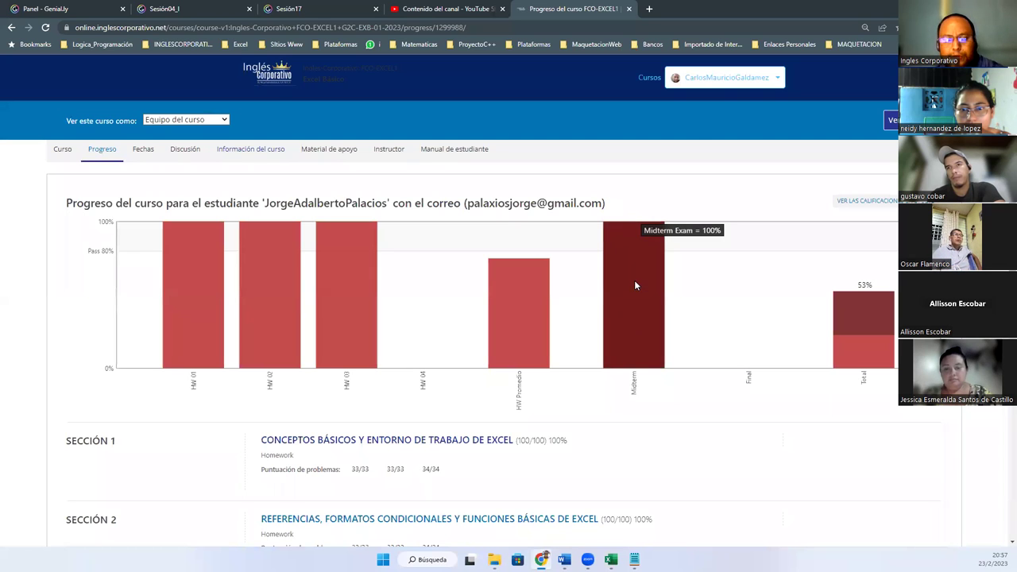
pyautogui.moveTo(872, 317)
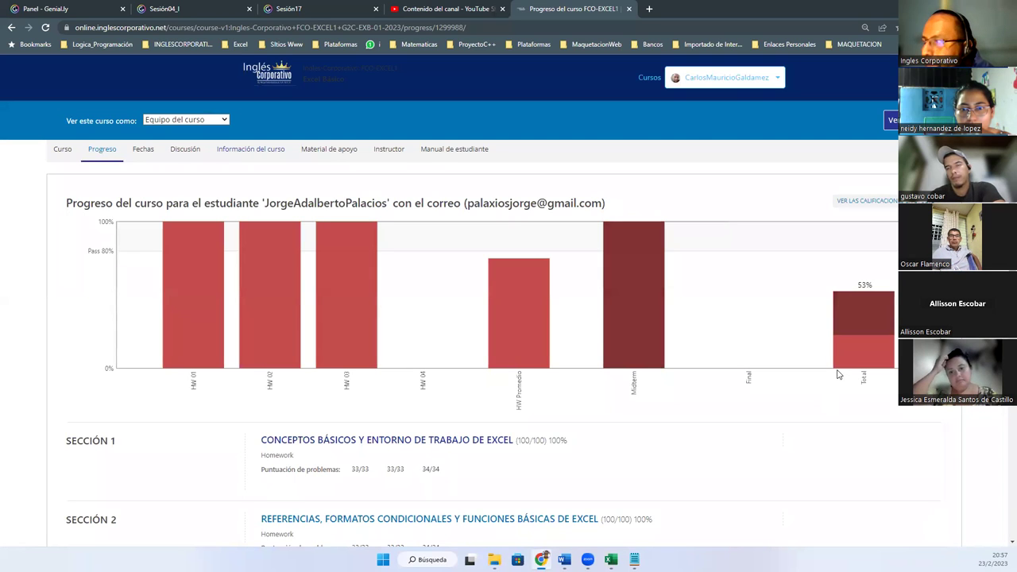
pyautogui.moveTo(863, 354)
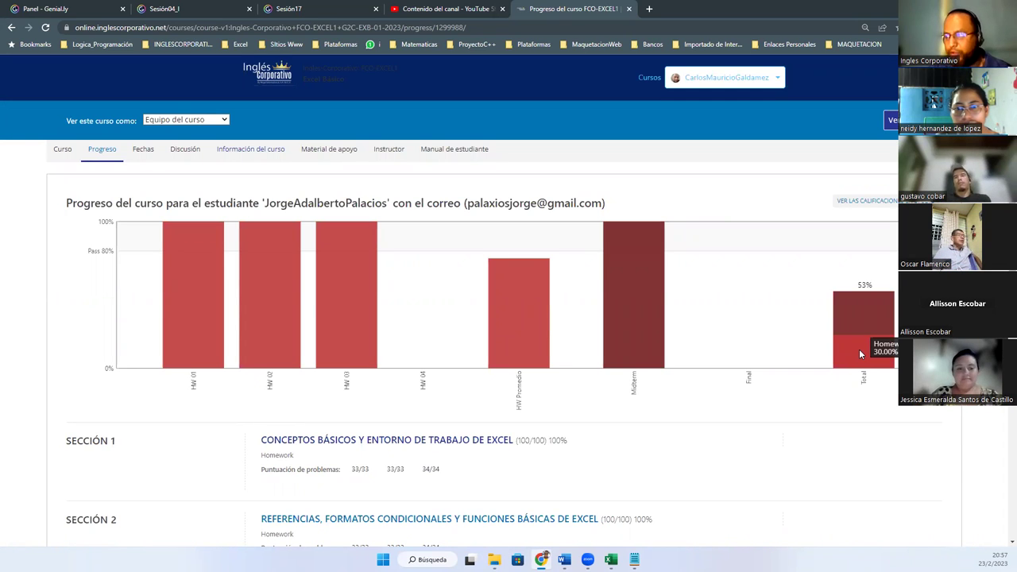
# Highlight the HW 04 and Final labels in the progress chart, and go back to the gradebook
pyautogui.tripleClick(422, 385)
pyautogui.moveTo(422, 386); pyautogui.dragTo(421, 375)
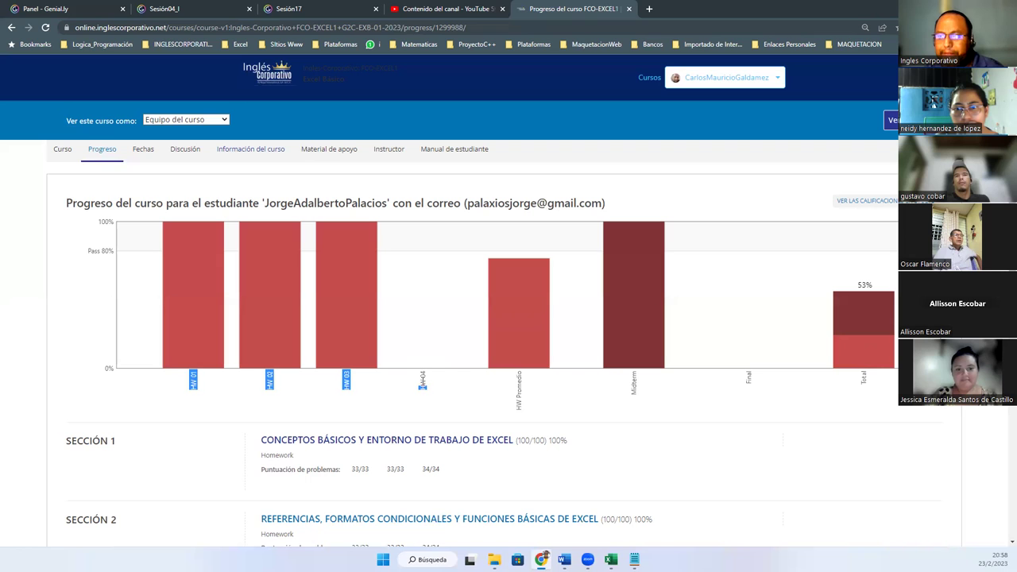
pyautogui.click(422, 382)
pyautogui.doubleClick(422, 385)
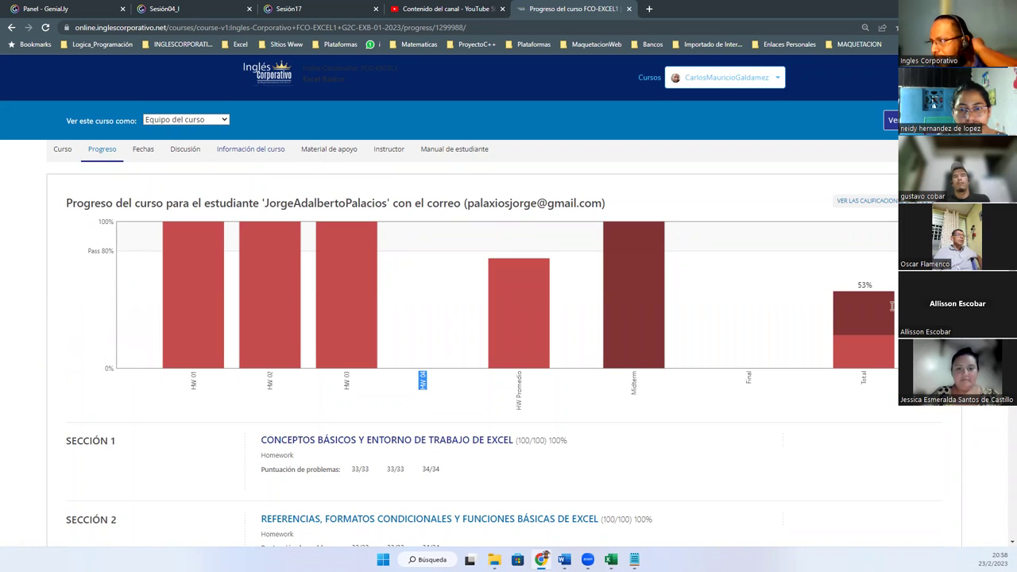
pyautogui.doubleClick(748, 377)
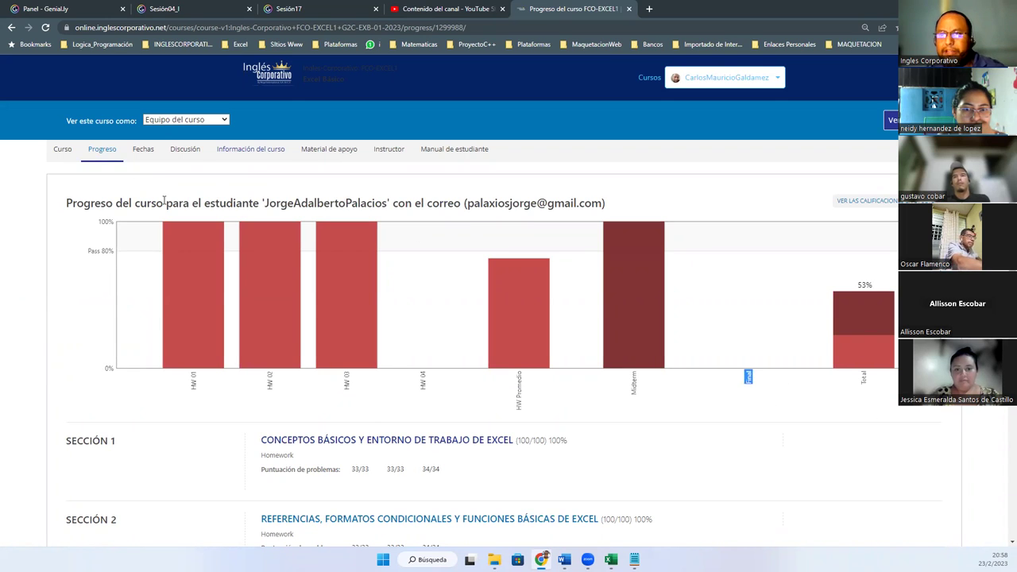
pyautogui.click(11, 27)
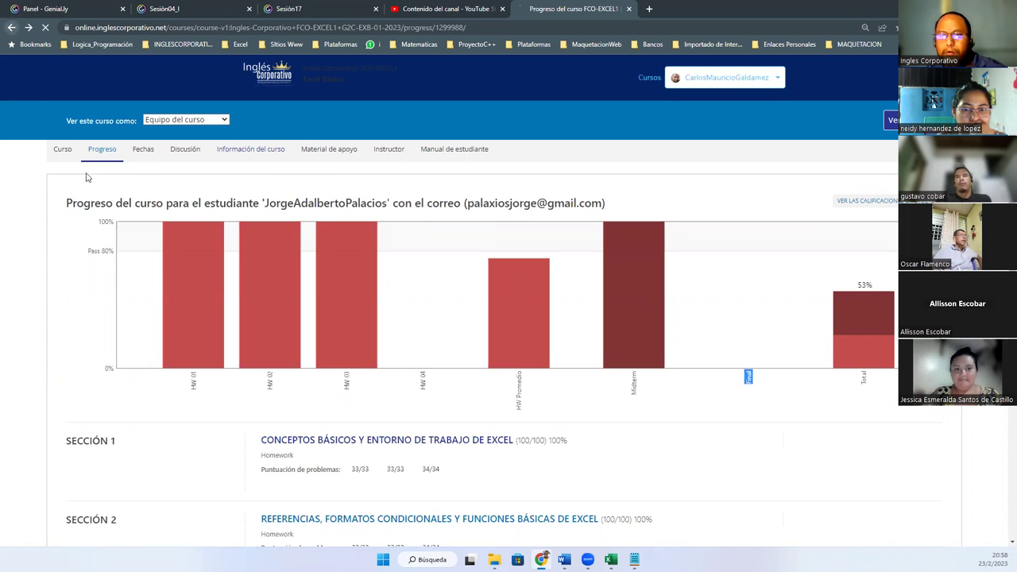